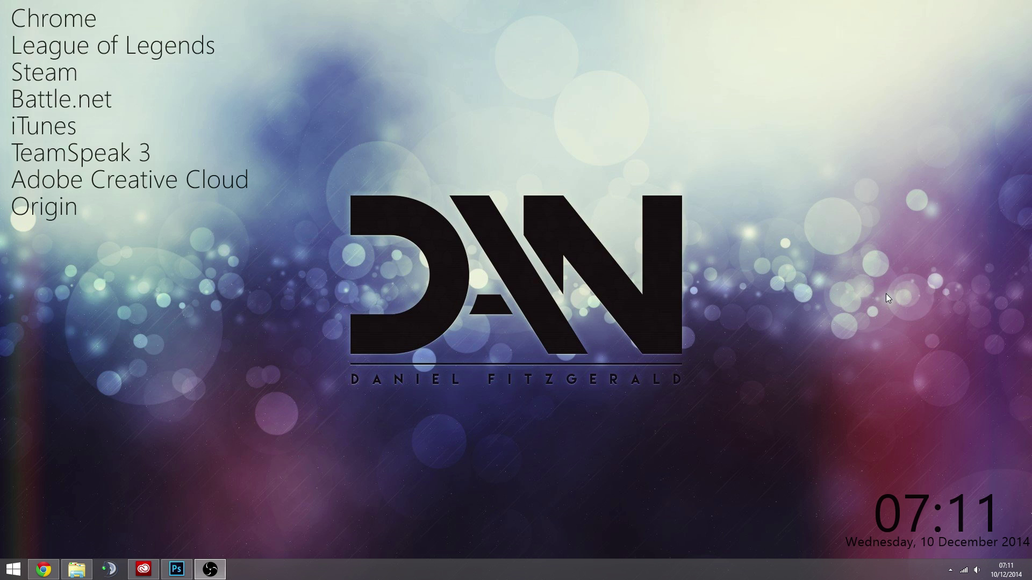
Step: Bring up Photoshop showing the 'Dan Background 1.psd' DAN logo artwork
{"action": "left_click_drag", "start_coordinate": [906, 218], "coordinate": [709, 321]}
{"action": "left_click_drag", "start_coordinate": [145, 280], "coordinate": [232, 295]}
Step: Create a new blank white 1920×1080 px document at 72 ppi
{"action": "left_click", "coordinate": [178, 570]}
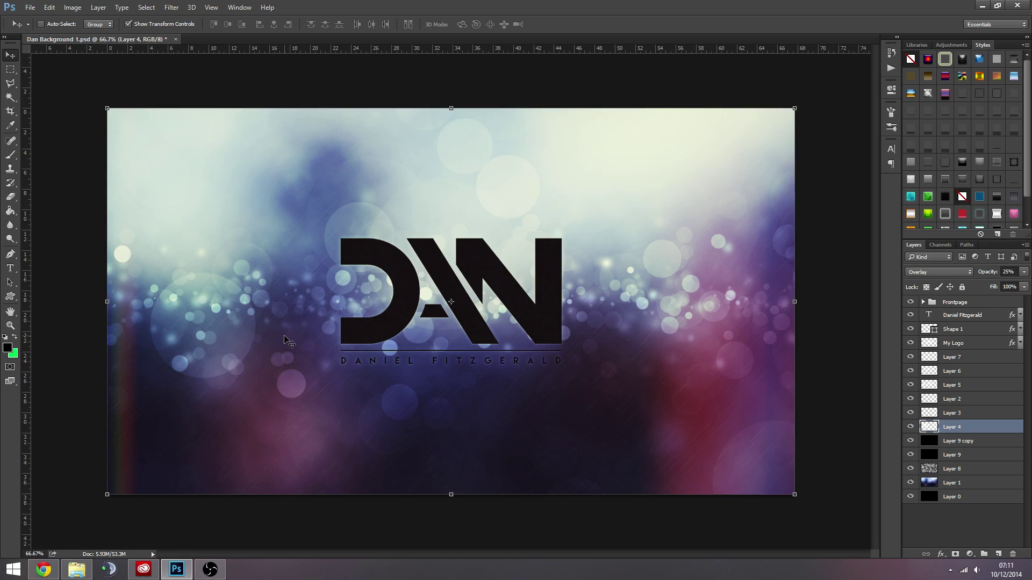
{"action": "left_click", "coordinate": [922, 513]}
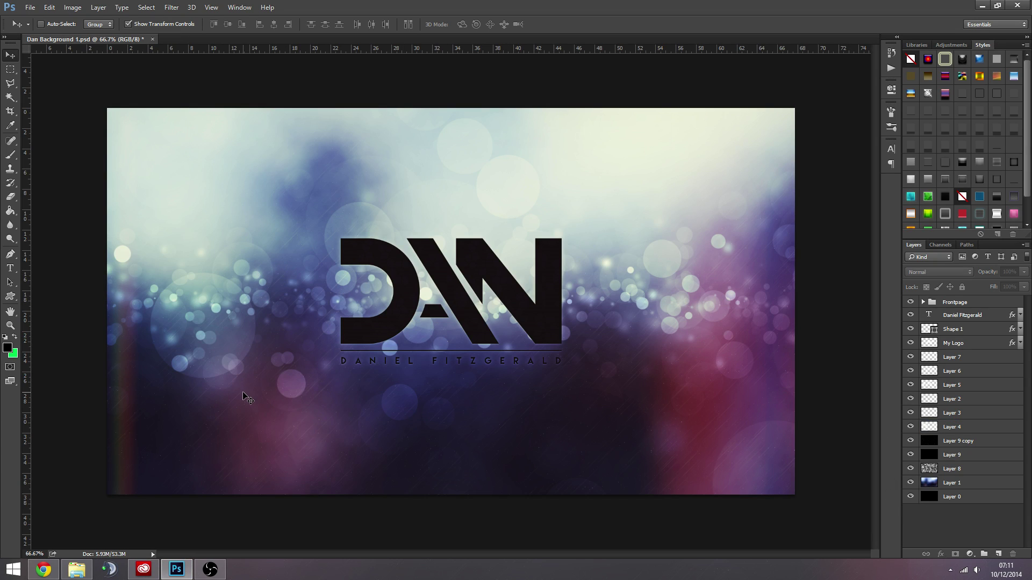
{"action": "left_click", "coordinate": [30, 7]}
{"action": "left_click", "coordinate": [92, 19]}
{"action": "key", "text": "Tab"}
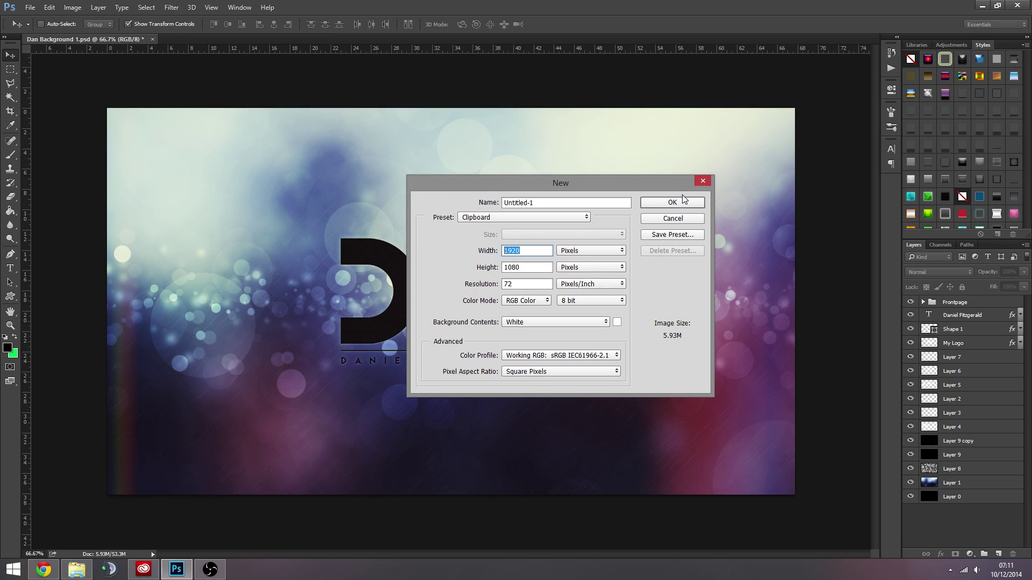
{"action": "left_click", "coordinate": [681, 203]}
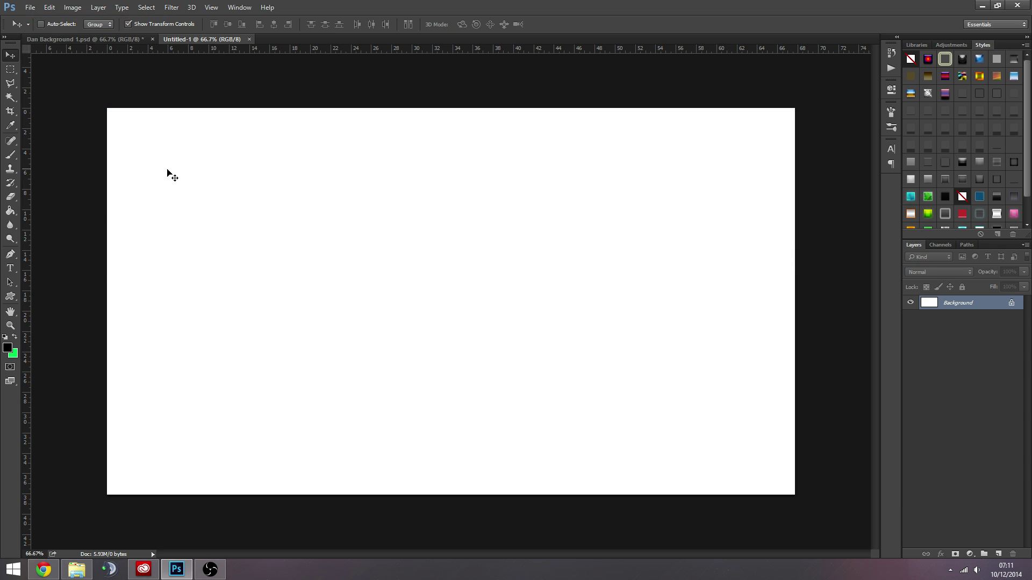
Step: Convert Untitled-1's locked Background into an editable Layer 0
{"action": "double_click", "coordinate": [959, 309]}
{"action": "key", "text": "Return"}
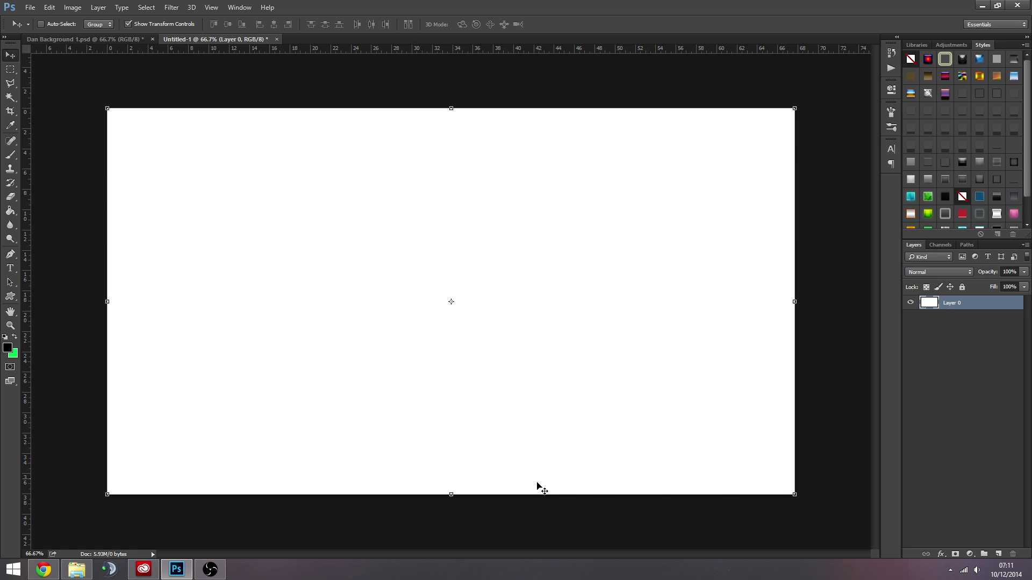
{"action": "left_click", "coordinate": [115, 41]}
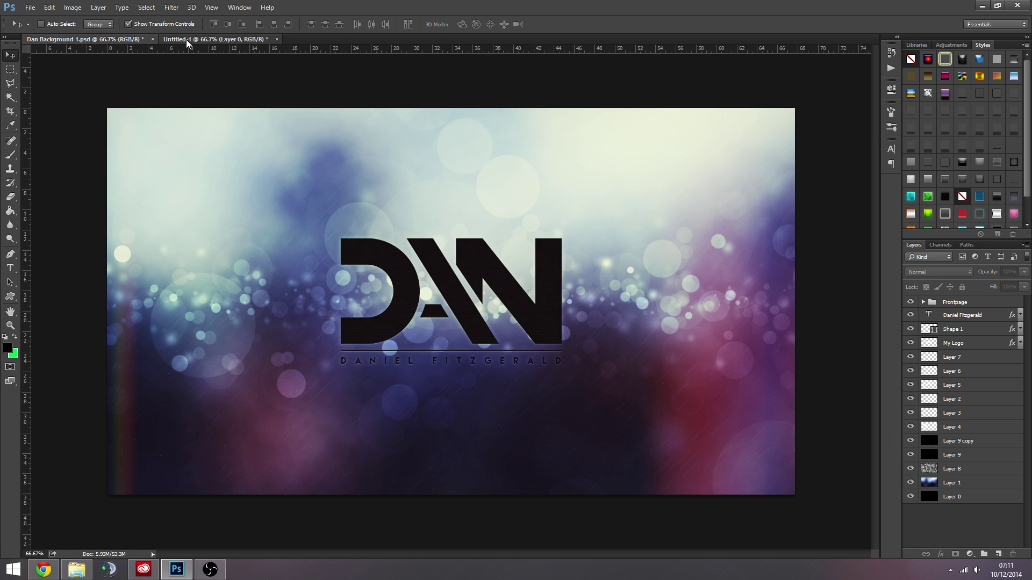
{"action": "left_click", "coordinate": [171, 40]}
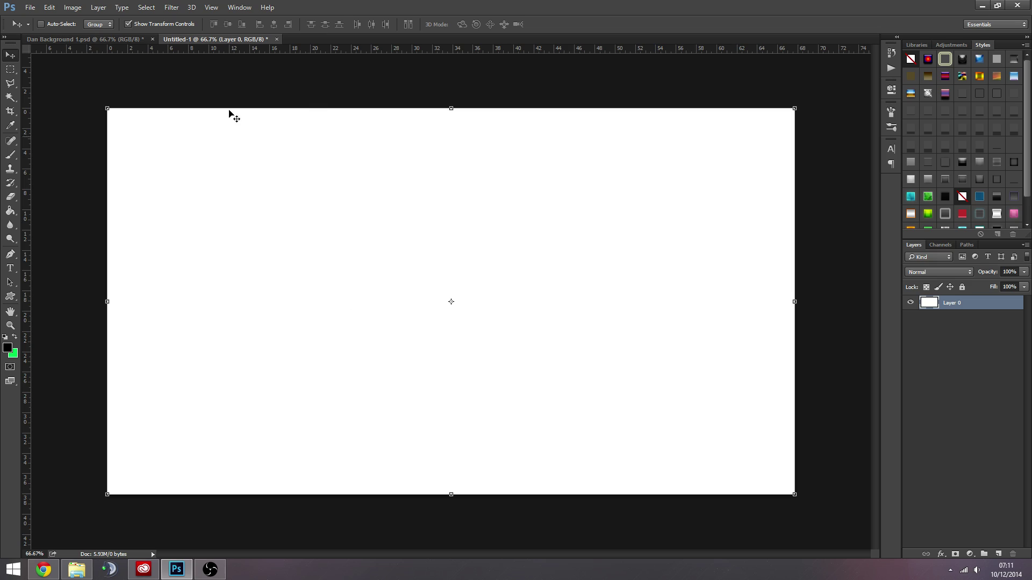
Step: Browse the 'bokeh' Google Images results for reference, then go to the 'sci fi city' results tab
{"action": "left_click", "coordinate": [48, 570]}
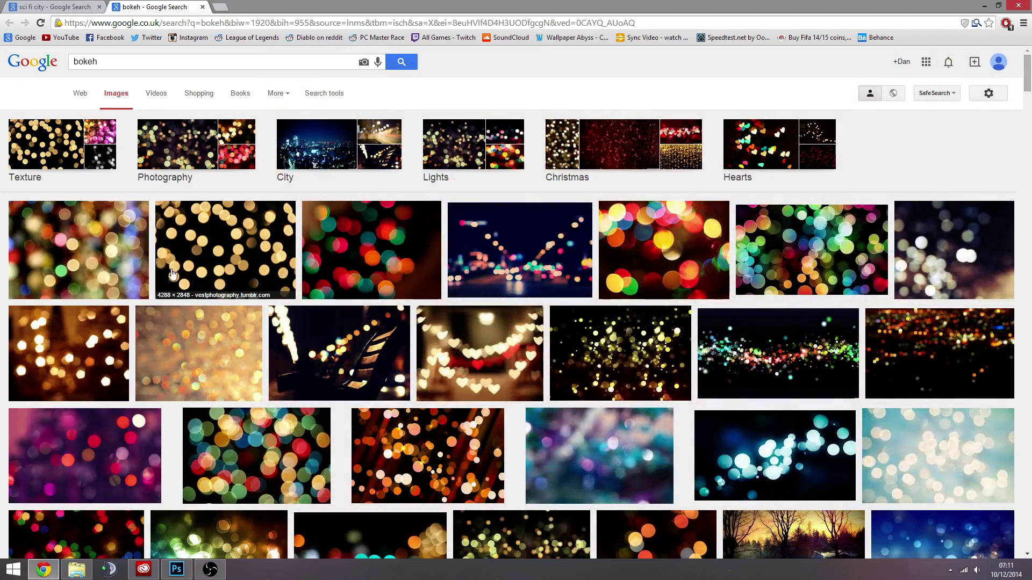
{"action": "scroll", "coordinate": [173, 277], "scroll_direction": "down", "scroll_amount": 3}
{"action": "scroll", "coordinate": [107, 268], "scroll_direction": "down", "scroll_amount": 3}
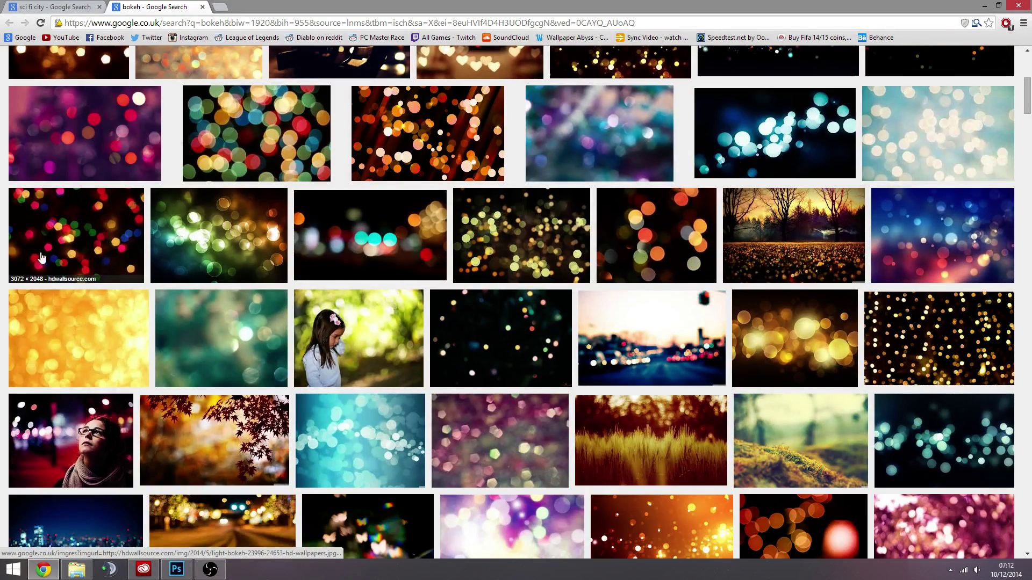
{"action": "scroll", "coordinate": [2, 237], "scroll_direction": "up", "scroll_amount": 6}
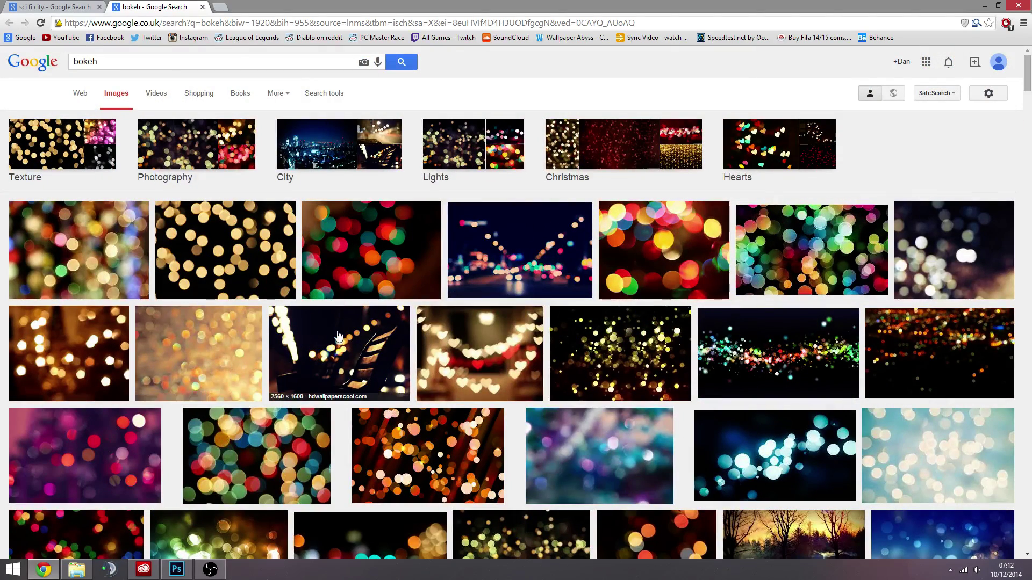
{"action": "mouse_move", "coordinate": [335, 336]}
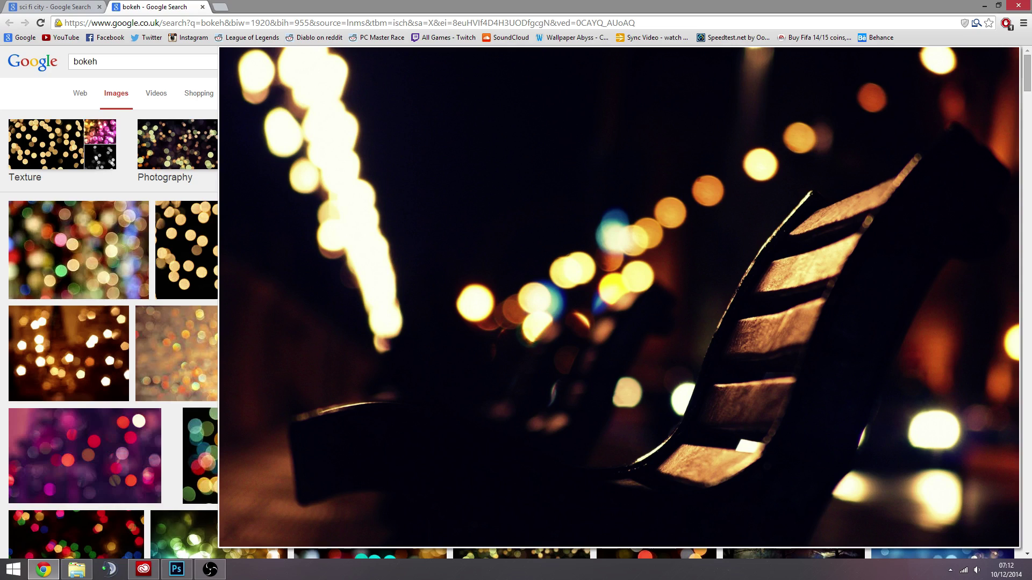
{"action": "scroll", "coordinate": [298, 339], "scroll_direction": "down", "scroll_amount": 4}
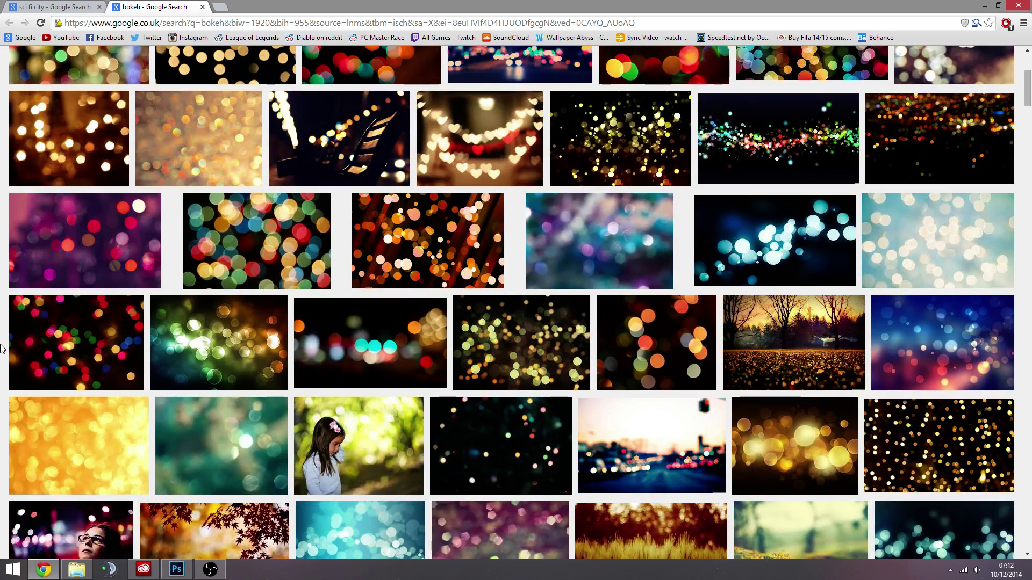
{"action": "scroll", "coordinate": [3, 348], "scroll_direction": "up", "scroll_amount": 2}
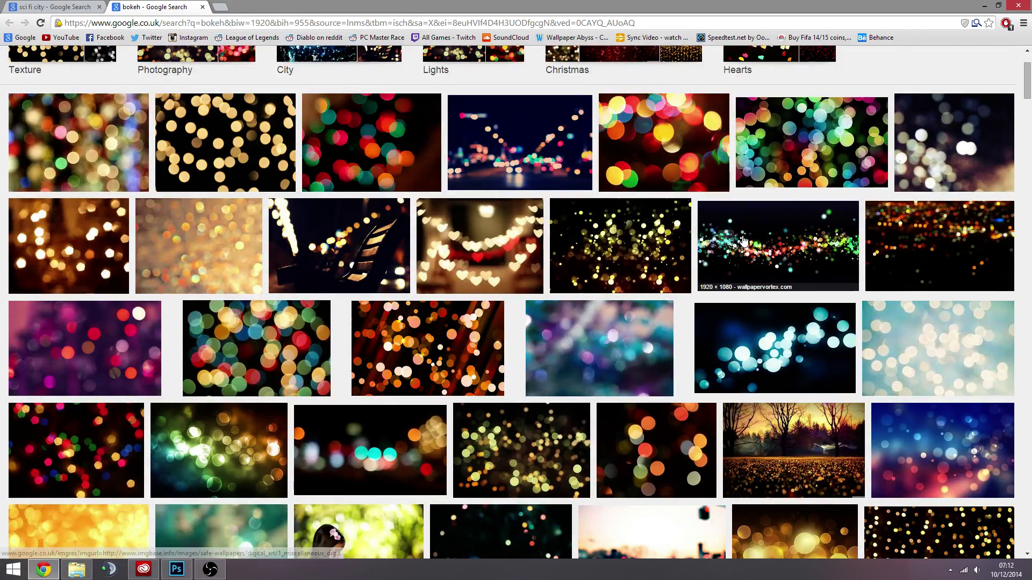
{"action": "scroll", "coordinate": [338, 325], "scroll_direction": "down", "scroll_amount": 9}
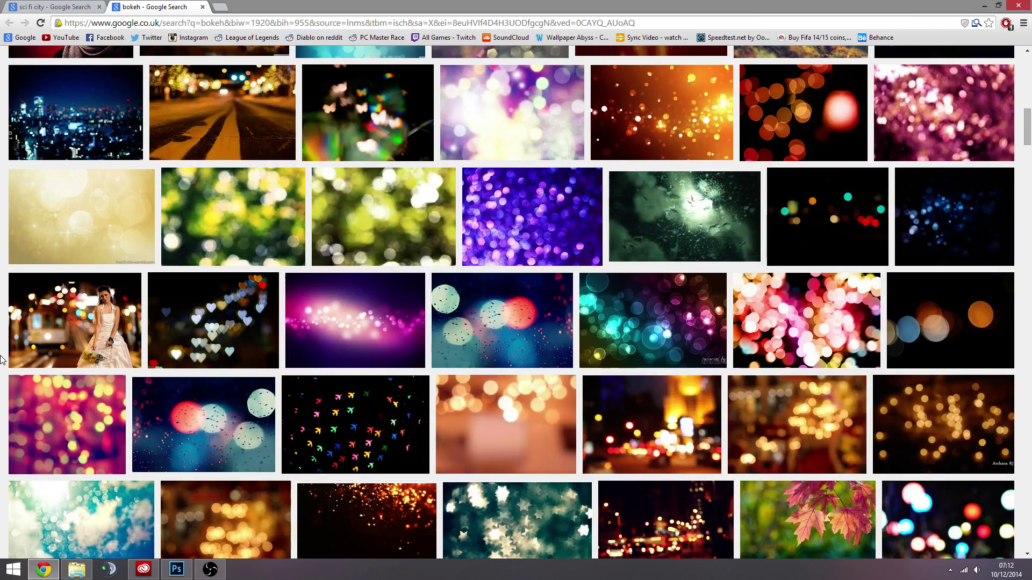
{"action": "scroll", "coordinate": [275, 260], "scroll_direction": "down", "scroll_amount": 1}
{"action": "mouse_move", "coordinate": [258, 264]}
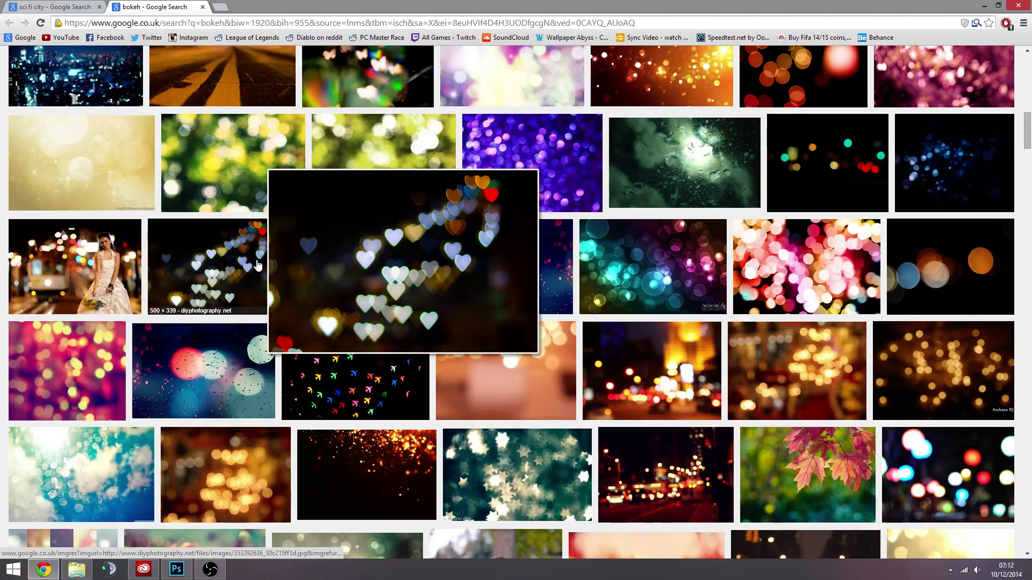
{"action": "scroll", "coordinate": [258, 264], "scroll_direction": "up", "scroll_amount": 9}
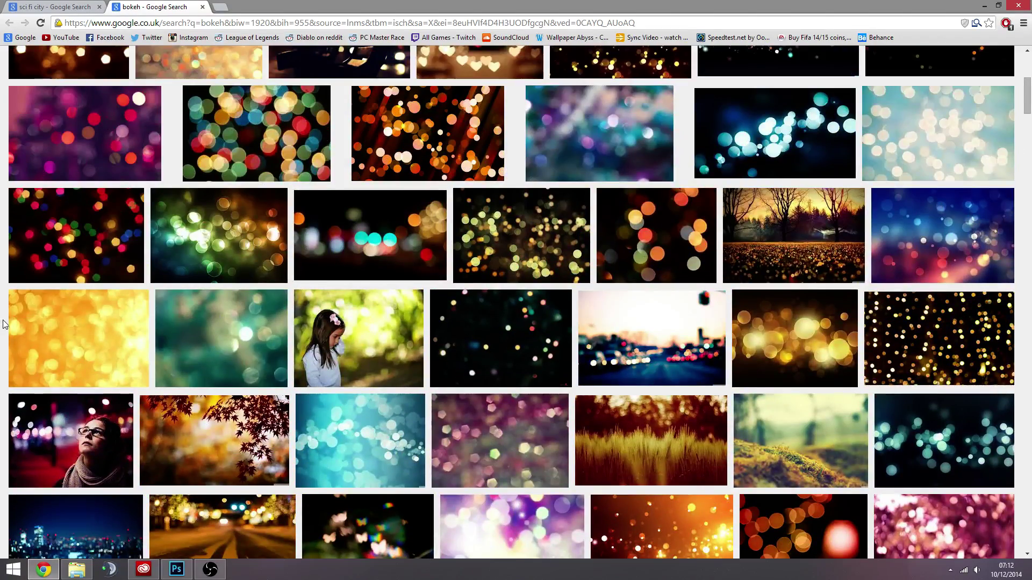
{"action": "scroll", "coordinate": [16, 331], "scroll_direction": "down", "scroll_amount": 9}
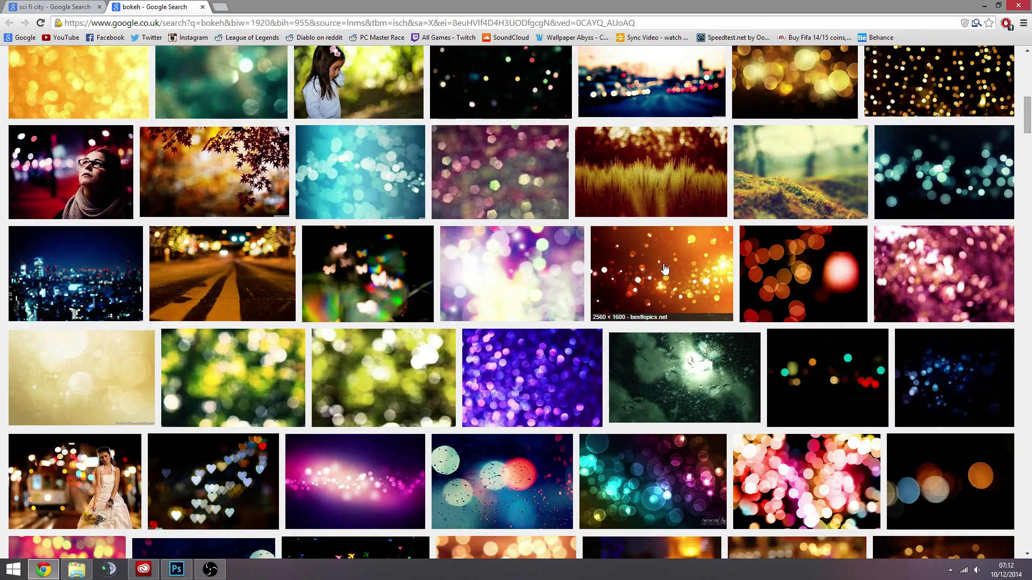
{"action": "mouse_move", "coordinate": [665, 269]}
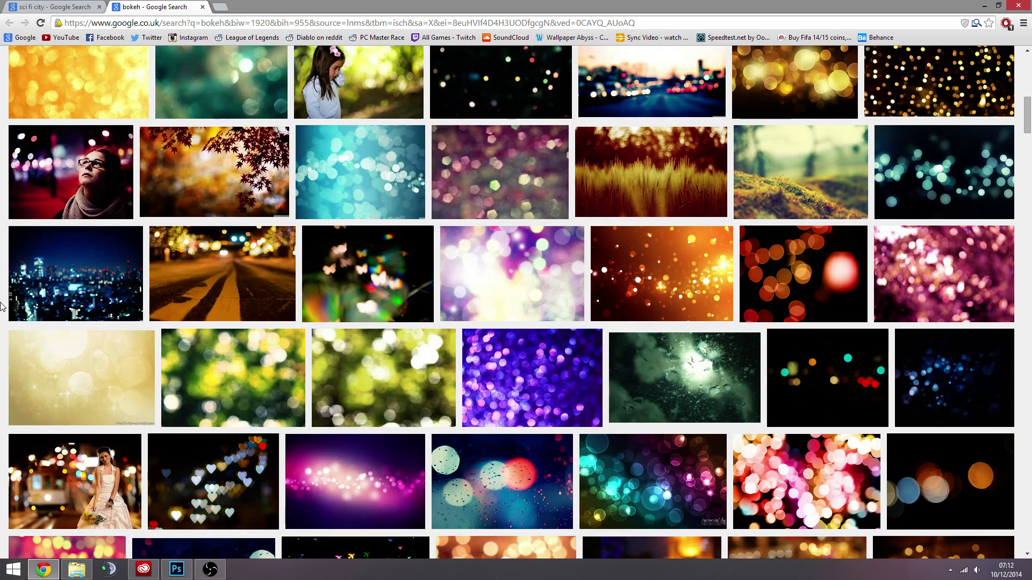
{"action": "scroll", "coordinate": [3, 367], "scroll_direction": "down", "scroll_amount": 5}
{"action": "scroll", "coordinate": [3, 376], "scroll_direction": "down", "scroll_amount": 8}
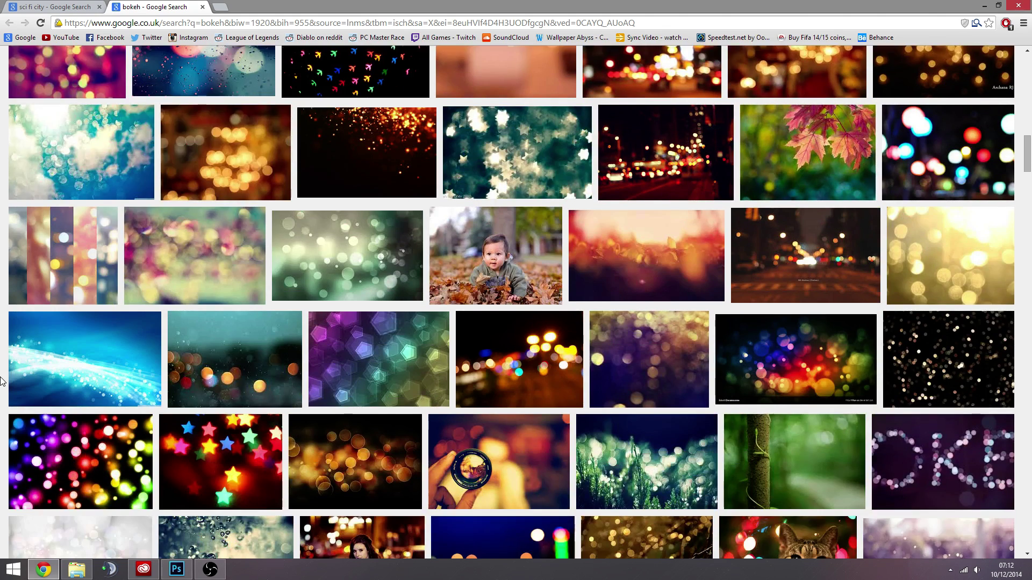
{"action": "key", "text": "ctrl+Tab"}
{"action": "key", "text": "ctrl+Tab"}
{"action": "key", "text": "ctrl+Tab"}
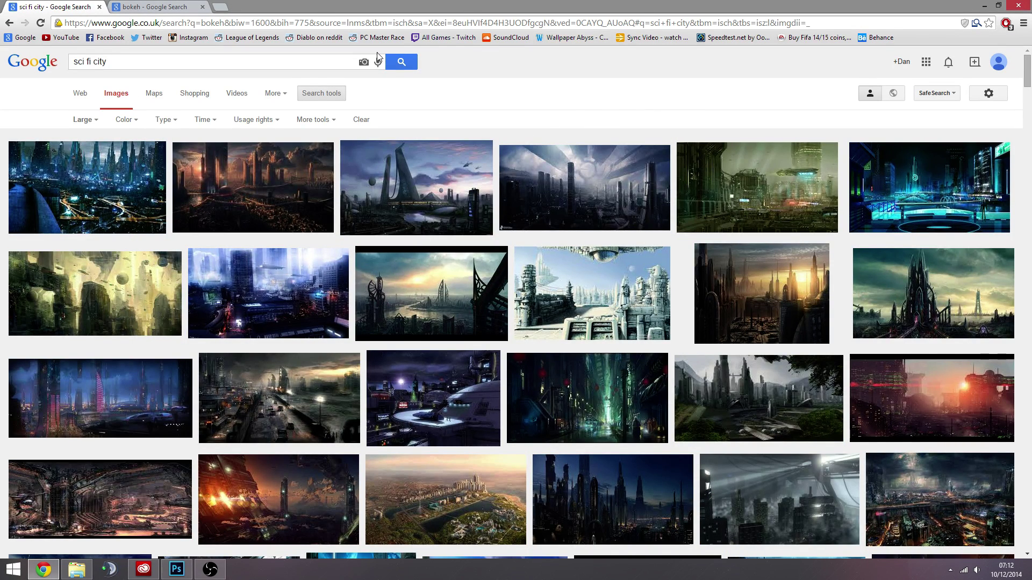
Step: Scroll the 'sci fi city' results and open the red sunset city image's details
{"action": "key", "text": "ctrl+Tab"}
{"action": "key", "text": "ctrl+Tab"}
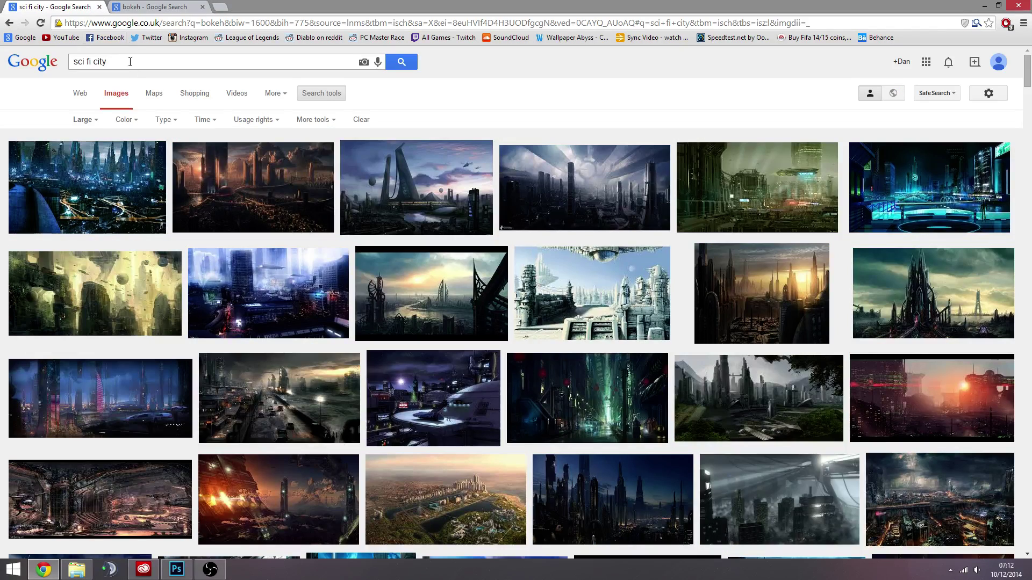
{"action": "left_click", "coordinate": [135, 64]}
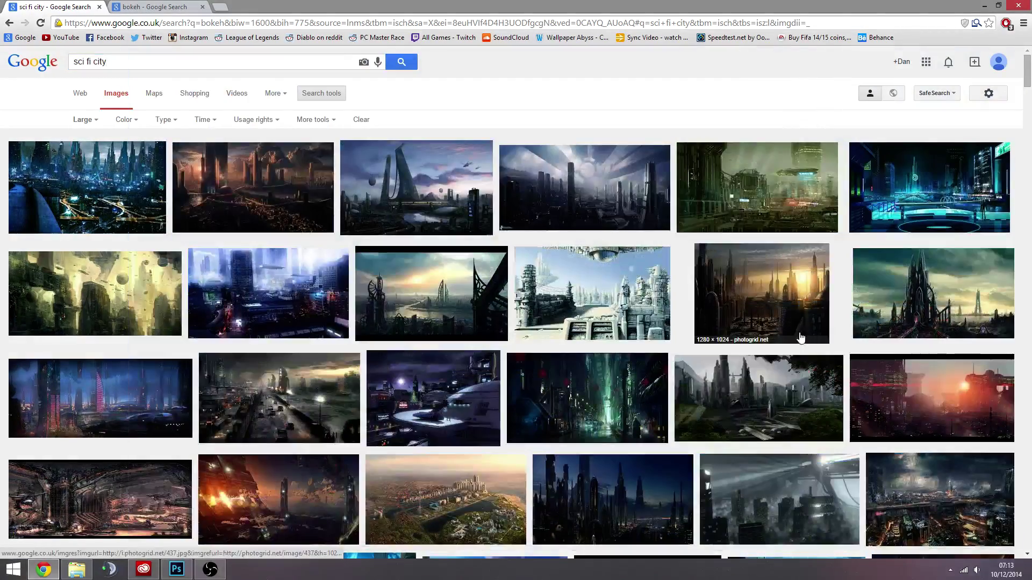
{"action": "mouse_move", "coordinate": [286, 289]}
{"action": "scroll", "coordinate": [3, 298], "scroll_direction": "down", "scroll_amount": 4}
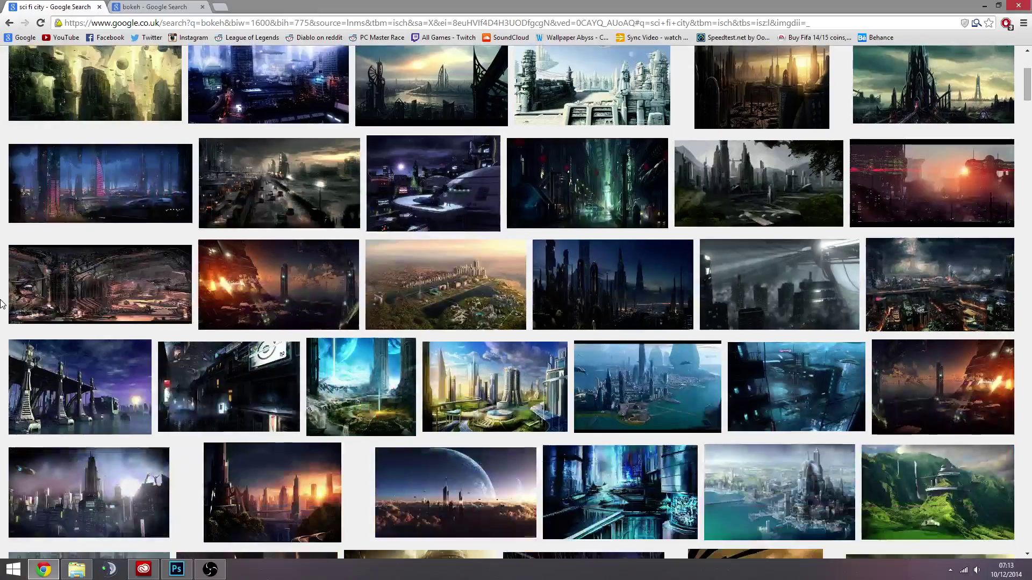
{"action": "scroll", "coordinate": [3, 299], "scroll_direction": "down", "scroll_amount": 4}
{"action": "scroll", "coordinate": [2, 299], "scroll_direction": "up", "scroll_amount": 5}
{"action": "scroll", "coordinate": [3, 299], "scroll_direction": "up", "scroll_amount": 2}
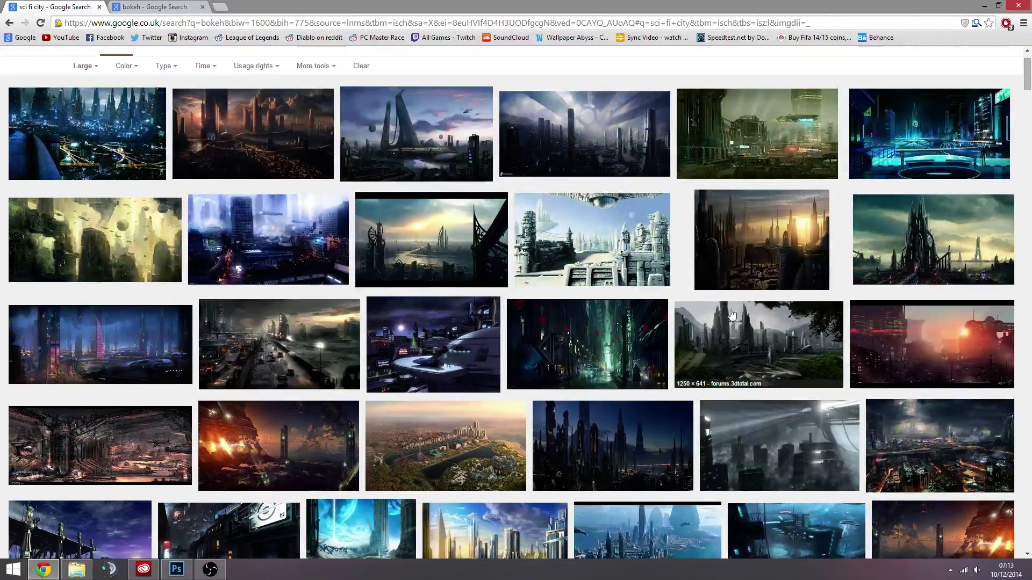
{"action": "left_click", "coordinate": [932, 317]}
{"action": "scroll", "coordinate": [334, 274], "scroll_direction": "up", "scroll_amount": 4}
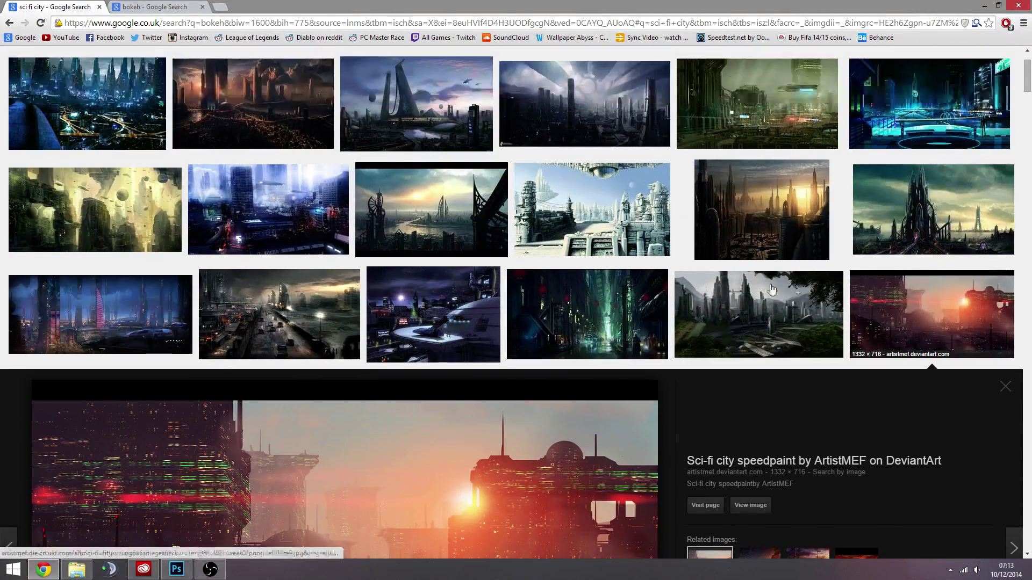
{"action": "scroll", "coordinate": [908, 277], "scroll_direction": "down", "scroll_amount": 3}
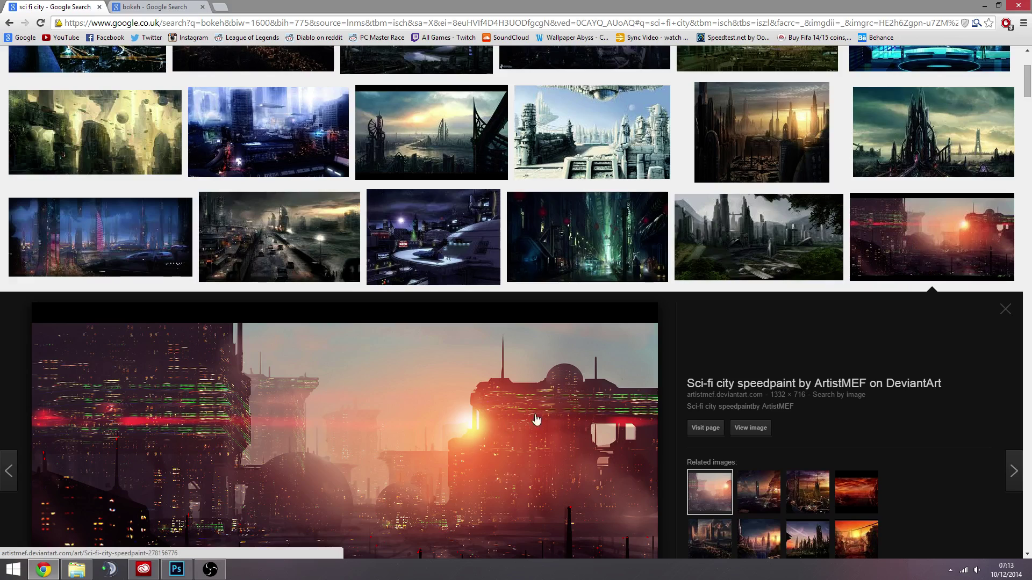
{"action": "scroll", "coordinate": [559, 415], "scroll_direction": "down", "scroll_amount": 3}
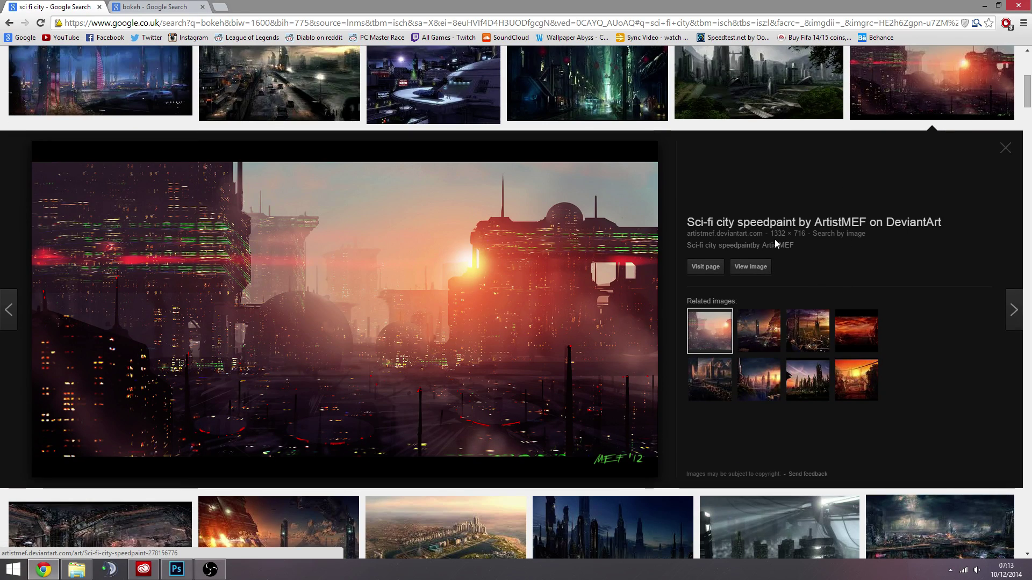
Step: Open the sunset sci-fi city painting at full size and bring up its image options
{"action": "left_click_drag", "start_coordinate": [814, 222], "coordinate": [586, 527]}
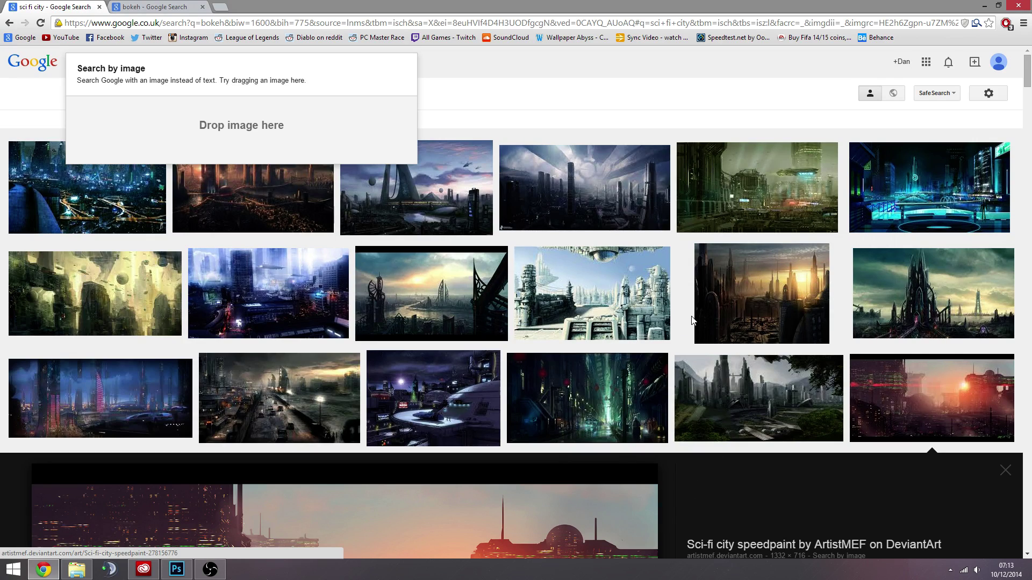
{"action": "left_click_drag", "start_coordinate": [517, 66], "coordinate": [909, 133]}
{"action": "left_click", "coordinate": [909, 133]}
{"action": "scroll", "coordinate": [283, 292], "scroll_direction": "down", "scroll_amount": 4}
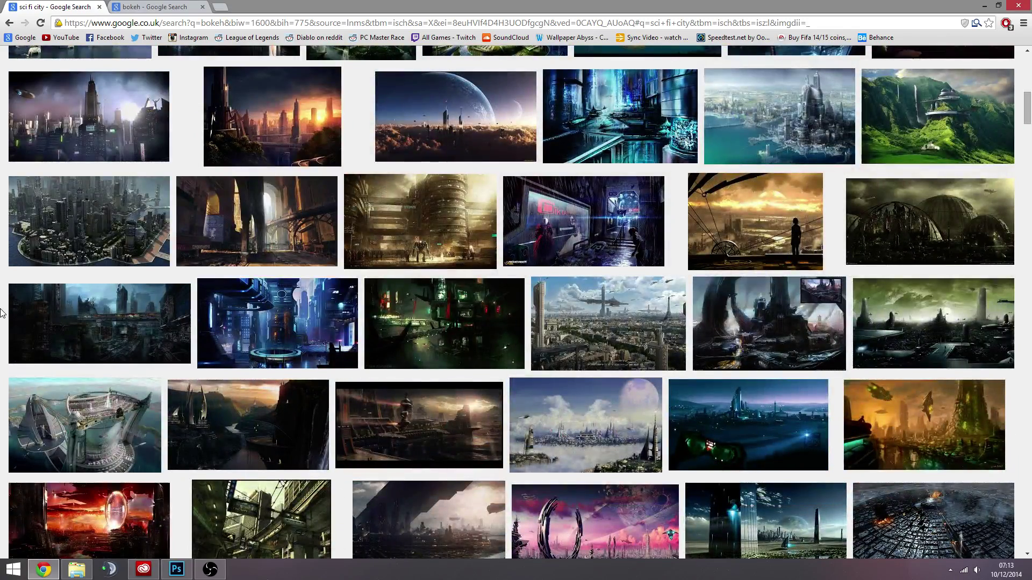
{"action": "scroll", "coordinate": [797, 372], "scroll_direction": "up", "scroll_amount": 5}
{"action": "left_click", "coordinate": [932, 140]}
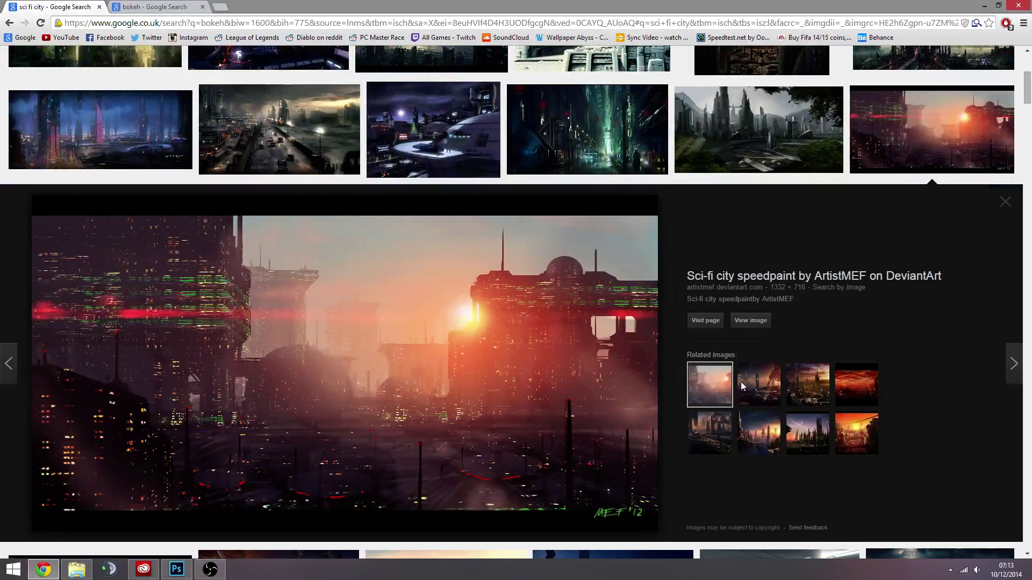
{"action": "left_click", "coordinate": [750, 321]}
{"action": "right_click", "coordinate": [260, 218]}
Step: Copy the city painting, paste it into Untitled-1 as Layer 1, and scale it to fill the canvas
{"action": "left_click", "coordinate": [282, 251]}
{"action": "left_click", "coordinate": [178, 569]}
{"action": "key", "text": "ctrl+v"}
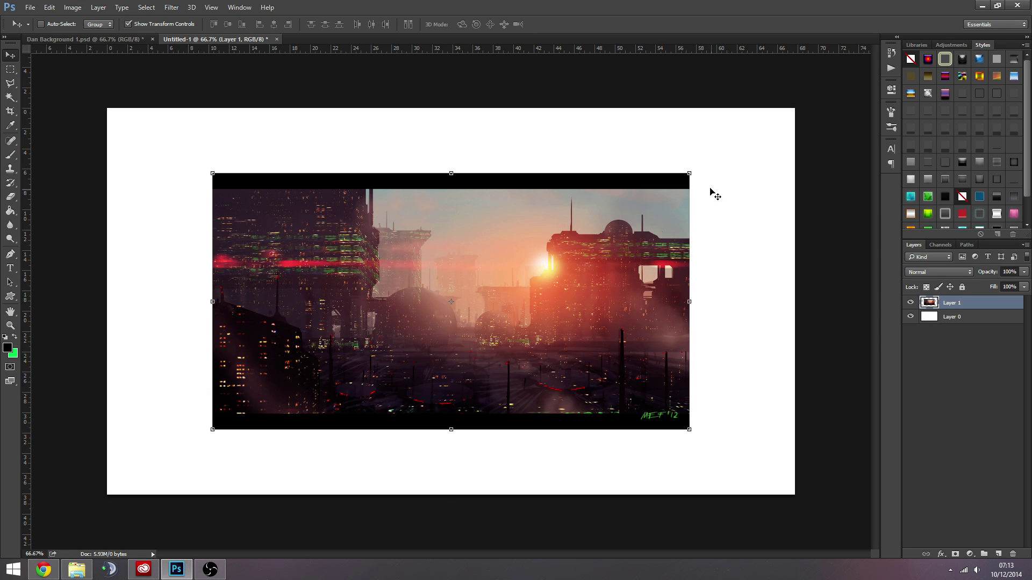
{"action": "left_click_drag", "start_coordinate": [694, 170], "coordinate": [854, 53]}
{"action": "key", "text": "Return"}
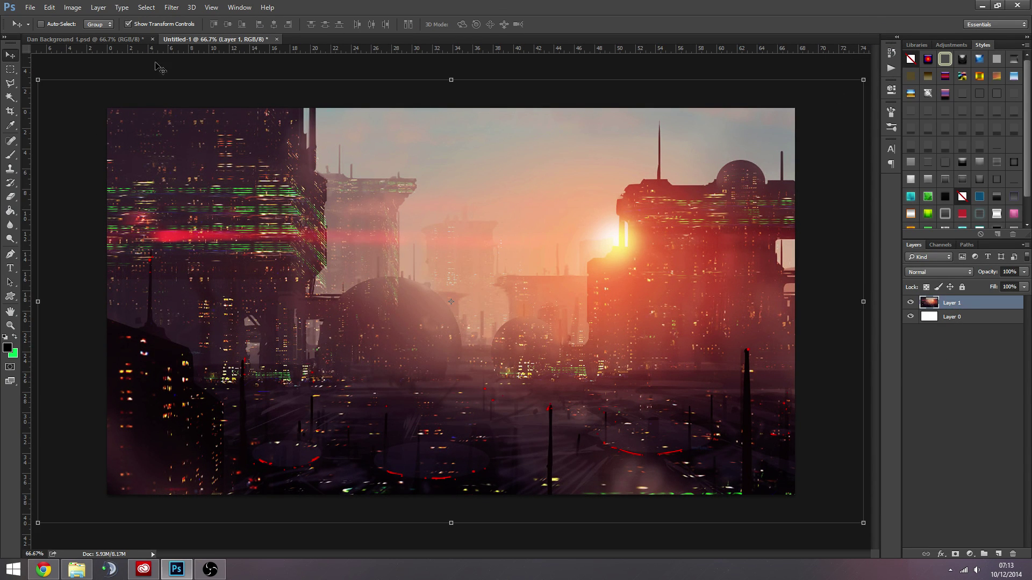
Step: Apply a Gaussian Blur with a 100-pixel radius to the city painting on Layer 1
{"action": "left_click", "coordinate": [163, 9]}
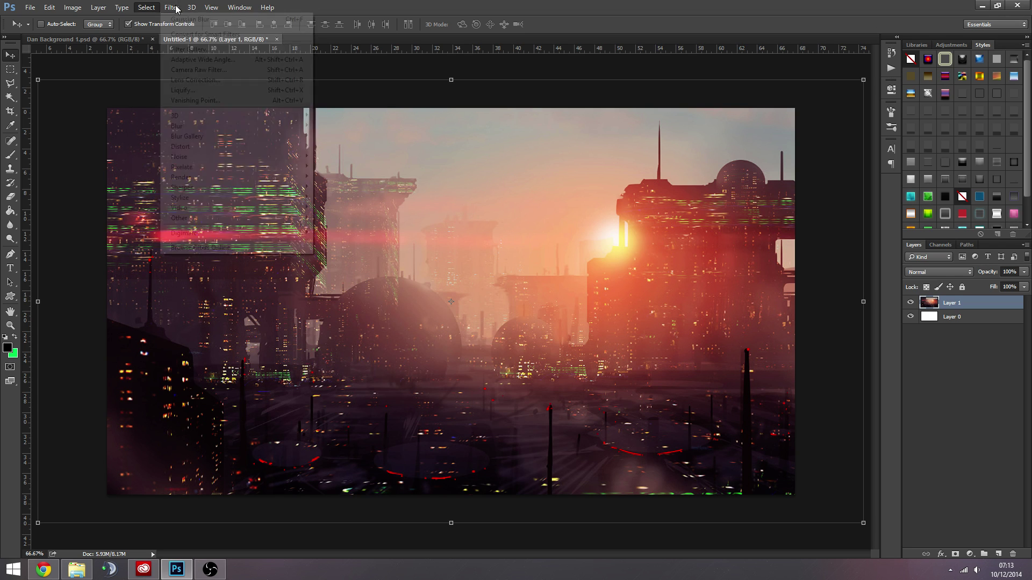
{"action": "mouse_move", "coordinate": [258, 126]}
{"action": "left_click", "coordinate": [337, 167]}
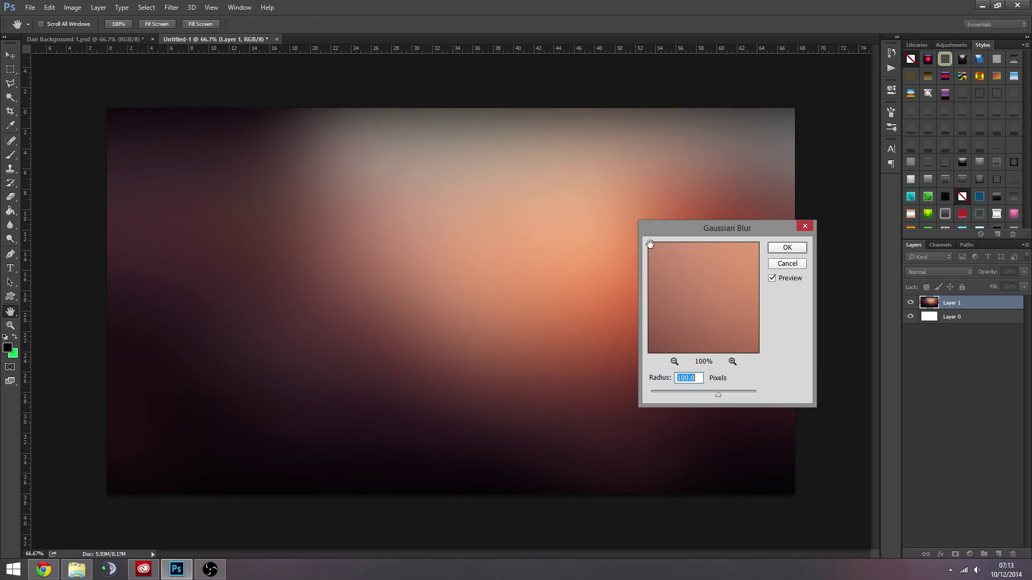
{"action": "mouse_move", "coordinate": [661, 240]}
{"action": "left_mouse_down"}
{"action": "mouse_move", "coordinate": [579, 210]}
{"action": "mouse_move", "coordinate": [208, 325]}
{"action": "mouse_move", "coordinate": [700, 280]}
{"action": "mouse_move", "coordinate": [664, 233]}
{"action": "left_mouse_up"}
{"action": "type", "text": "50"}
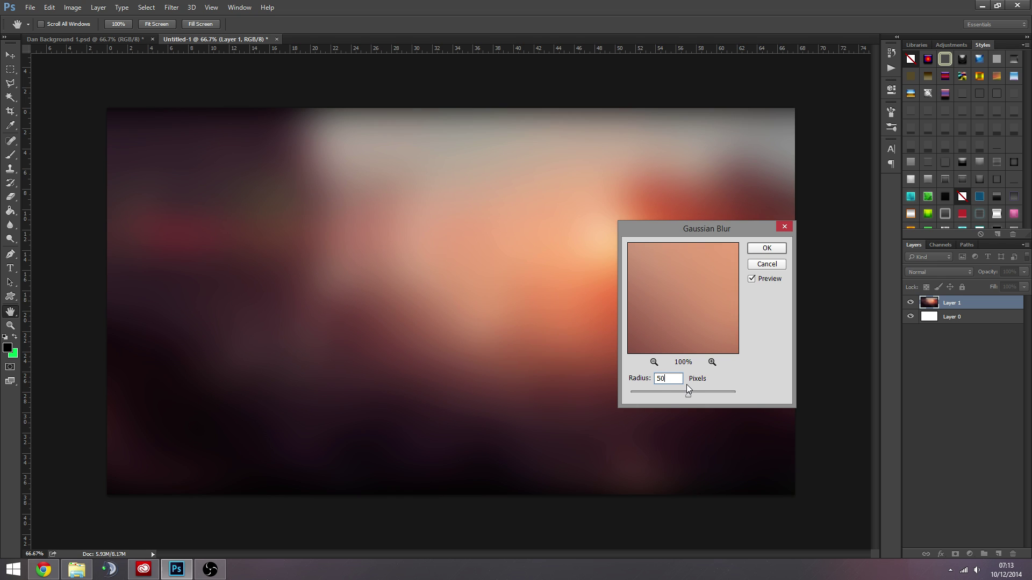
{"action": "key", "text": "BackSpace"}
{"action": "key", "text": "BackSpace"}
{"action": "type", "text": "100"}
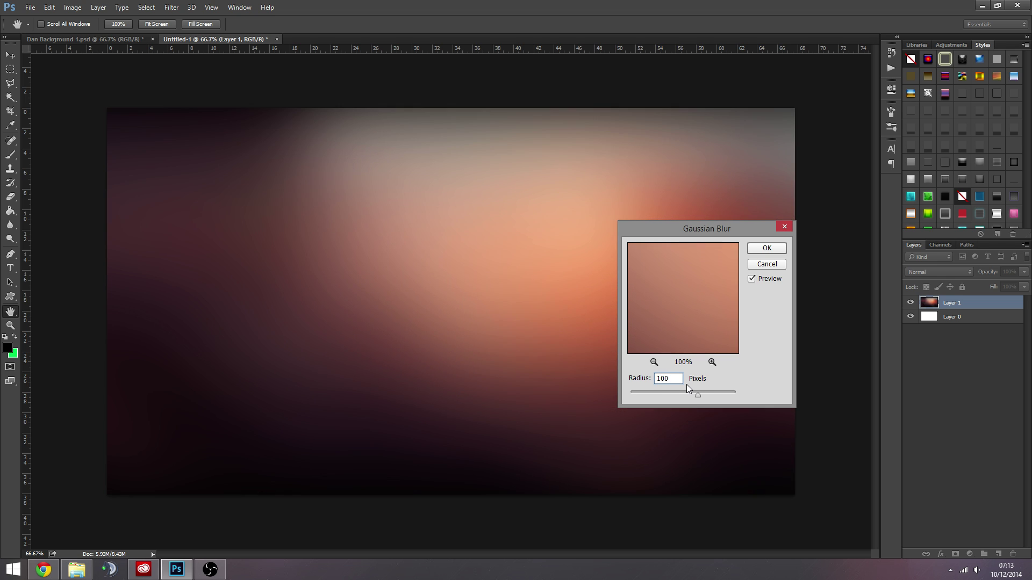
{"action": "key", "text": "Return"}
{"action": "key", "text": "v"}
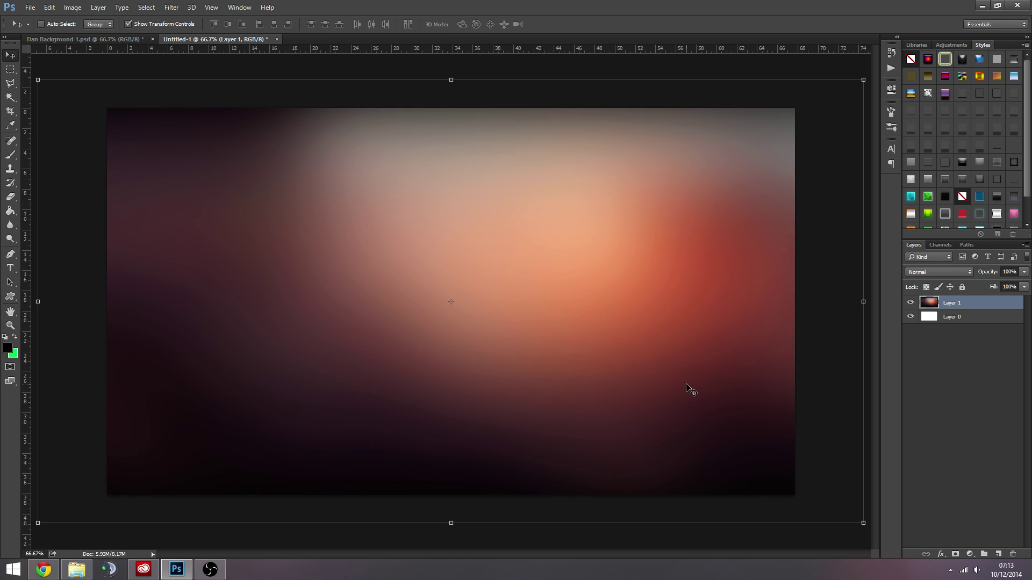
{"action": "left_click", "coordinate": [961, 408]}
Step: Apply Brightness/Contrast to Layer 1 with contrast 83 and brightness 20
{"action": "left_click", "coordinate": [978, 307]}
{"action": "left_click", "coordinate": [72, 7]}
{"action": "mouse_move", "coordinate": [87, 36]}
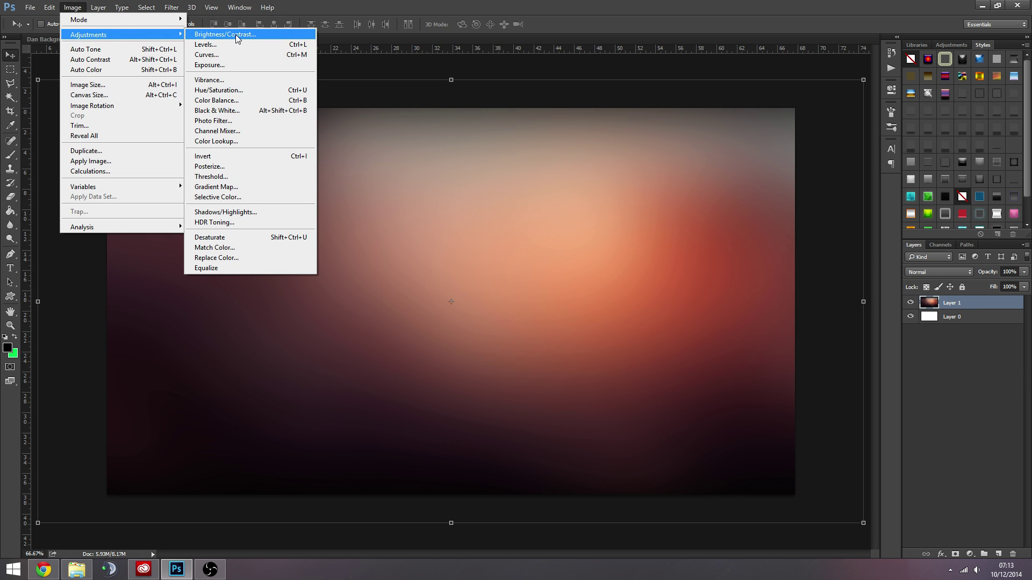
{"action": "left_click", "coordinate": [73, 7]}
{"action": "left_click", "coordinate": [72, 7]}
{"action": "mouse_move", "coordinate": [90, 35]}
{"action": "left_click", "coordinate": [226, 35]}
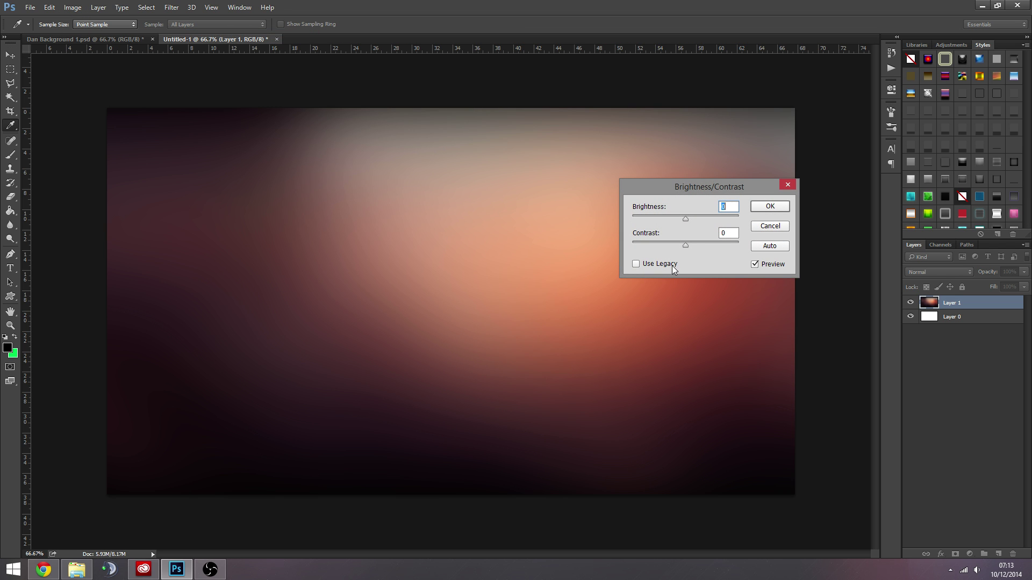
{"action": "left_click_drag", "start_coordinate": [685, 245], "coordinate": [730, 245]}
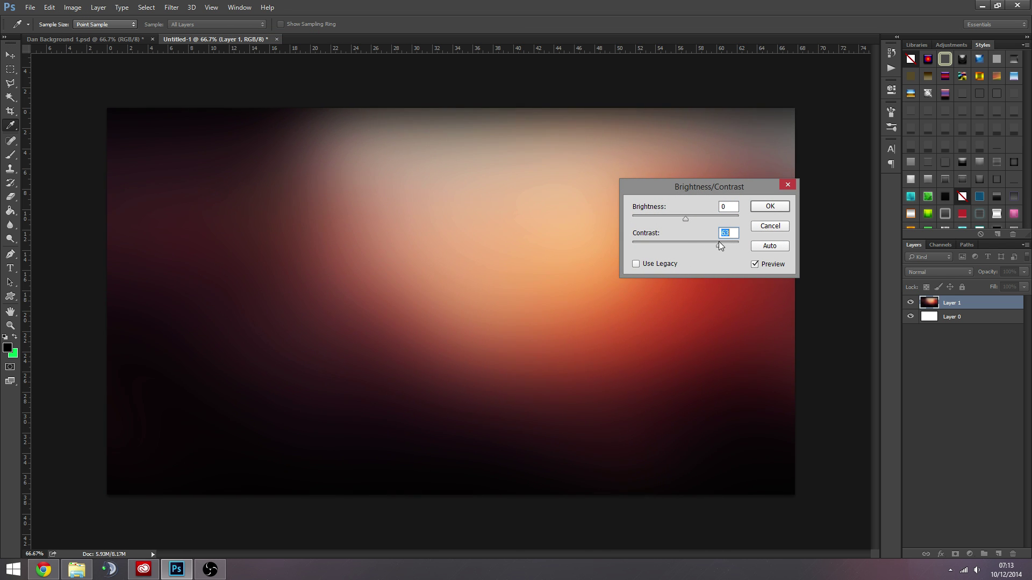
{"action": "mouse_move", "coordinate": [686, 219]}
{"action": "left_mouse_down"}
{"action": "mouse_move", "coordinate": [701, 218]}
{"action": "mouse_move", "coordinate": [692, 218]}
{"action": "left_mouse_up"}
{"action": "left_click", "coordinate": [770, 206]}
{"action": "key", "text": "v"}
{"action": "key", "text": "ctrl+z"}
{"action": "key", "text": "ctrl+z"}
{"action": "key", "text": "ctrl+z"}
{"action": "key", "text": "ctrl+z"}
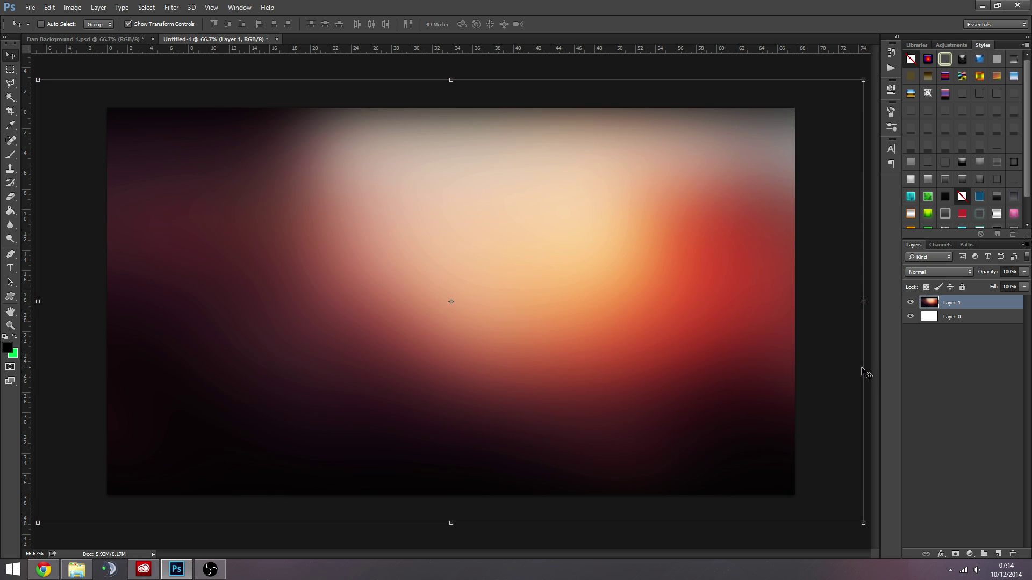
Step: Reselect Layer 1 in Untitled-1 and switch to the Brush Tool
{"action": "left_click", "coordinate": [995, 394]}
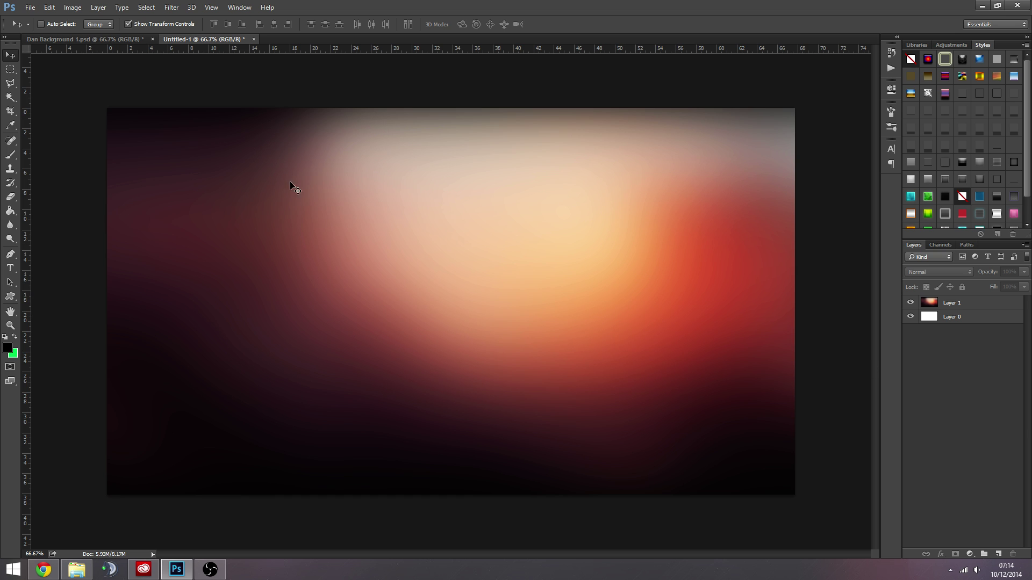
{"action": "left_click", "coordinate": [124, 47]}
{"action": "left_click", "coordinate": [229, 40]}
{"action": "left_click", "coordinate": [963, 309]}
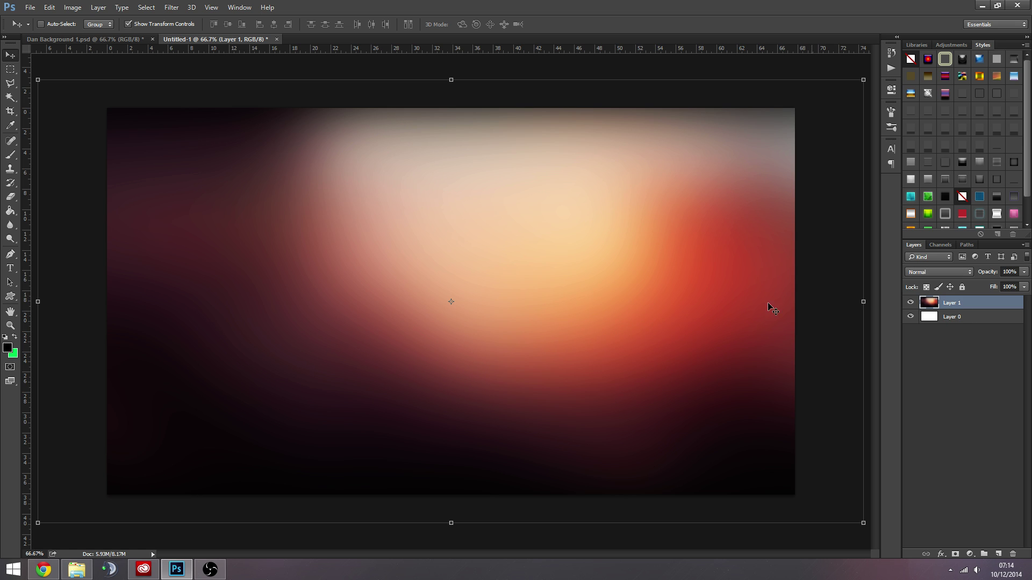
{"action": "right_click", "coordinate": [9, 157]}
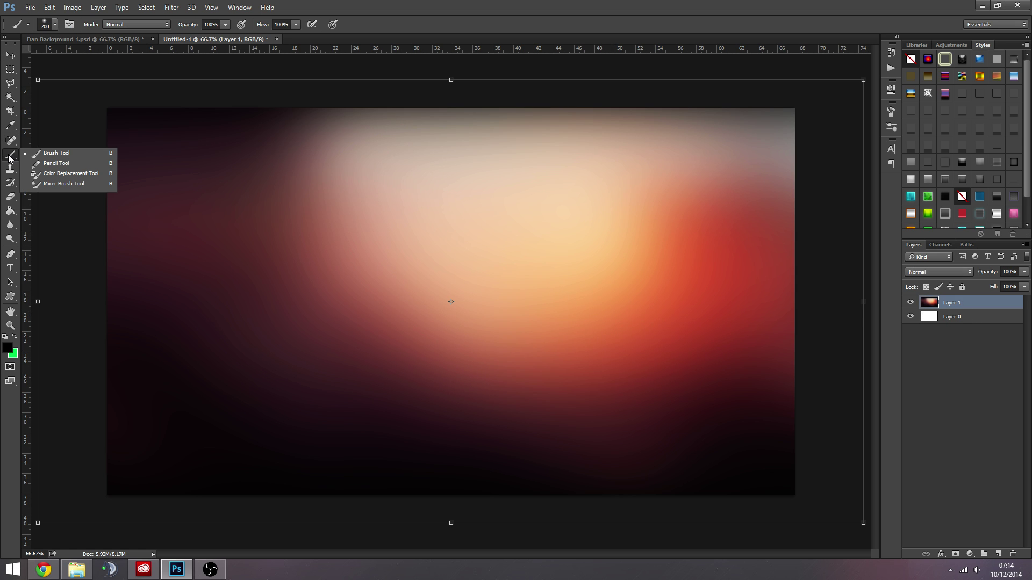
{"action": "left_click", "coordinate": [48, 157]}
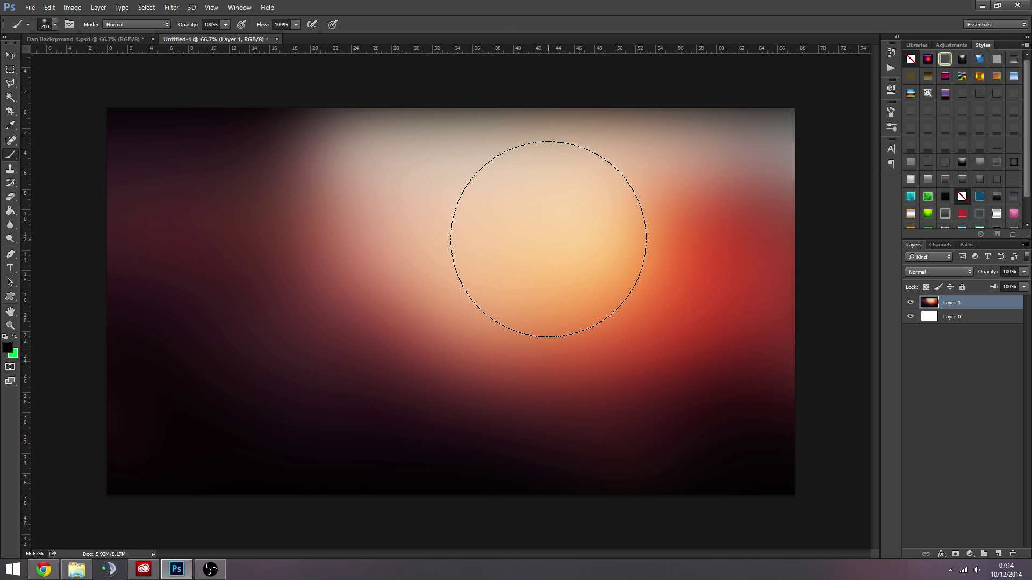
{"action": "right_click", "coordinate": [9, 157]}
{"action": "left_click", "coordinate": [48, 152]}
Step: Choose the hard round brush tip from the canvas brush picker
{"action": "right_click", "coordinate": [500, 233]}
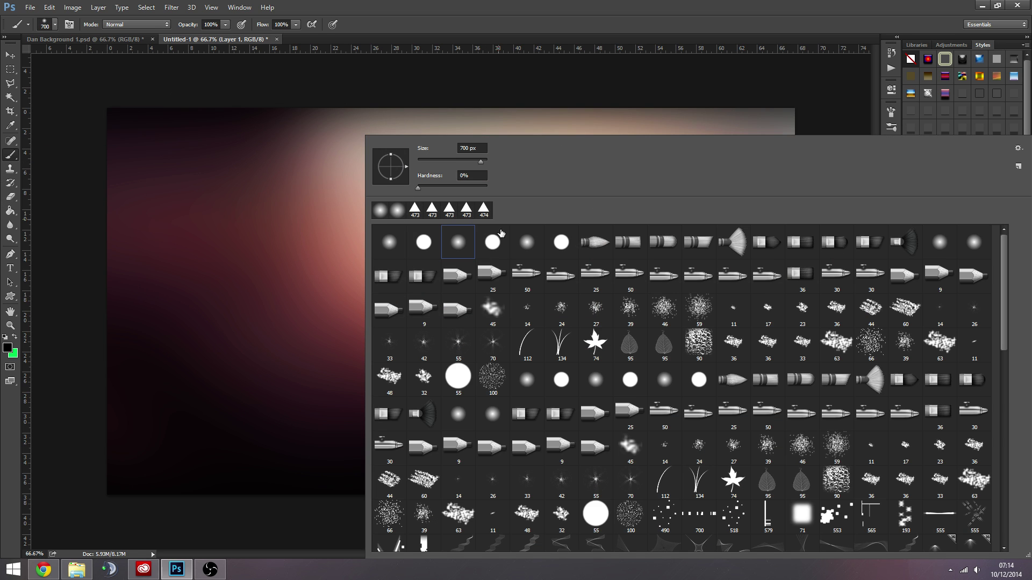
{"action": "left_click", "coordinate": [427, 249]}
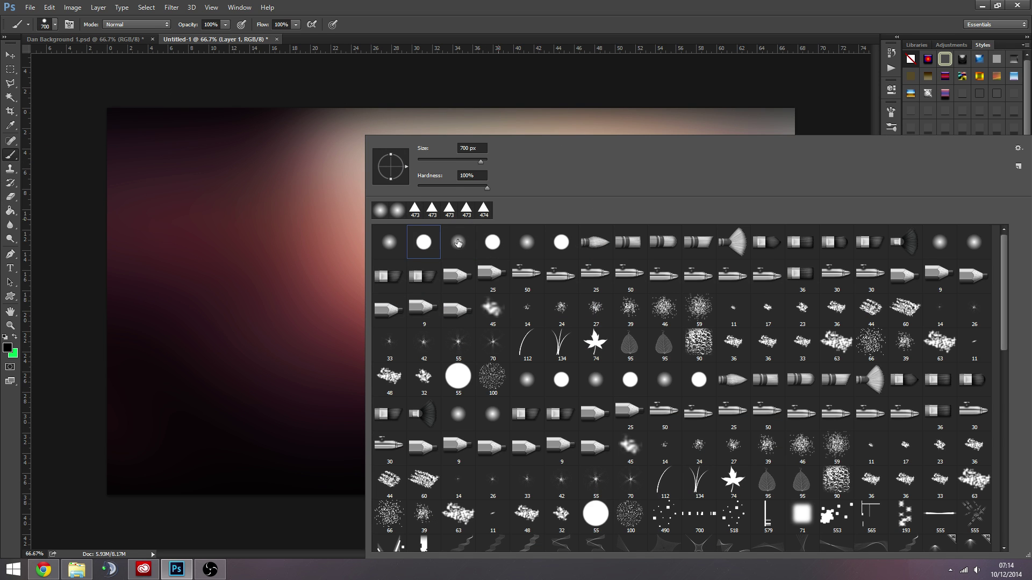
{"action": "left_click", "coordinate": [403, 252]}
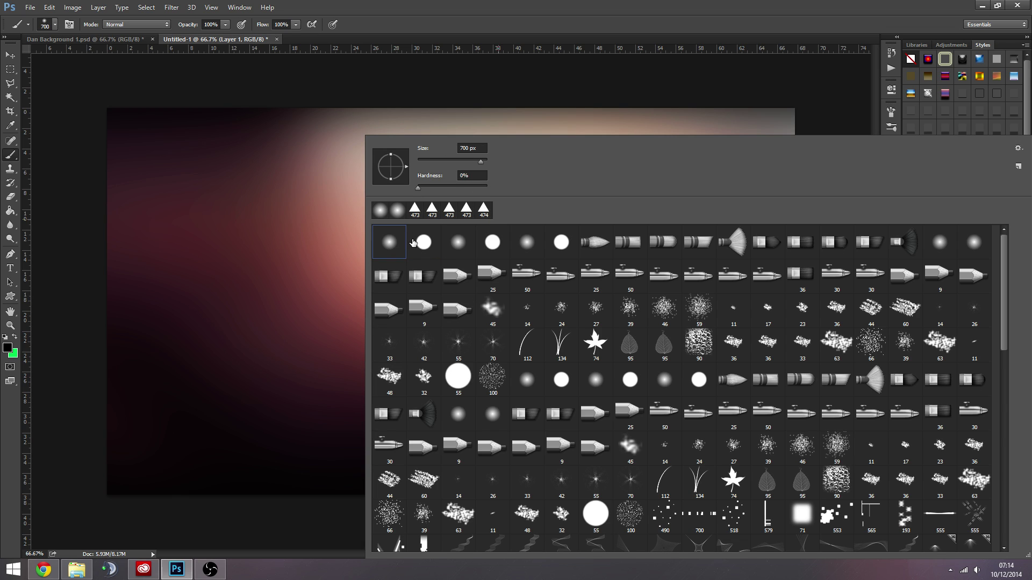
{"action": "left_click", "coordinate": [388, 248]}
{"action": "left_click", "coordinate": [427, 247]}
Step: Paint three test black circles on the canvas, undoing each one
{"action": "left_click", "coordinate": [252, 223]}
{"action": "key", "text": "ctrl+z"}
{"action": "left_click", "coordinate": [459, 297]}
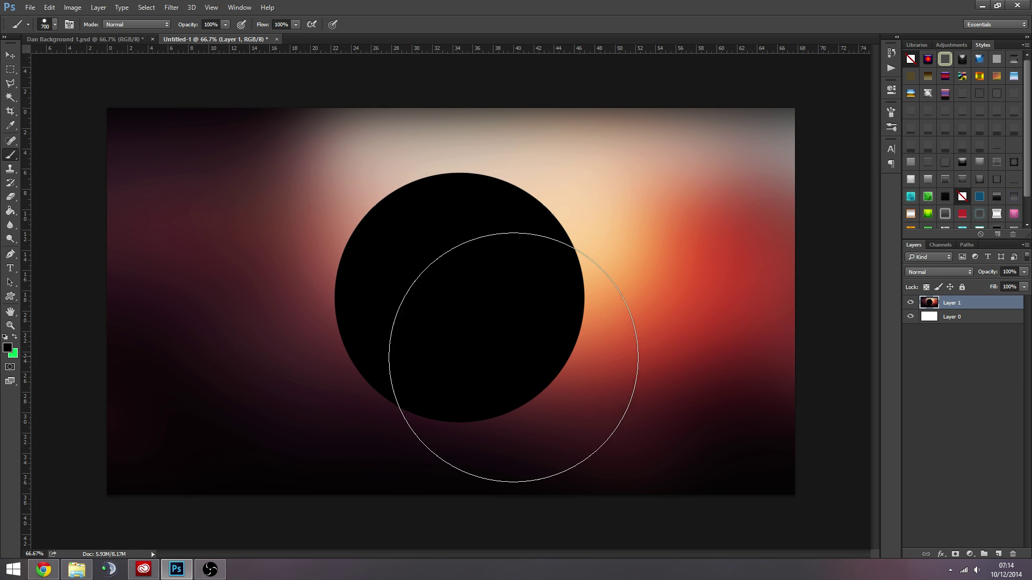
{"action": "key", "text": "ctrl+z"}
{"action": "left_click", "coordinate": [406, 267]}
{"action": "key", "text": "ctrl+z"}
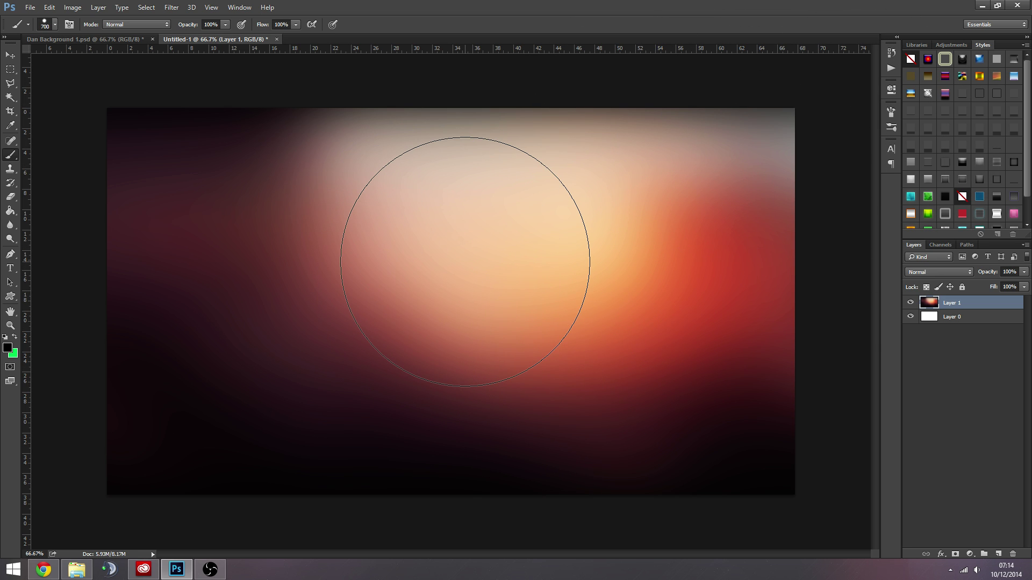
Step: Open the Brush panel with F5 and add a new empty Layer 2
{"action": "key", "text": "F5"}
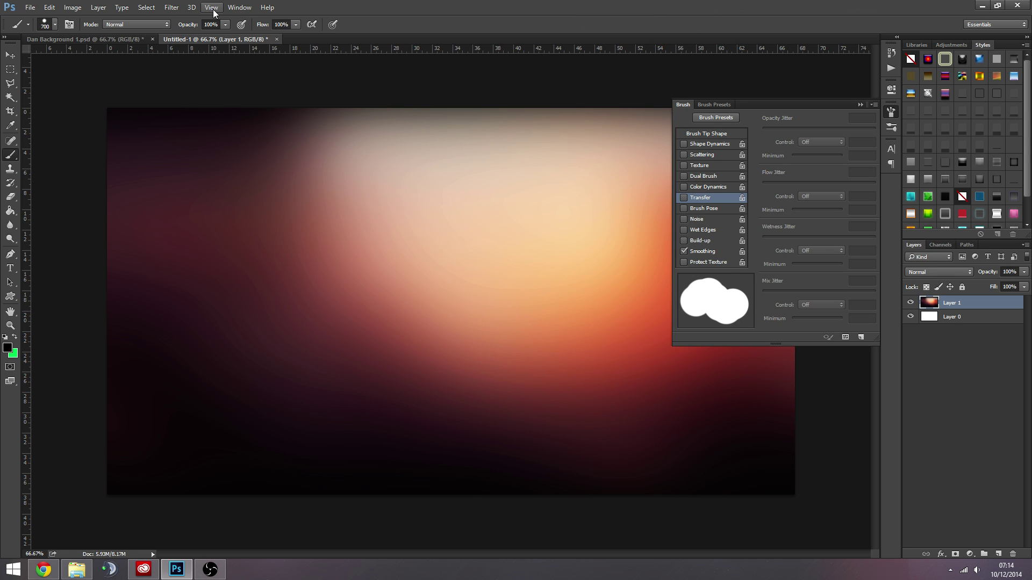
{"action": "left_click", "coordinate": [232, 11]}
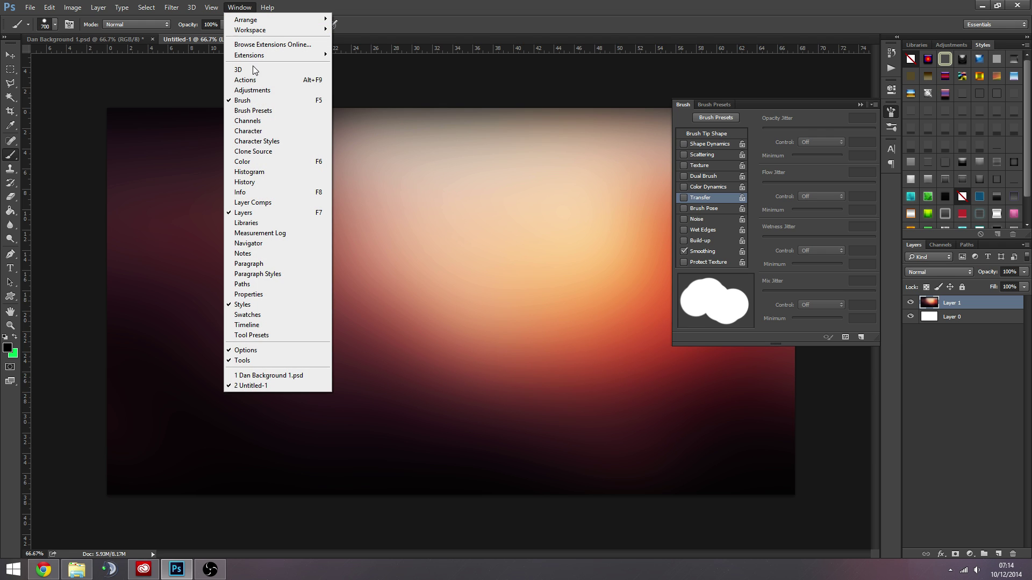
{"action": "left_click", "coordinate": [956, 434]}
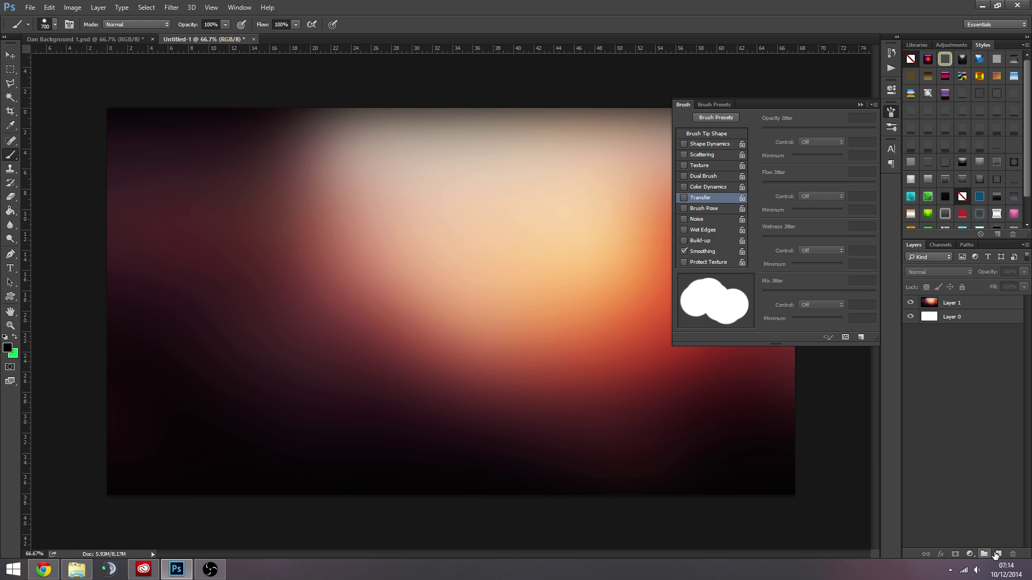
{"action": "left_click", "coordinate": [997, 554]}
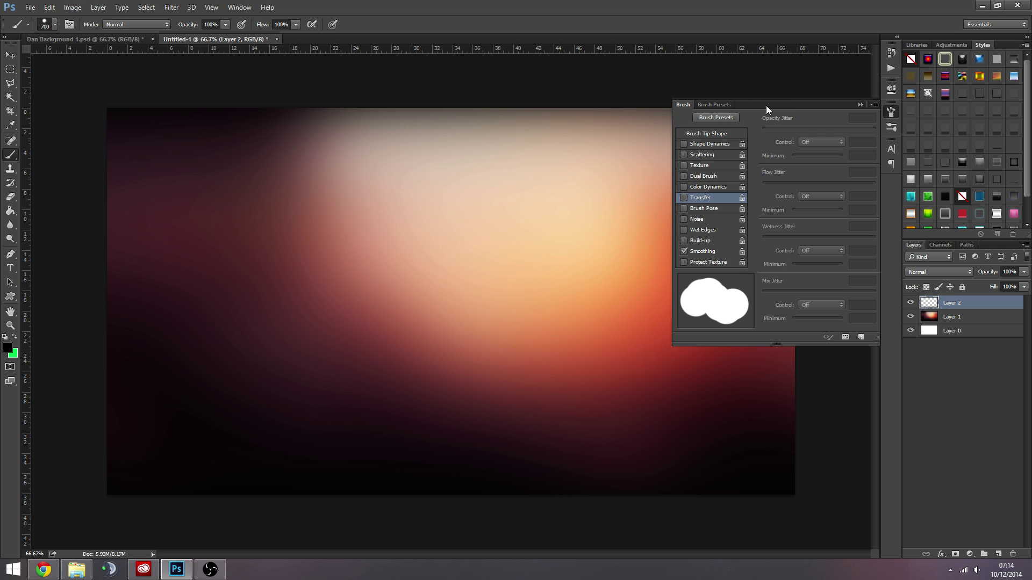
Step: Enable Scattering and Transfer, and set Shape Dynamics Size Jitter to 100% with control off
{"action": "left_click", "coordinate": [684, 156]}
{"action": "left_click", "coordinate": [684, 198]}
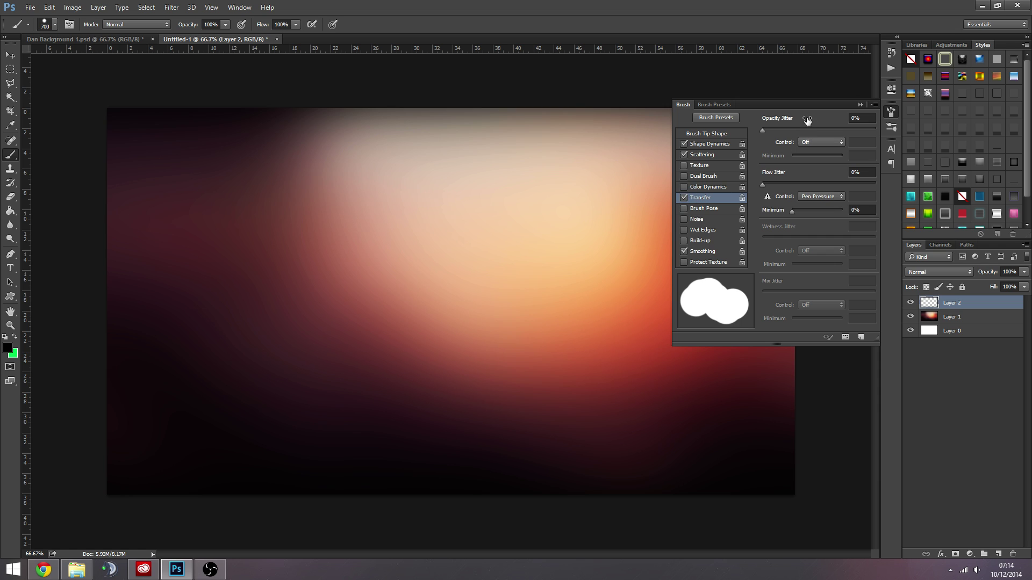
{"action": "left_click", "coordinate": [708, 146]}
{"action": "left_click_drag", "start_coordinate": [763, 129], "coordinate": [886, 133]}
{"action": "left_click", "coordinate": [834, 143]}
{"action": "left_click", "coordinate": [795, 163]}
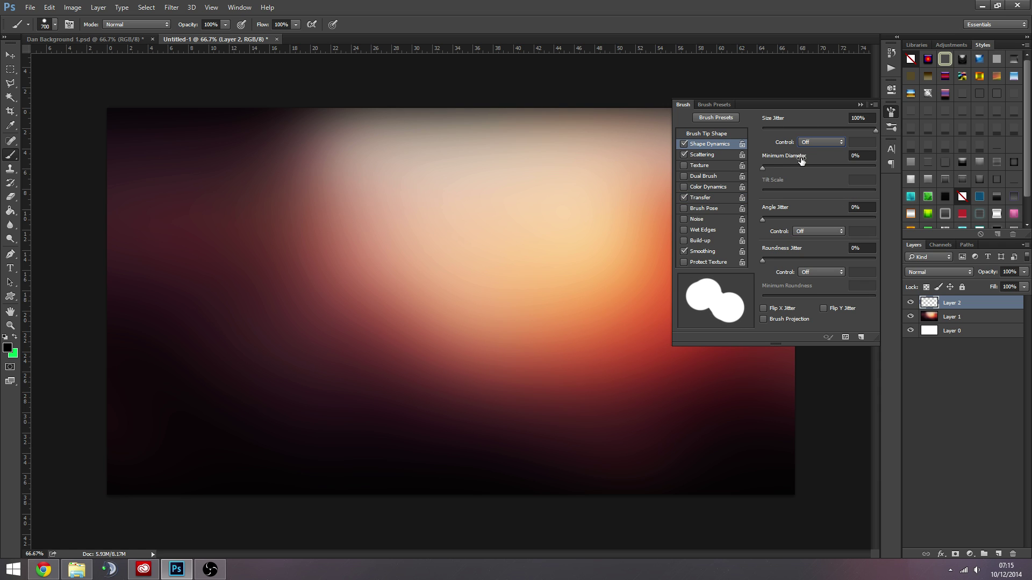
Step: Set Scattering to 1000% on both axes with a count of 11
{"action": "left_click", "coordinate": [723, 155]}
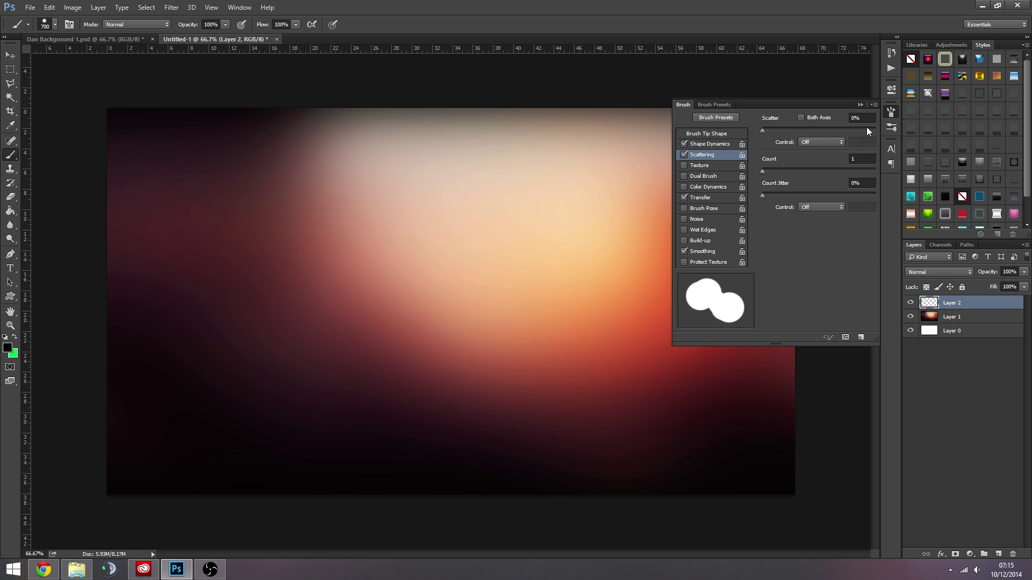
{"action": "left_click_drag", "start_coordinate": [866, 130], "coordinate": [876, 130]}
{"action": "left_click", "coordinate": [802, 118]}
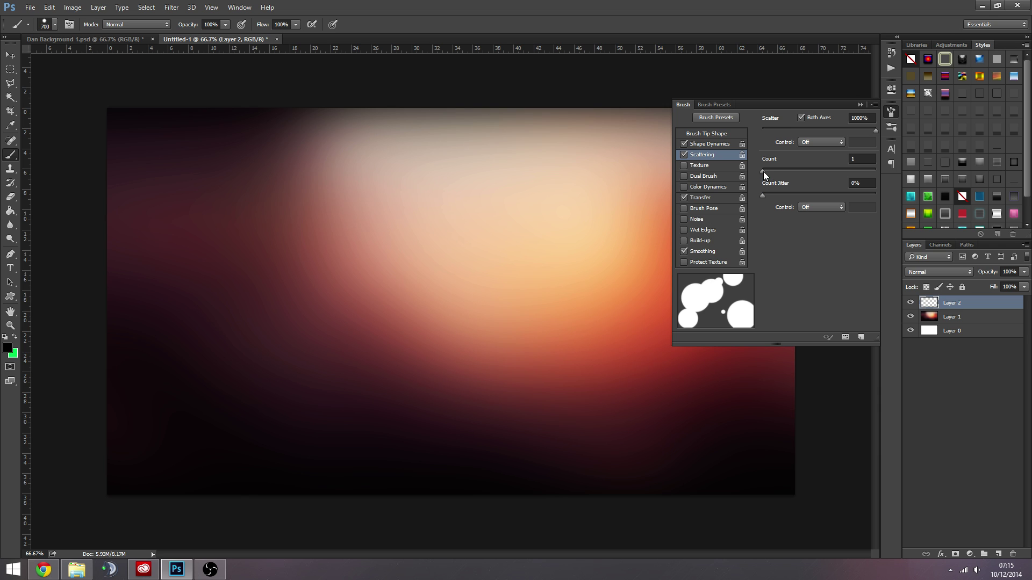
{"action": "mouse_move", "coordinate": [763, 172]}
{"action": "left_mouse_down"}
{"action": "mouse_move", "coordinate": [834, 170]}
{"action": "mouse_move", "coordinate": [775, 169]}
{"action": "left_mouse_up"}
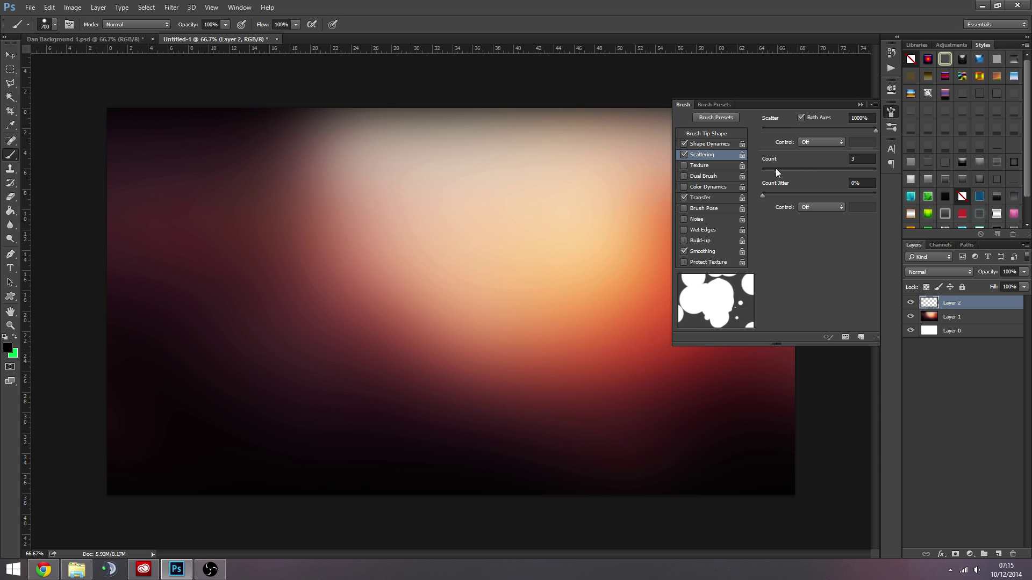
Step: Set Transfer opacity and flow jitter to 100%
{"action": "left_click", "coordinate": [699, 197]}
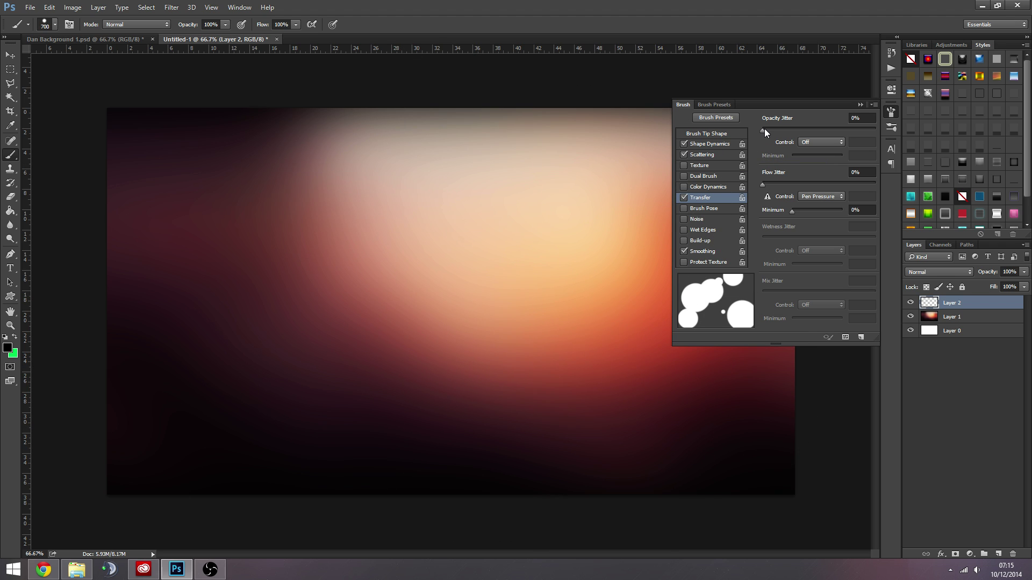
{"action": "left_click_drag", "start_coordinate": [764, 129], "coordinate": [877, 129]}
{"action": "left_click_drag", "start_coordinate": [848, 183], "coordinate": [886, 180]}
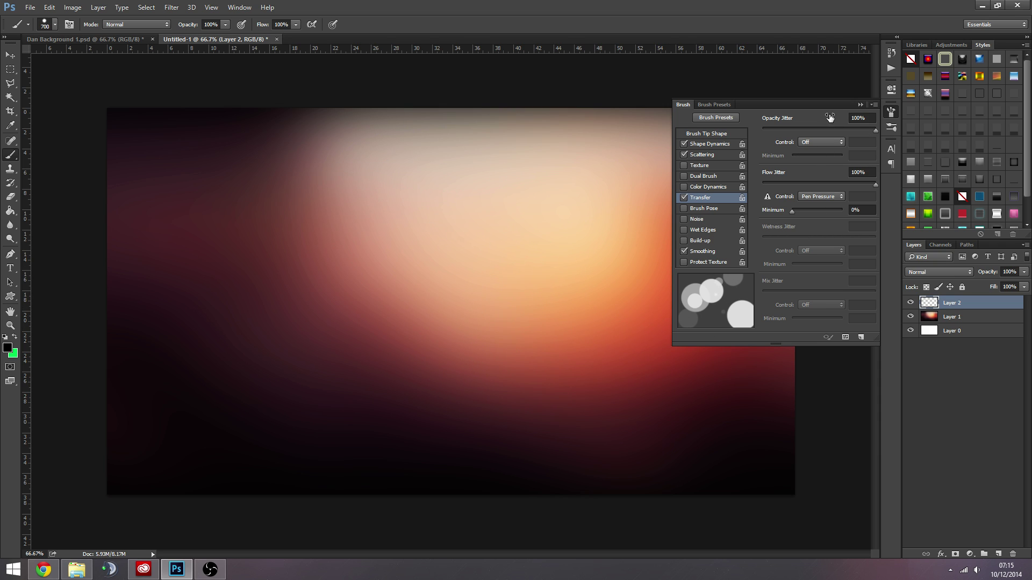
{"action": "left_click", "coordinate": [713, 144]}
Step: Review the brush's Shape Dynamics settings, then collapse the Brush panel
{"action": "left_click", "coordinate": [707, 198]}
{"action": "left_click", "coordinate": [732, 144]}
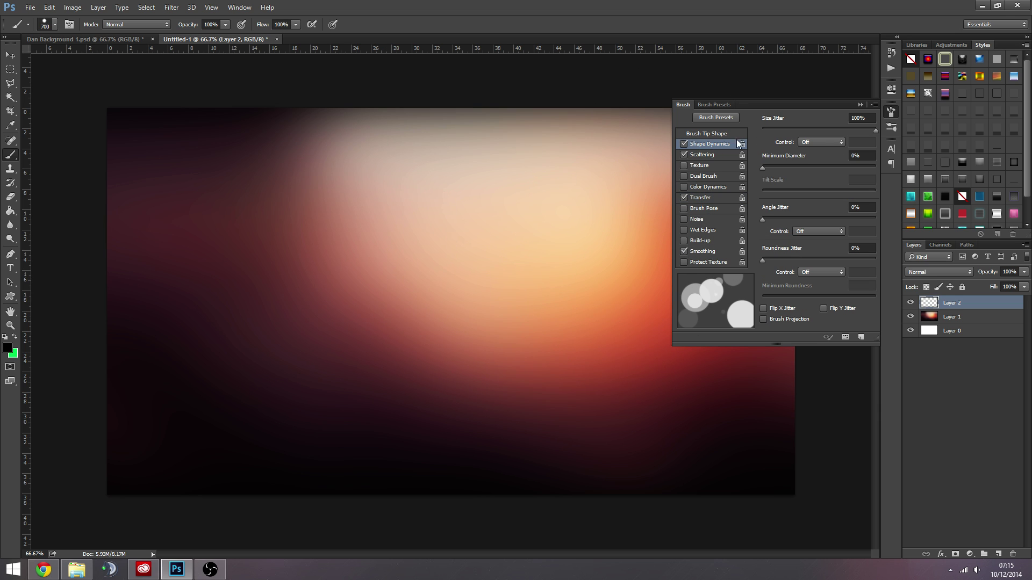
{"action": "left_click", "coordinate": [860, 105]}
Step: Reduce the brush size from 700 px to 219 px and close the Brush panel
{"action": "right_click", "coordinate": [467, 244]}
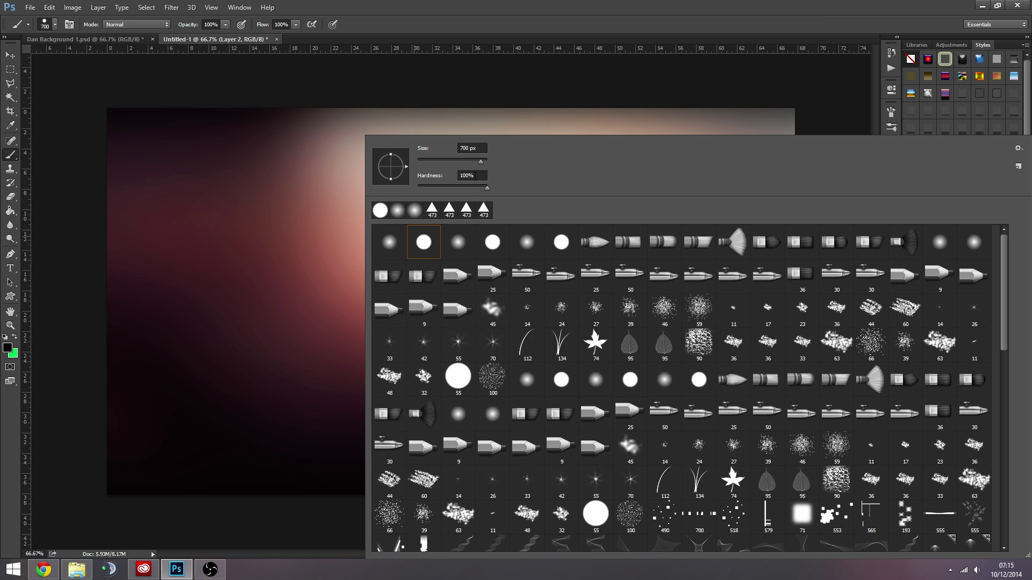
{"action": "left_click_drag", "start_coordinate": [482, 166], "coordinate": [472, 166]}
{"action": "left_click", "coordinate": [591, 16]}
{"action": "right_click", "coordinate": [455, 224]}
{"action": "left_click", "coordinate": [482, 145]}
{"action": "left_click", "coordinate": [534, 21]}
{"action": "left_click", "coordinate": [890, 111]}
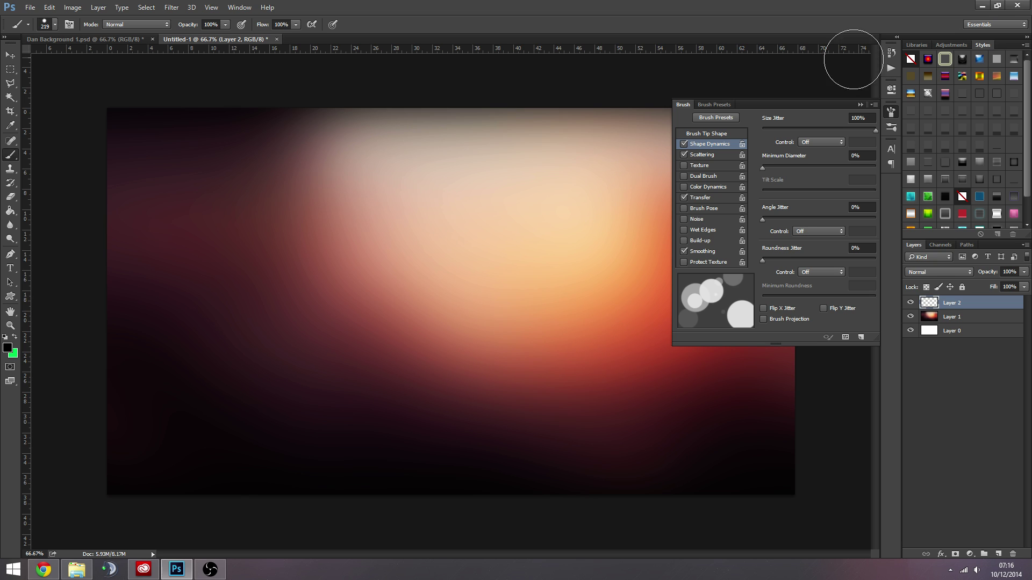
{"action": "left_click", "coordinate": [859, 105]}
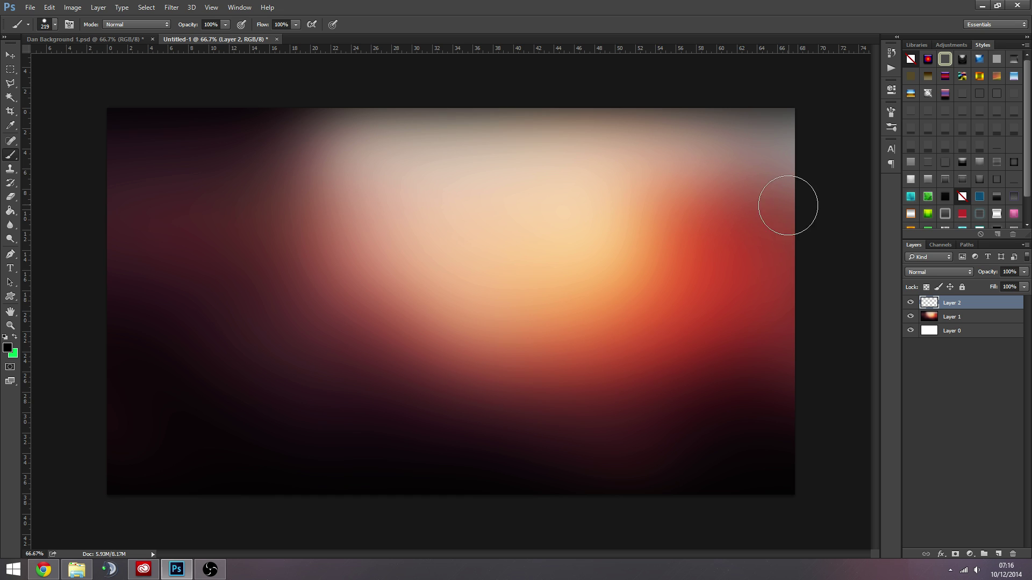
Step: Make white the foreground colour and paint scattered bokeh on Layer 2, redoing the stroke twice
{"action": "left_click", "coordinate": [7, 337]}
{"action": "left_click", "coordinate": [14, 337]}
{"action": "mouse_move", "coordinate": [110, 253]}
{"action": "left_mouse_down"}
{"action": "mouse_move", "coordinate": [148, 198]}
{"action": "mouse_move", "coordinate": [833, 237]}
{"action": "left_mouse_up"}
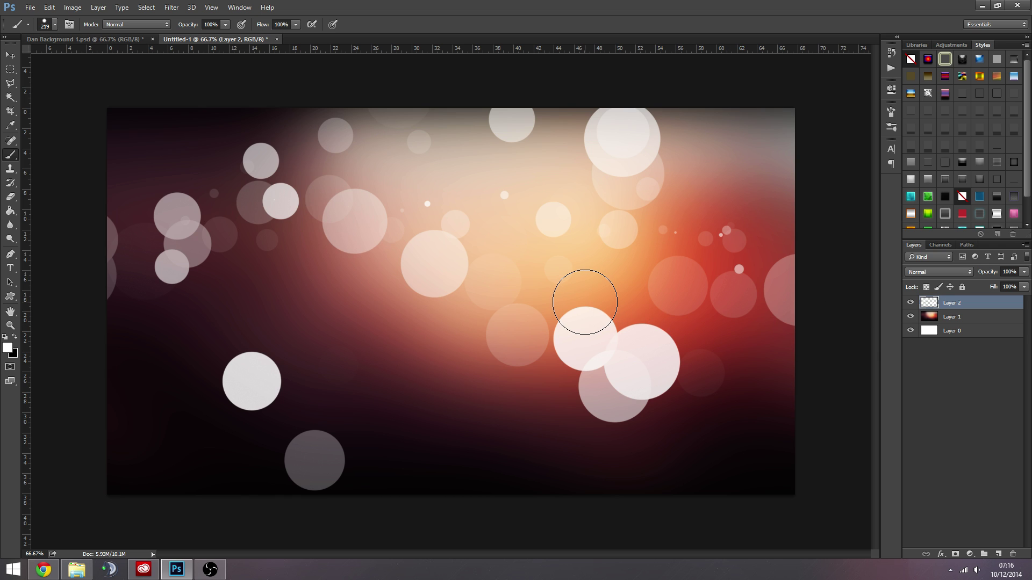
{"action": "key", "text": "ctrl+z"}
{"action": "left_click_drag", "start_coordinate": [822, 244], "coordinate": [180, 228]}
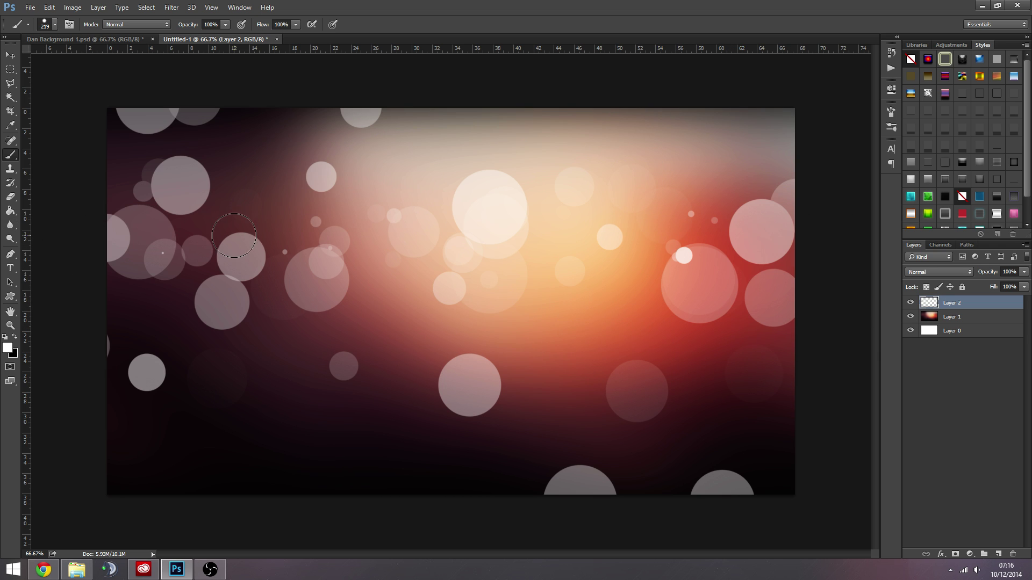
{"action": "key", "text": "ctrl+z"}
{"action": "left_click_drag", "start_coordinate": [799, 249], "coordinate": [166, 231]}
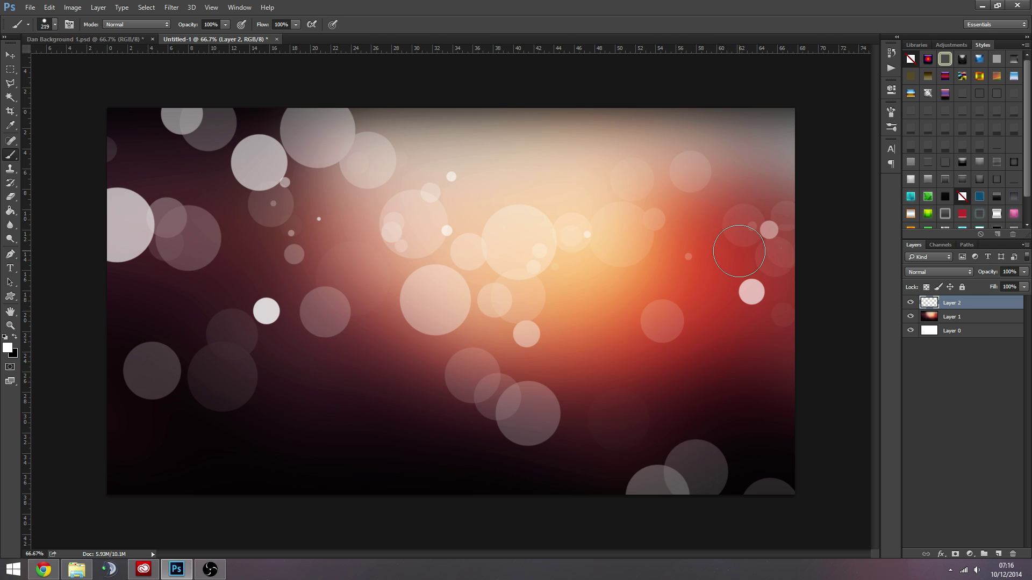
Step: Add a new Layer 3, hide Layer 2, and paint bokeh circles on Layer 3
{"action": "left_click", "coordinate": [998, 554]}
{"action": "left_click", "coordinate": [910, 318]}
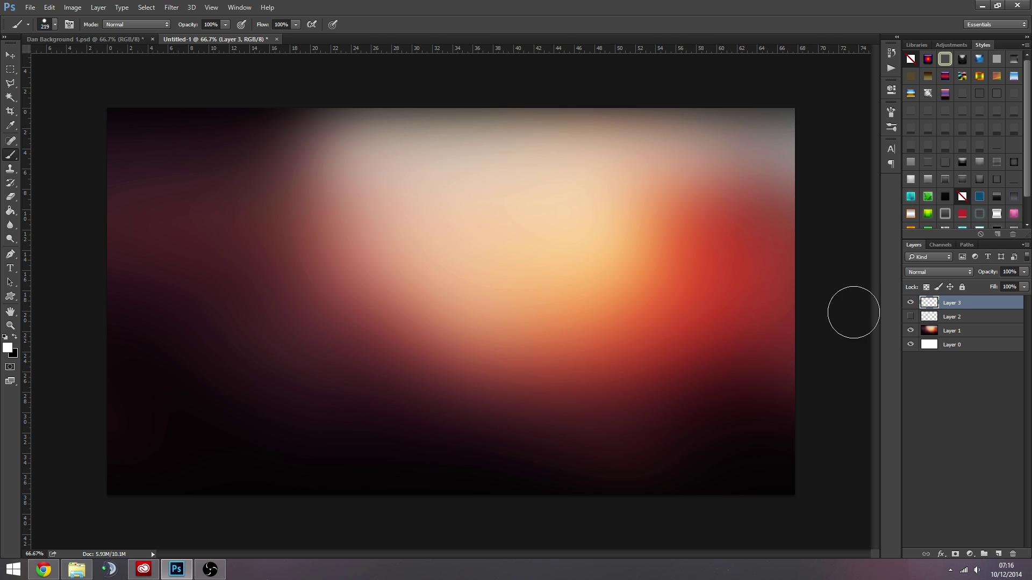
{"action": "left_click_drag", "start_coordinate": [827, 299], "coordinate": [140, 210]}
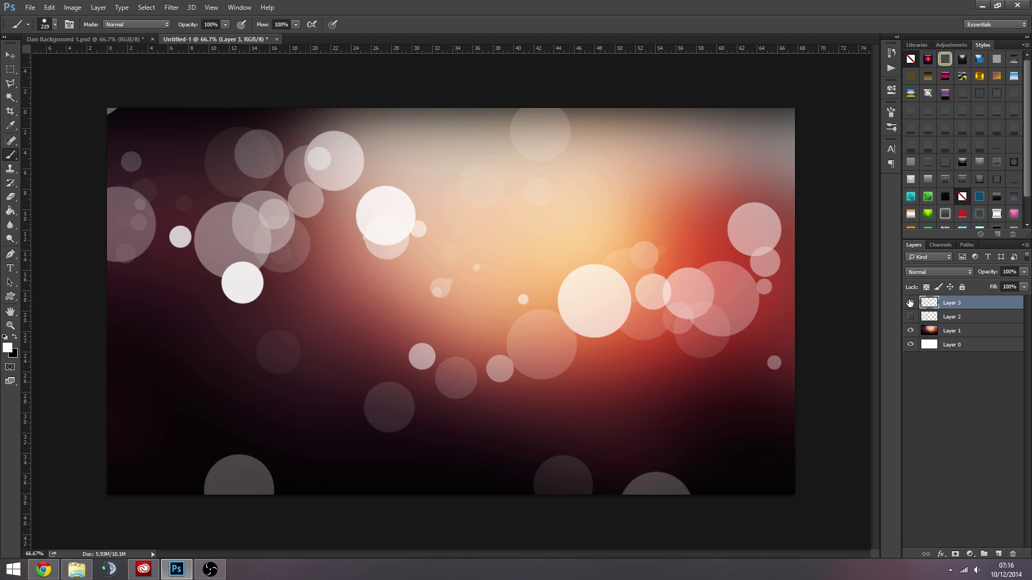
Step: Compare the Layer 2 and Layer 3 bokeh patterns, then delete Layer 2
{"action": "left_click", "coordinate": [910, 303]}
{"action": "left_click", "coordinate": [911, 316]}
{"action": "left_click", "coordinate": [911, 302]}
{"action": "left_click", "coordinate": [910, 316]}
{"action": "left_click", "coordinate": [910, 316]}
{"action": "left_click", "coordinate": [911, 316]}
{"action": "left_click", "coordinate": [910, 316]}
{"action": "left_click", "coordinate": [910, 317]}
{"action": "left_click", "coordinate": [910, 317]}
{"action": "left_click", "coordinate": [910, 317]}
{"action": "left_click", "coordinate": [910, 302]}
{"action": "left_click", "coordinate": [910, 302]}
{"action": "left_click", "coordinate": [910, 317]}
{"action": "left_click", "coordinate": [910, 316]}
{"action": "left_click", "coordinate": [956, 318]}
{"action": "key", "text": "Delete"}
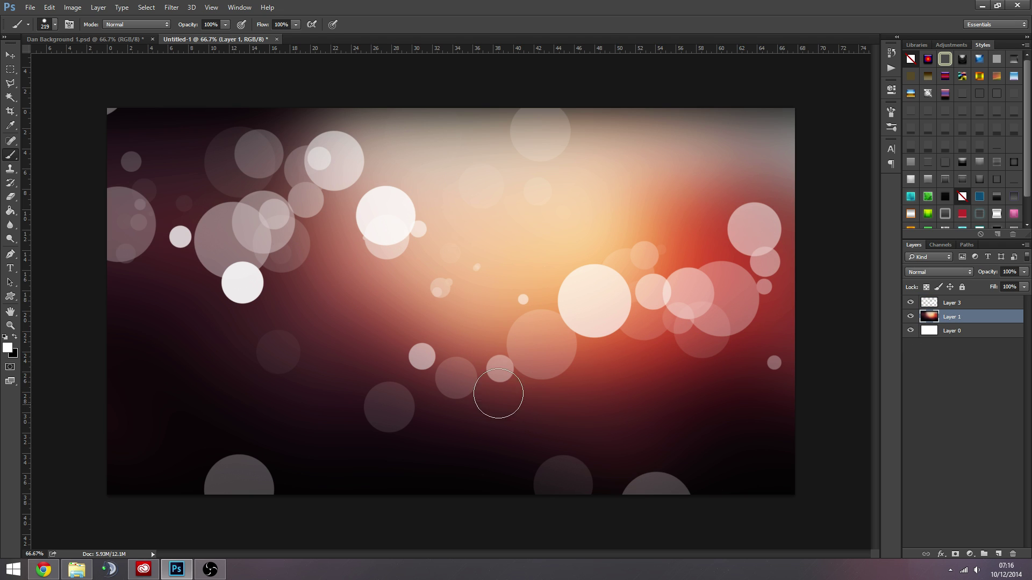
Step: Set Layer 3's blend mode to Overlay, then test a Ctrl+I invert and revert it
{"action": "left_click", "coordinate": [956, 304]}
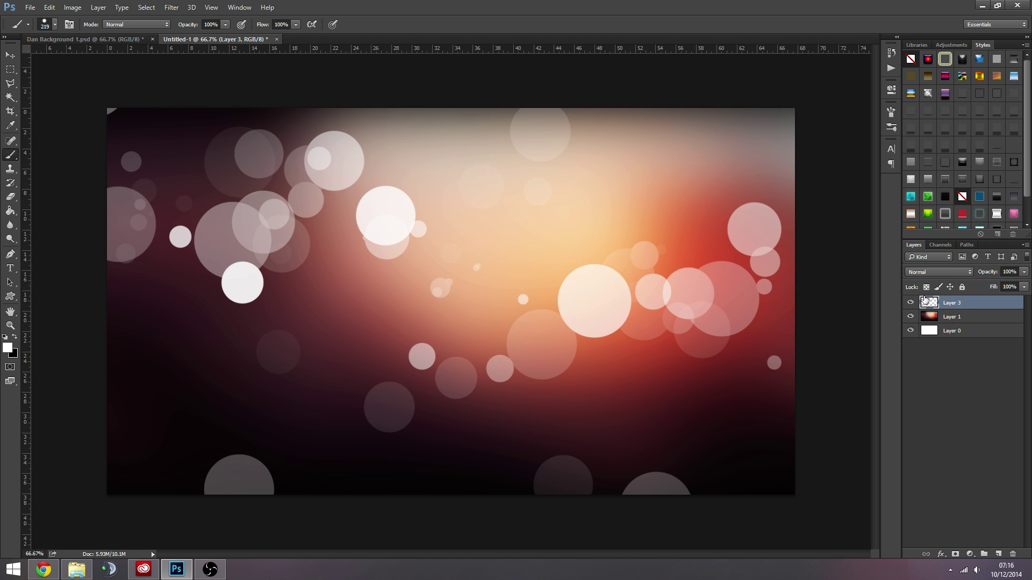
{"action": "left_click", "coordinate": [941, 273]}
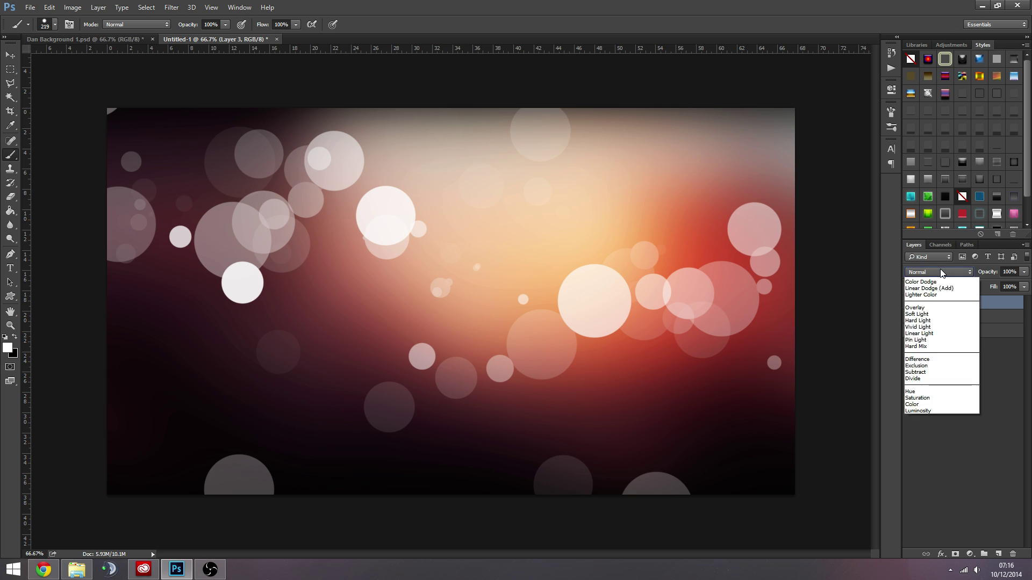
{"action": "left_click", "coordinate": [940, 372]}
{"action": "left_click", "coordinate": [939, 372]}
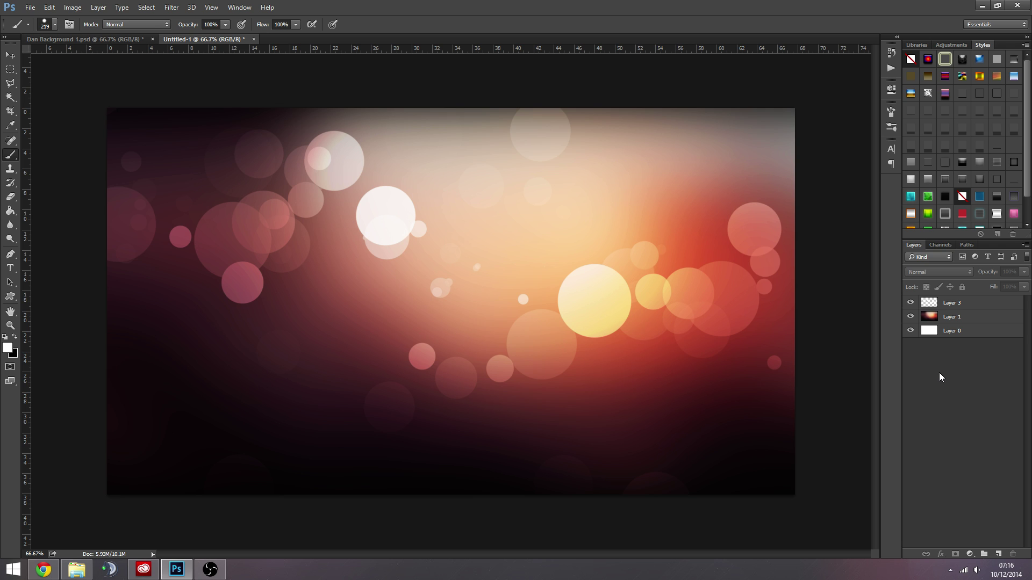
{"action": "left_click", "coordinate": [961, 304]}
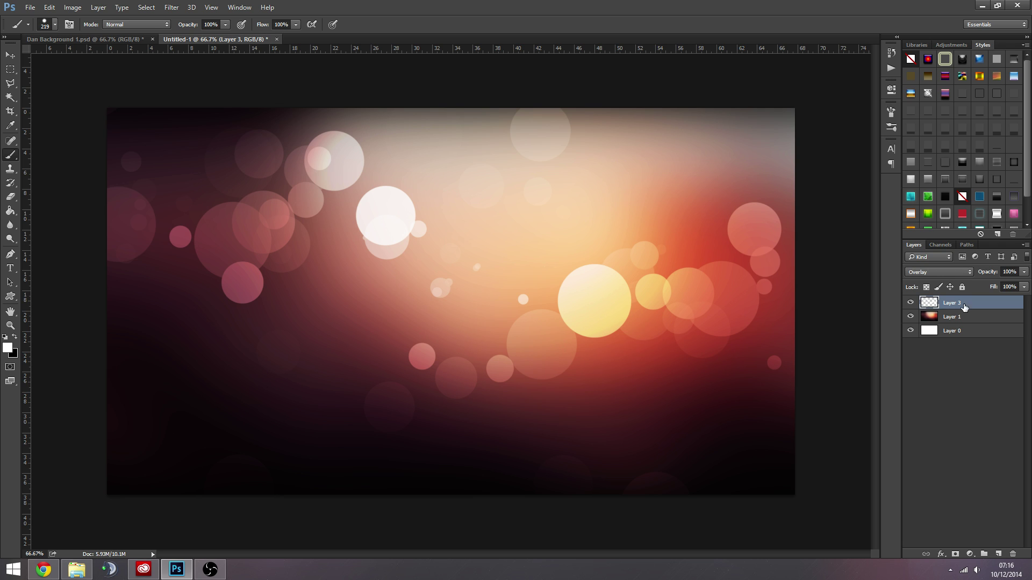
{"action": "key", "text": "ctrl+i"}
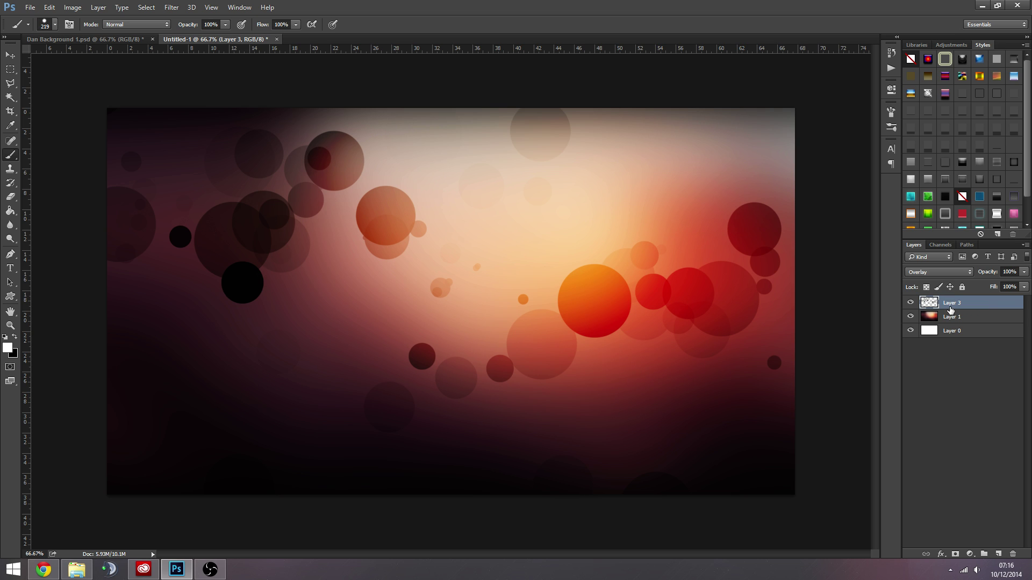
{"action": "key", "text": "ctrl+i"}
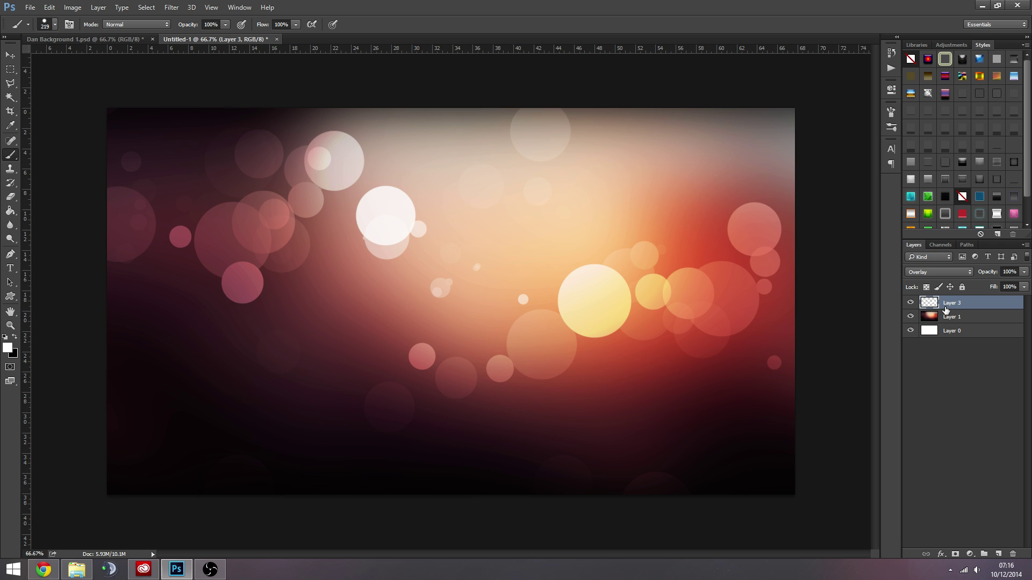
Step: Add a new empty Layer 4 and choose a soft round brush
{"action": "left_click", "coordinate": [997, 554]}
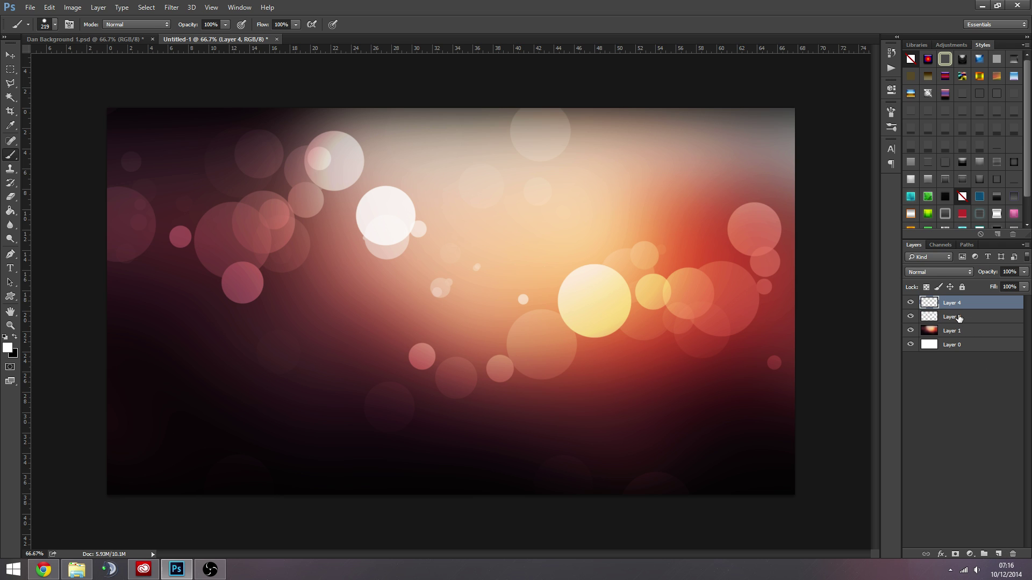
{"action": "right_click", "coordinate": [449, 228]}
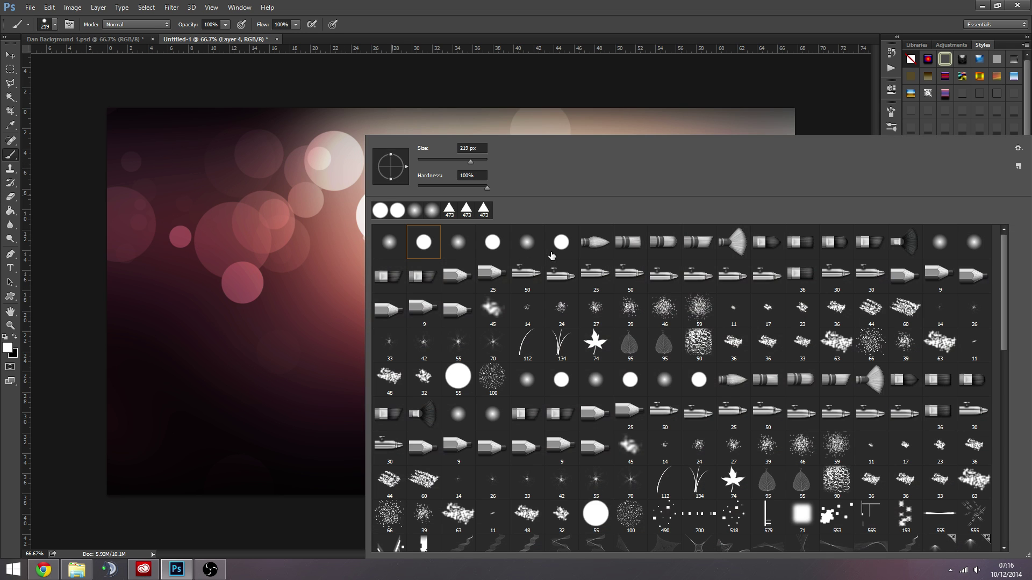
{"action": "left_click", "coordinate": [393, 245]}
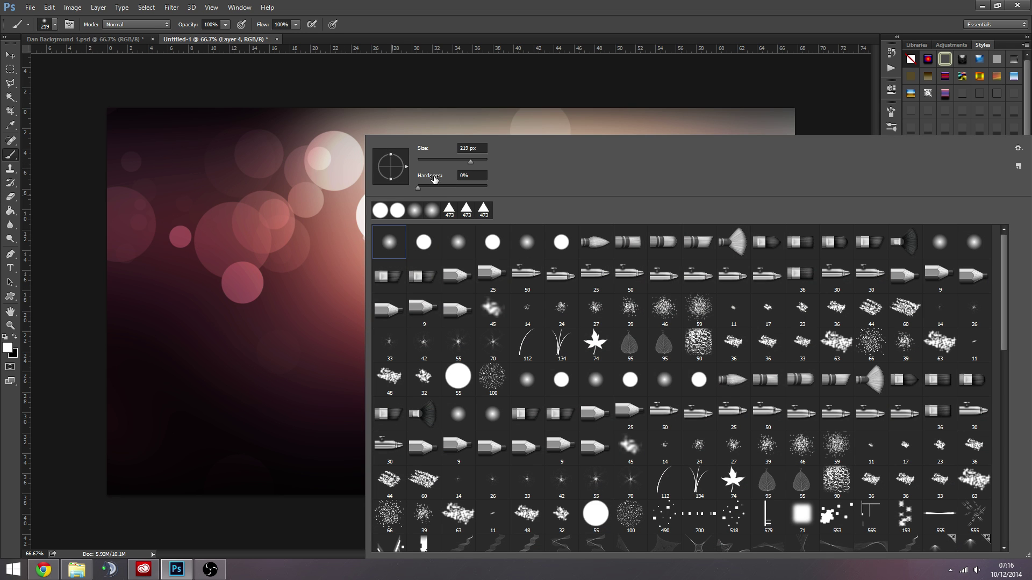
{"action": "left_click", "coordinate": [579, 20]}
Step: Enable Shape Dynamics, Scattering and Transfer for the brush, leaving size jitter control Off
{"action": "left_click", "coordinate": [891, 111]}
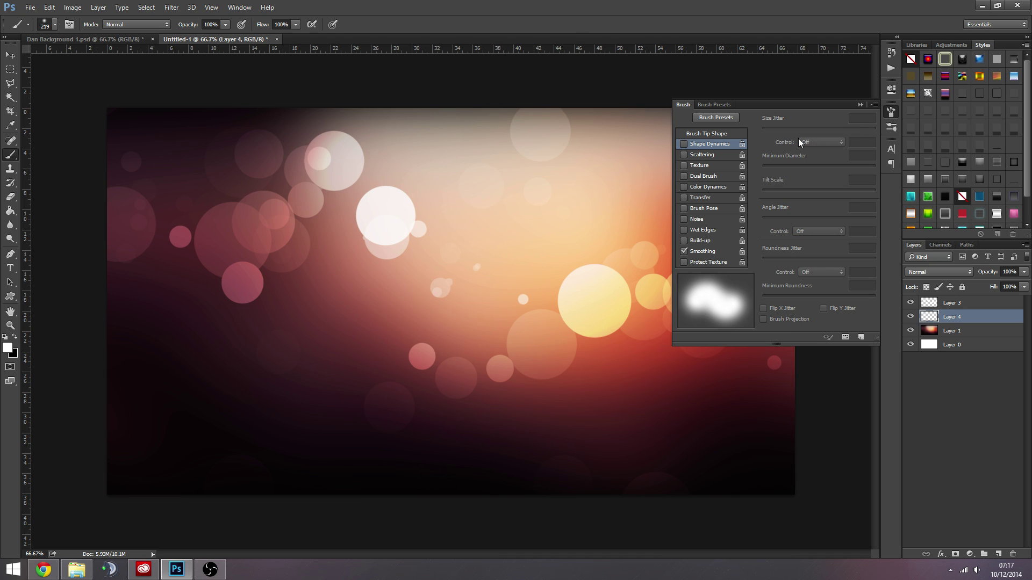
{"action": "left_click", "coordinate": [715, 145]}
{"action": "left_click", "coordinate": [704, 154]}
{"action": "left_click", "coordinate": [696, 198]}
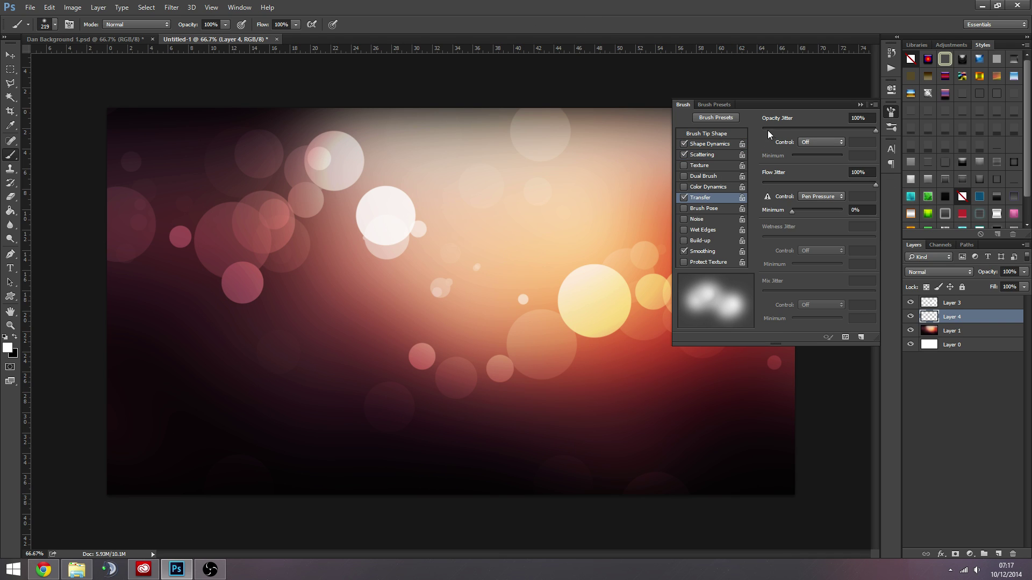
{"action": "left_click", "coordinate": [709, 144]}
{"action": "left_click", "coordinate": [821, 142]}
{"action": "left_click", "coordinate": [816, 146]}
{"action": "left_click", "coordinate": [720, 154]}
{"action": "left_click", "coordinate": [800, 117]}
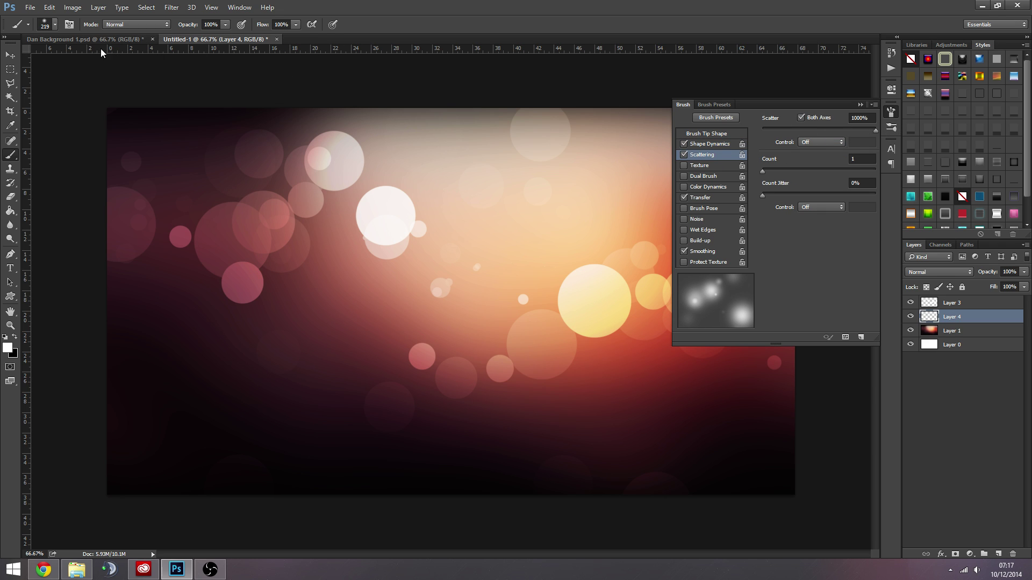
{"action": "left_click", "coordinate": [86, 40]}
{"action": "left_click", "coordinate": [204, 39]}
{"action": "left_click", "coordinate": [859, 105]}
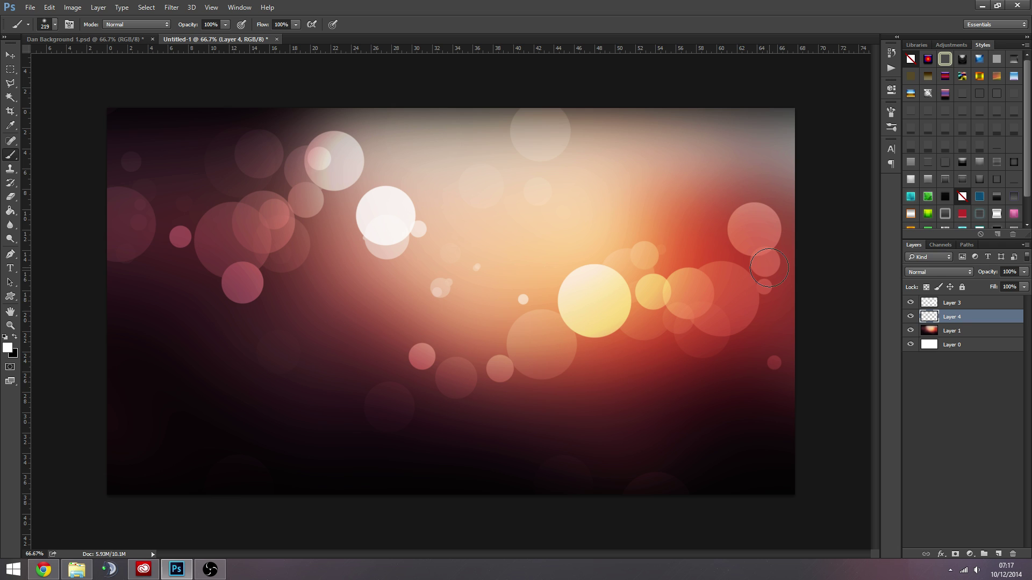
Step: Brush soft white bokeh dots across Layer 4 after undoing a test stroke
{"action": "left_click_drag", "start_coordinate": [493, 232], "coordinate": [591, 269]}
{"action": "key", "text": "ctrl+z"}
{"action": "mouse_move", "coordinate": [685, 302]}
{"action": "left_mouse_down"}
{"action": "mouse_move", "coordinate": [87, 281]}
{"action": "mouse_move", "coordinate": [784, 296]}
{"action": "left_mouse_up"}
Step: Set Layer 4 to Overlay blending, switch to the Move tool, and reselect Layer 4
{"action": "left_click", "coordinate": [941, 272]}
{"action": "left_click", "coordinate": [959, 380]}
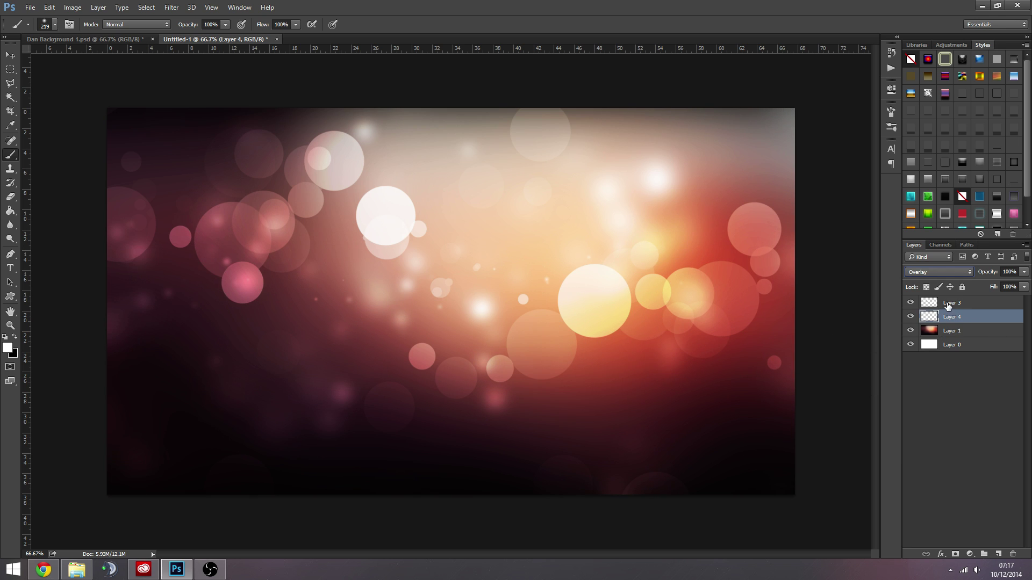
{"action": "left_click_drag", "start_coordinate": [951, 302], "coordinate": [948, 322]}
{"action": "left_click", "coordinate": [10, 54]}
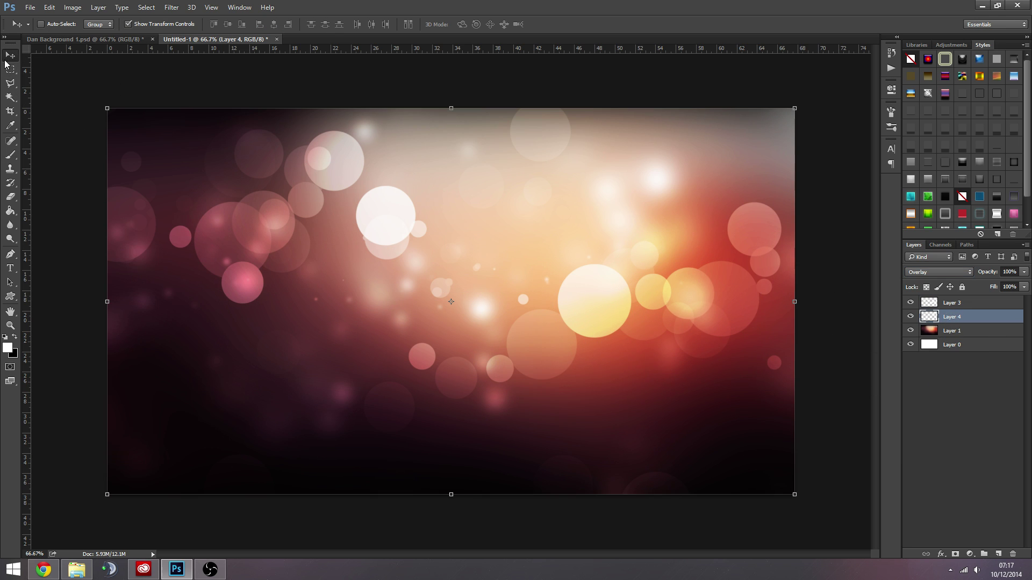
{"action": "left_click", "coordinate": [971, 380]}
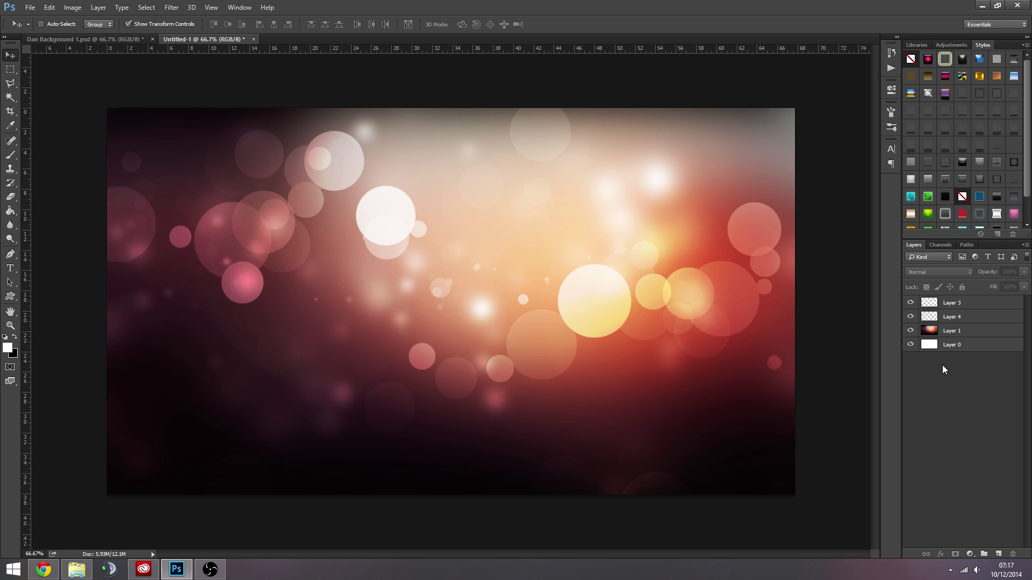
{"action": "left_click", "coordinate": [953, 316]}
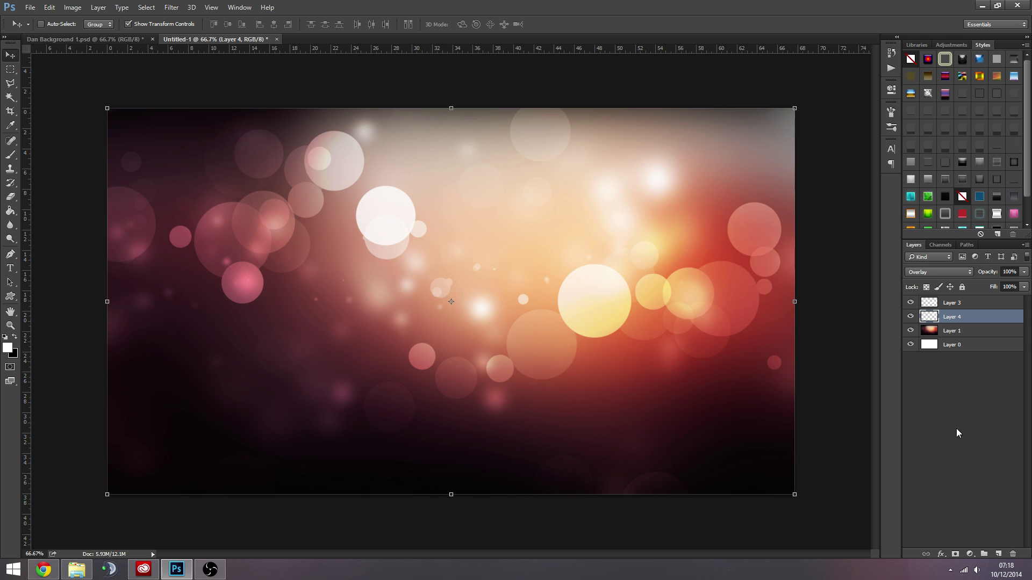
Step: In Dan Background 1.psd, hide Layer 9 copy, Layer 9, Layer 8 and the bokeh layers
{"action": "left_click", "coordinate": [120, 41]}
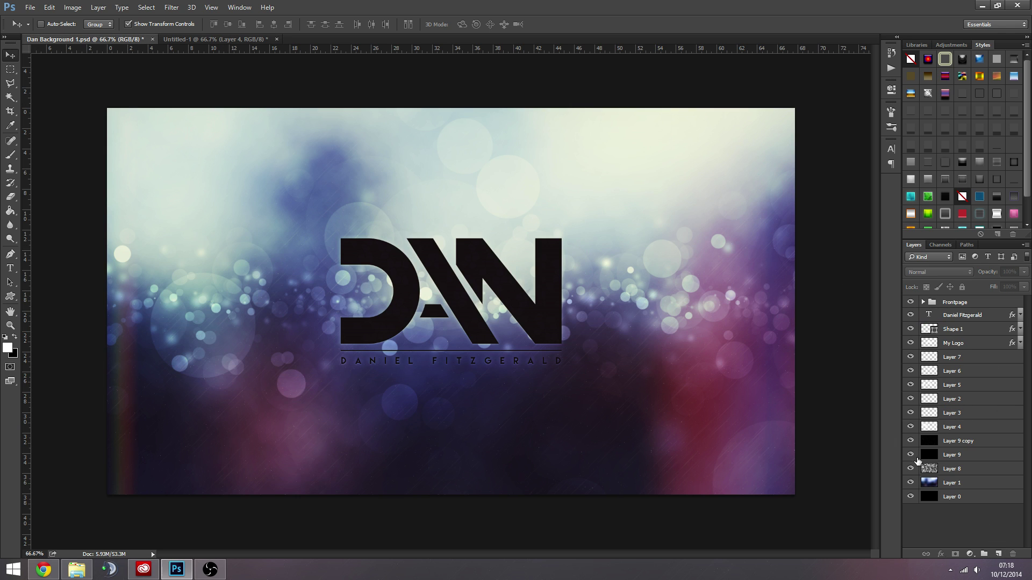
{"action": "left_click", "coordinate": [910, 440]}
{"action": "left_click", "coordinate": [911, 454]}
{"action": "left_click", "coordinate": [910, 468]}
{"action": "left_click", "coordinate": [910, 483]}
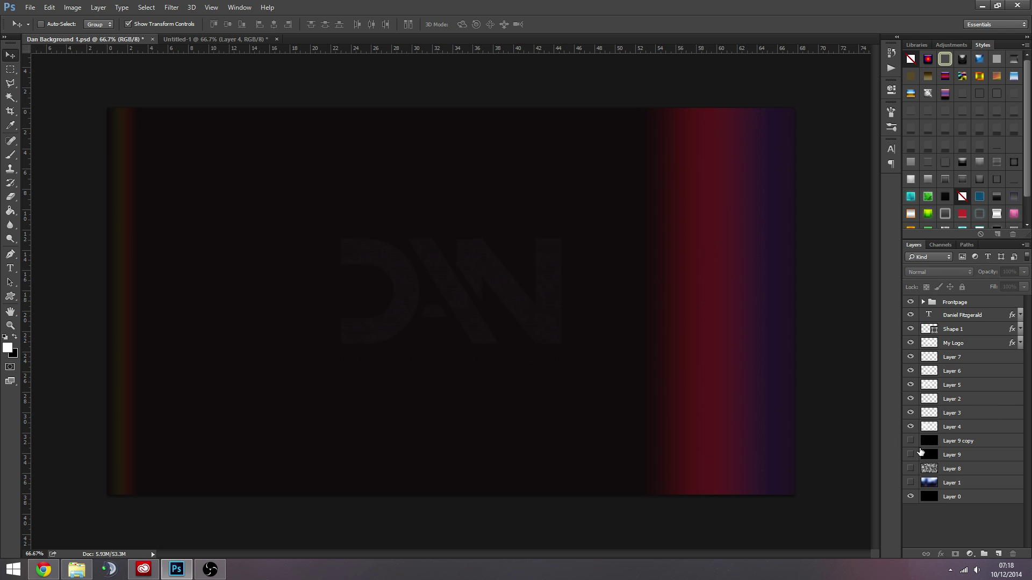
{"action": "left_click", "coordinate": [910, 483]}
{"action": "left_click_drag", "start_coordinate": [910, 426], "coordinate": [921, 298]}
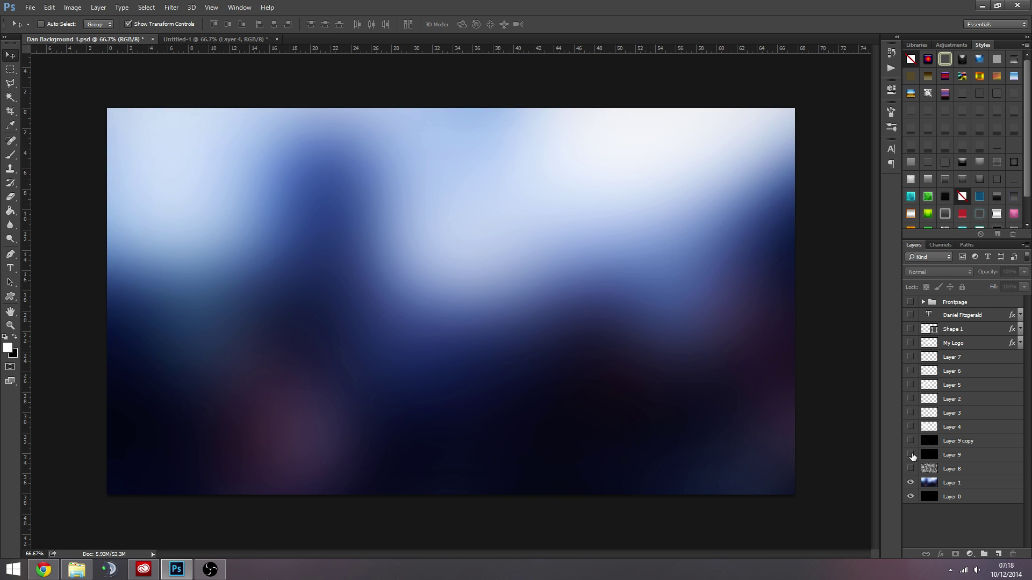
Step: Preview Layer 4's bokeh, then show Layers 3 and 2
{"action": "left_click", "coordinate": [910, 427]}
{"action": "left_click", "coordinate": [910, 426]}
{"action": "left_click", "coordinate": [910, 427]}
{"action": "left_click", "coordinate": [910, 426]}
{"action": "left_click", "coordinate": [910, 427]}
{"action": "left_click", "coordinate": [910, 426]}
{"action": "left_click", "coordinate": [910, 426]}
{"action": "left_click", "coordinate": [956, 426]}
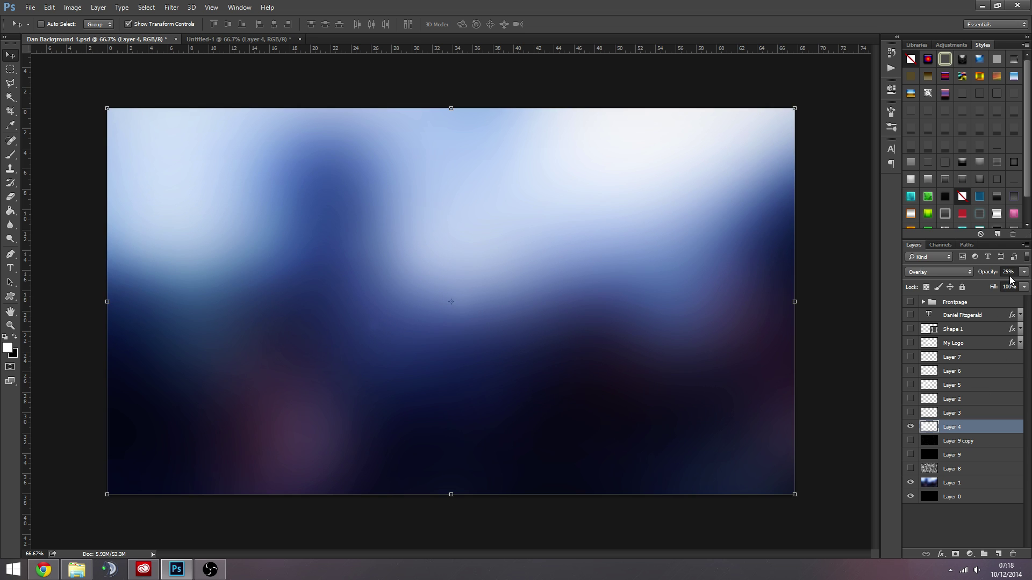
{"action": "left_click", "coordinate": [952, 414]}
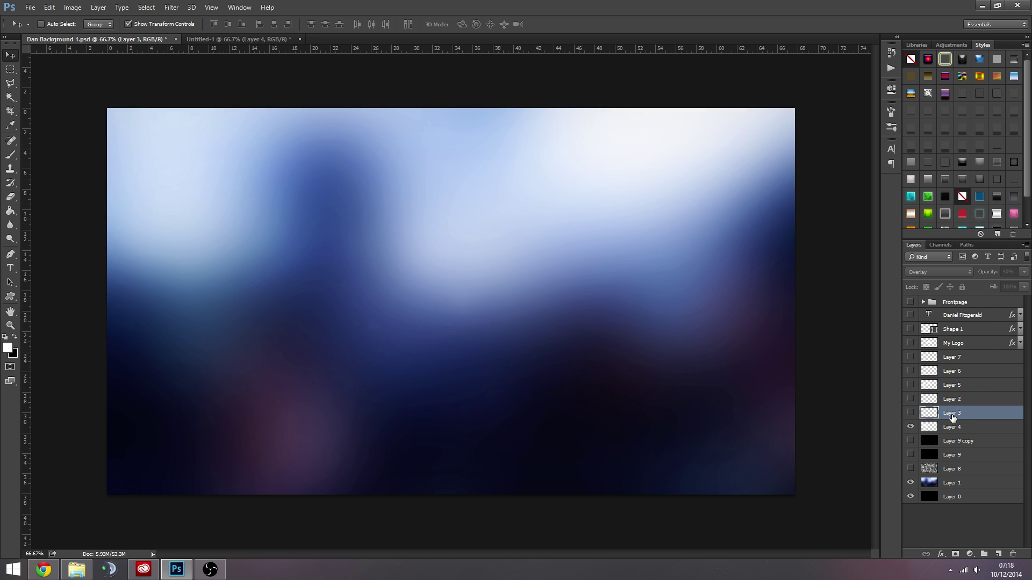
{"action": "left_click", "coordinate": [910, 412]}
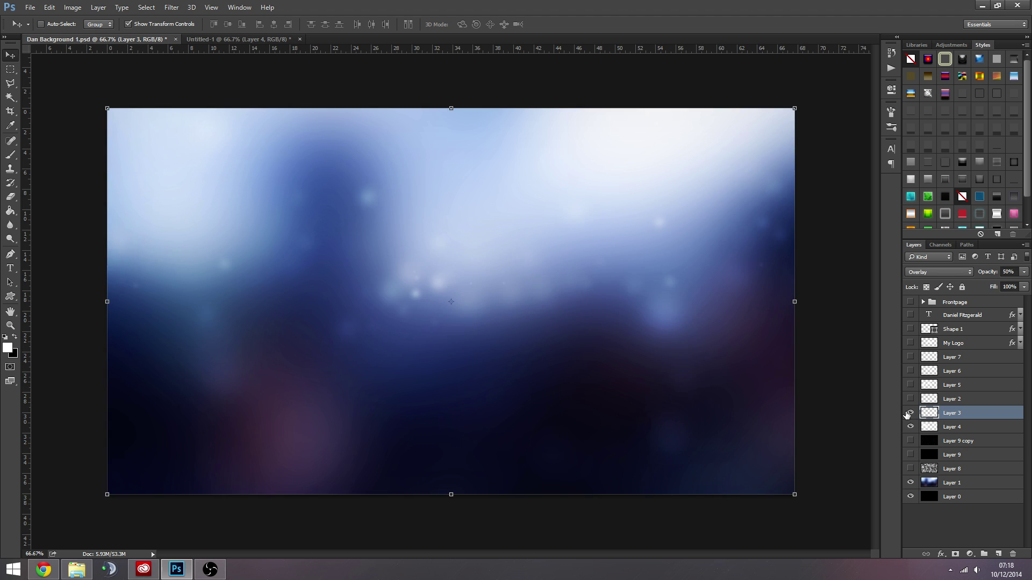
{"action": "left_click", "coordinate": [911, 399]}
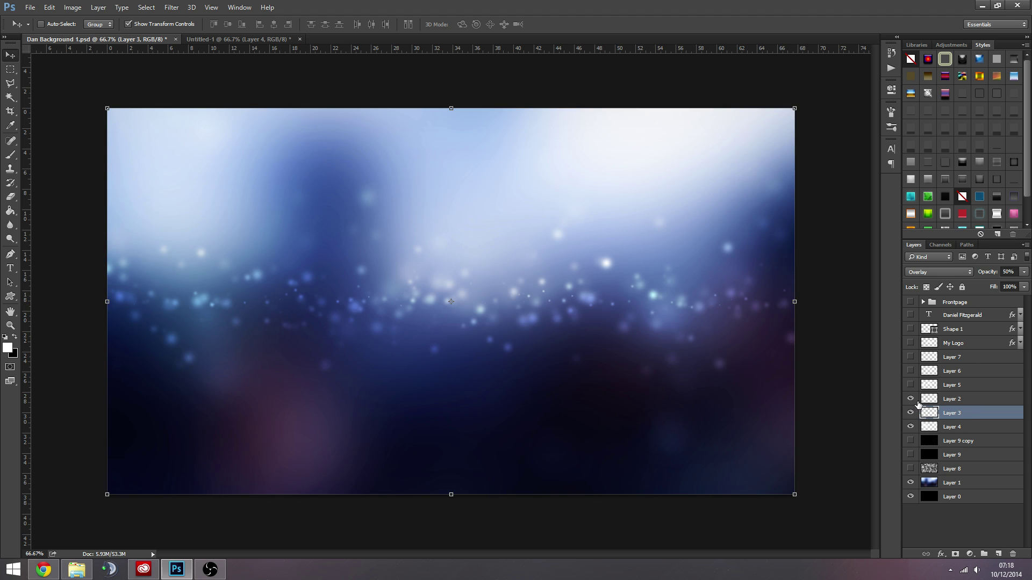
{"action": "left_click", "coordinate": [947, 402]}
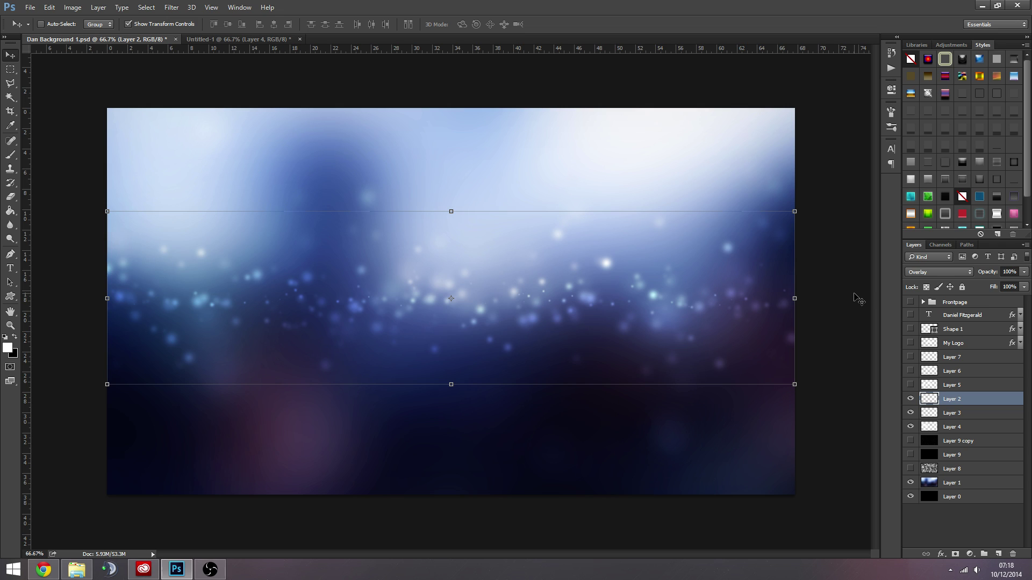
Step: Show the bokeh circles on Layers 5, 6 and 7
{"action": "left_click", "coordinate": [910, 386]}
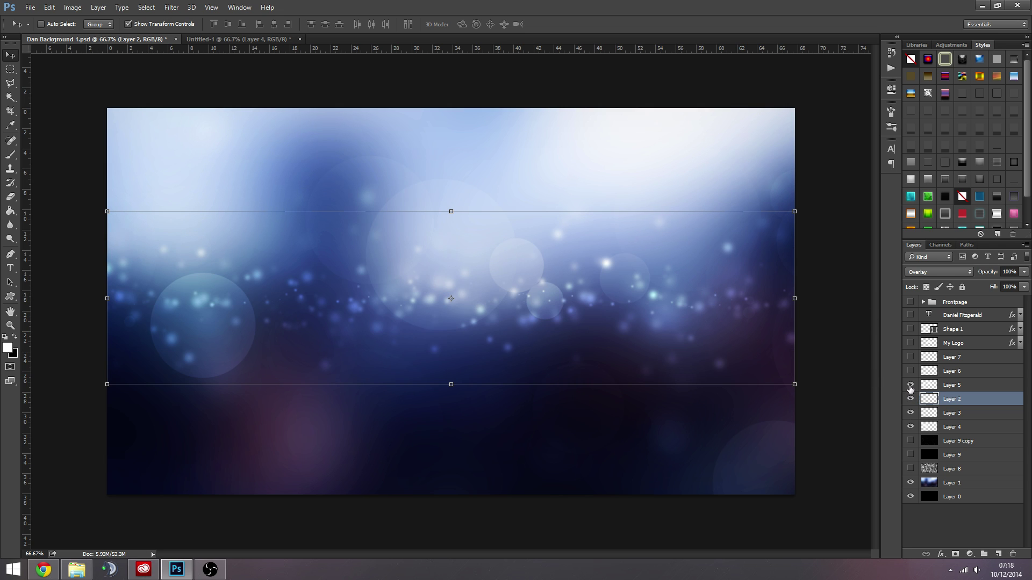
{"action": "left_click", "coordinate": [910, 360]}
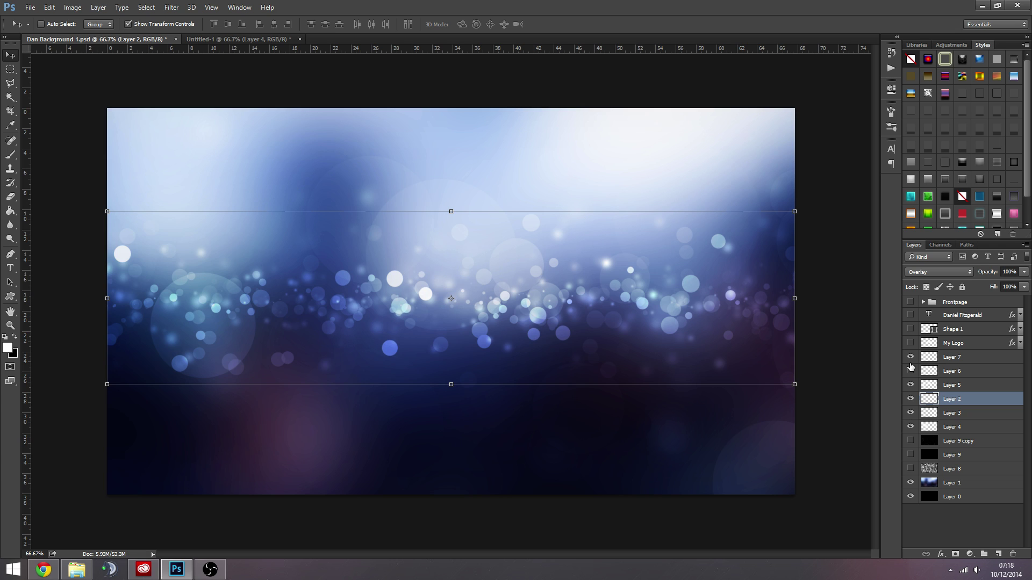
{"action": "left_click", "coordinate": [910, 357]}
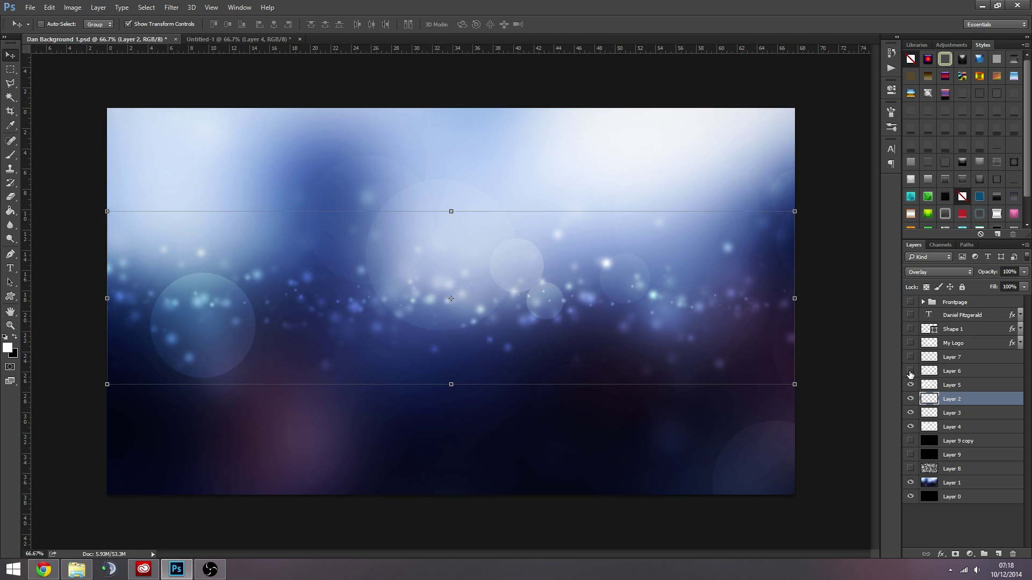
{"action": "left_click", "coordinate": [911, 372]}
{"action": "left_click", "coordinate": [942, 373]}
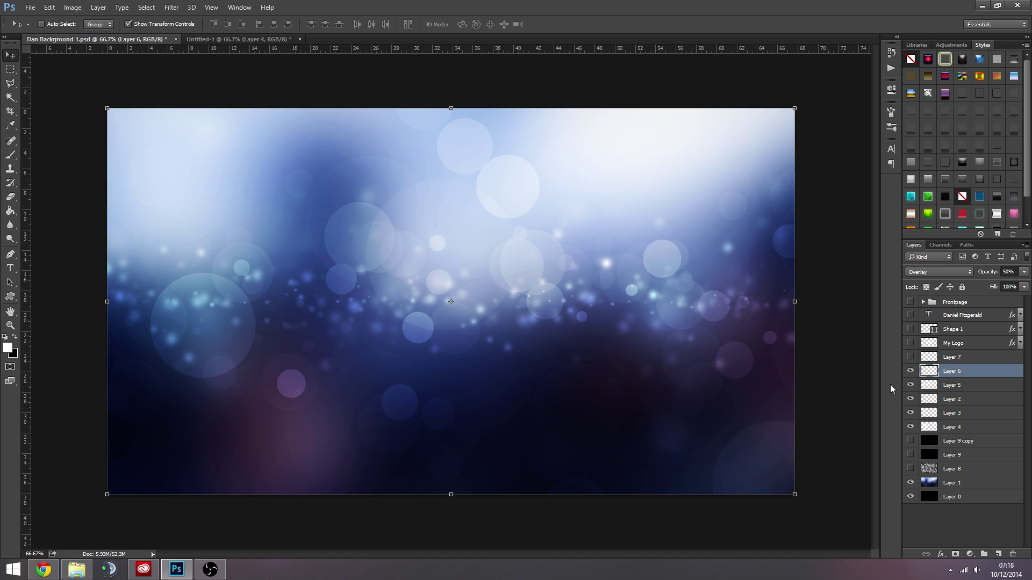
{"action": "left_click", "coordinate": [909, 357]}
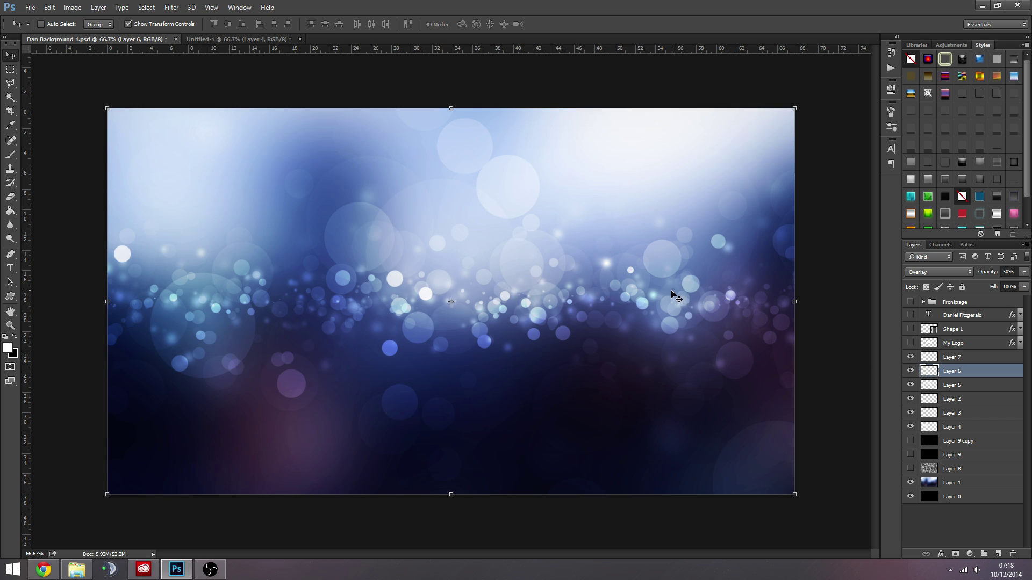
Step: Set opacity to 50% on Layer 7, 100% on Layer 5, 15% on Layer 2, 100% on Layer 4
{"action": "left_click", "coordinate": [967, 355]}
{"action": "left_click", "coordinate": [1006, 272]}
{"action": "type", "text": "50"}
{"action": "left_click", "coordinate": [967, 371]}
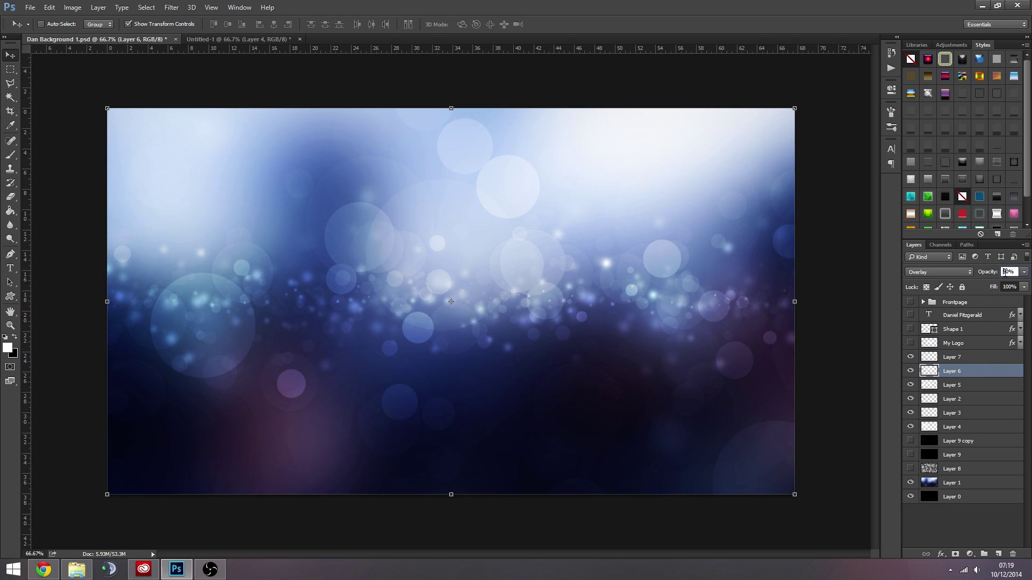
{"action": "left_click", "coordinate": [961, 385]}
{"action": "left_click", "coordinate": [1010, 272]}
{"action": "type", "text": "100"}
{"action": "left_click", "coordinate": [951, 400]}
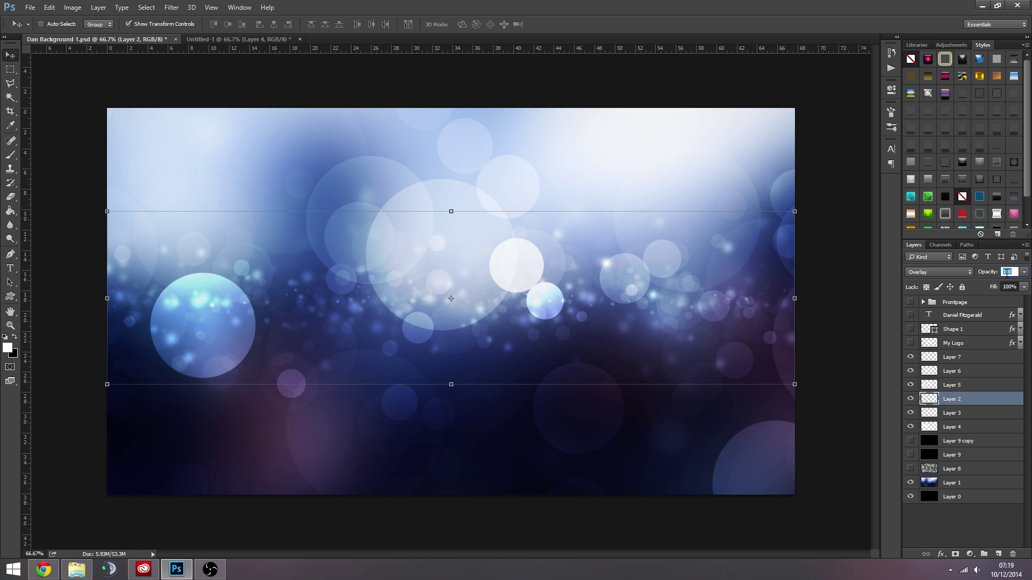
{"action": "type", "text": "15"}
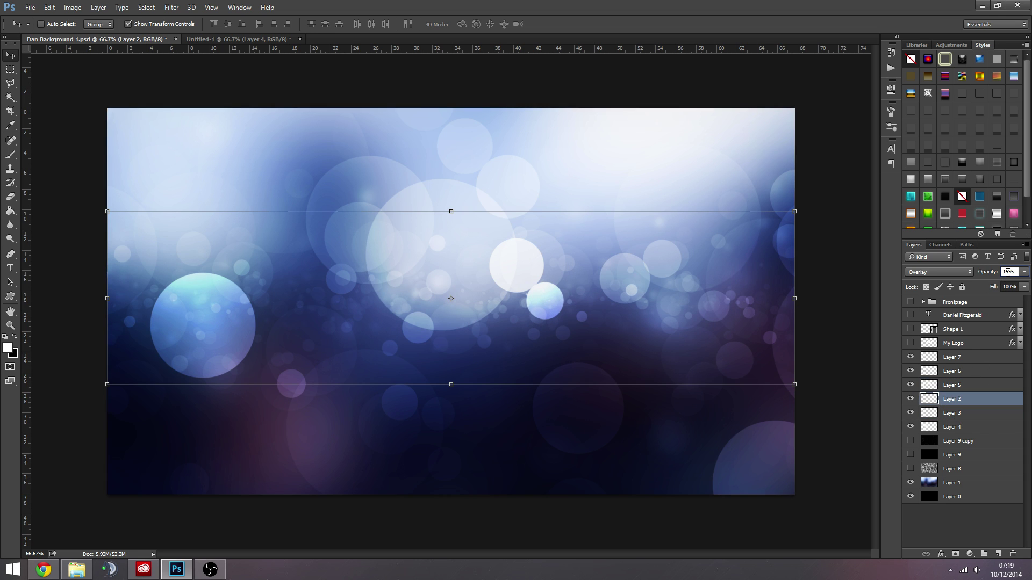
{"action": "left_click", "coordinate": [962, 414]}
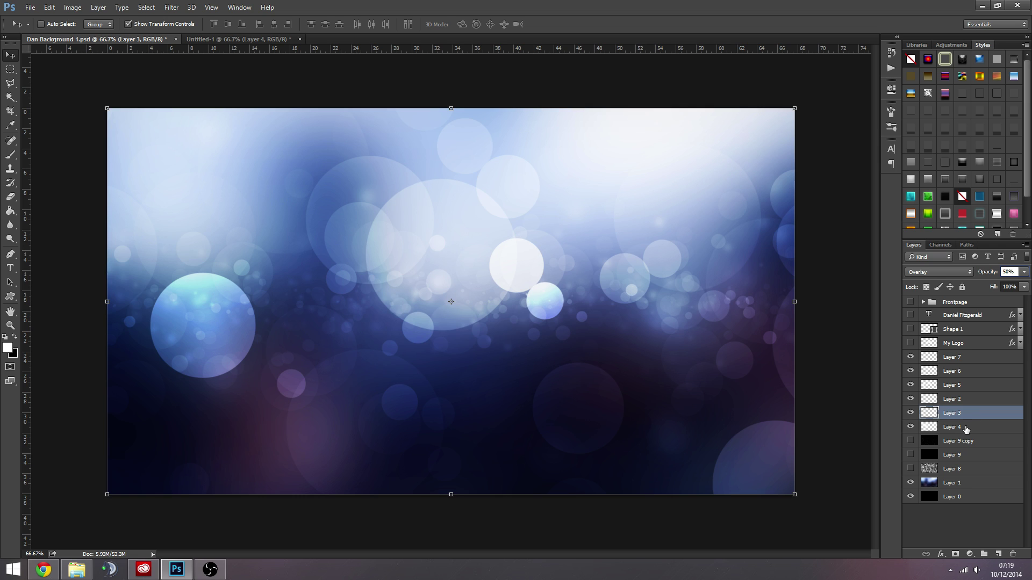
{"action": "left_click", "coordinate": [964, 427]}
{"action": "left_click", "coordinate": [1008, 272]}
{"action": "type", "text": "100"}
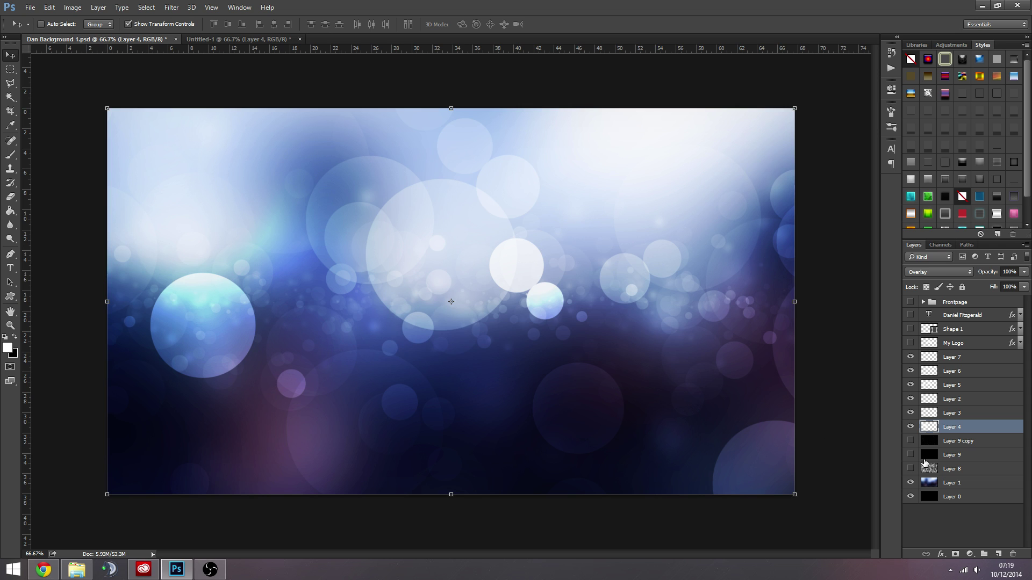
Step: Show the Layer 9 rain streaks, Layer 8, My Logo, Shape 1, name text and Frontpage overlay
{"action": "left_click", "coordinate": [910, 441]}
{"action": "left_click", "coordinate": [910, 454]}
{"action": "left_click", "coordinate": [911, 469]}
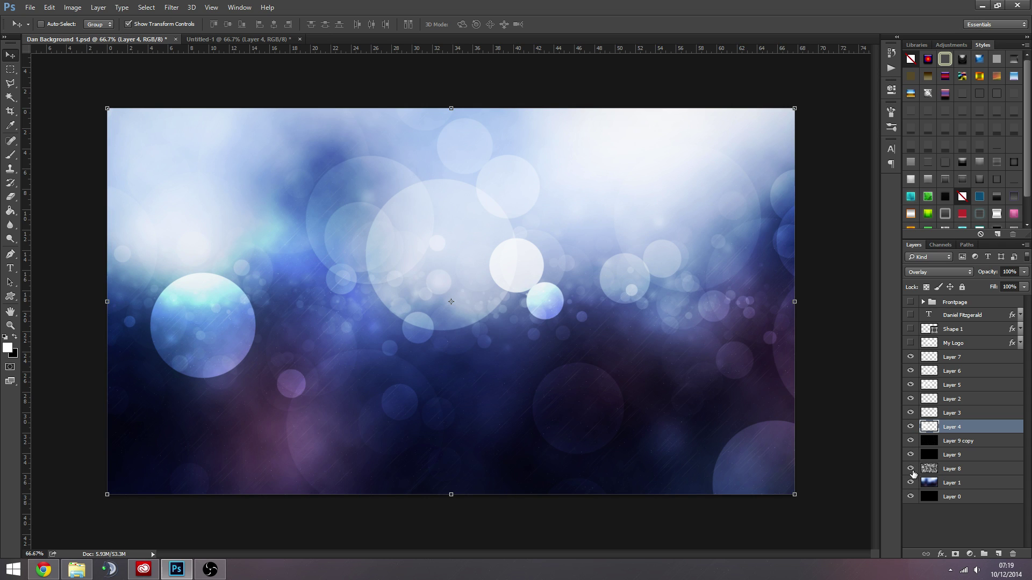
{"action": "left_click", "coordinate": [910, 342]}
{"action": "left_click", "coordinate": [910, 329]}
{"action": "left_click", "coordinate": [910, 315]}
{"action": "left_click", "coordinate": [911, 302]}
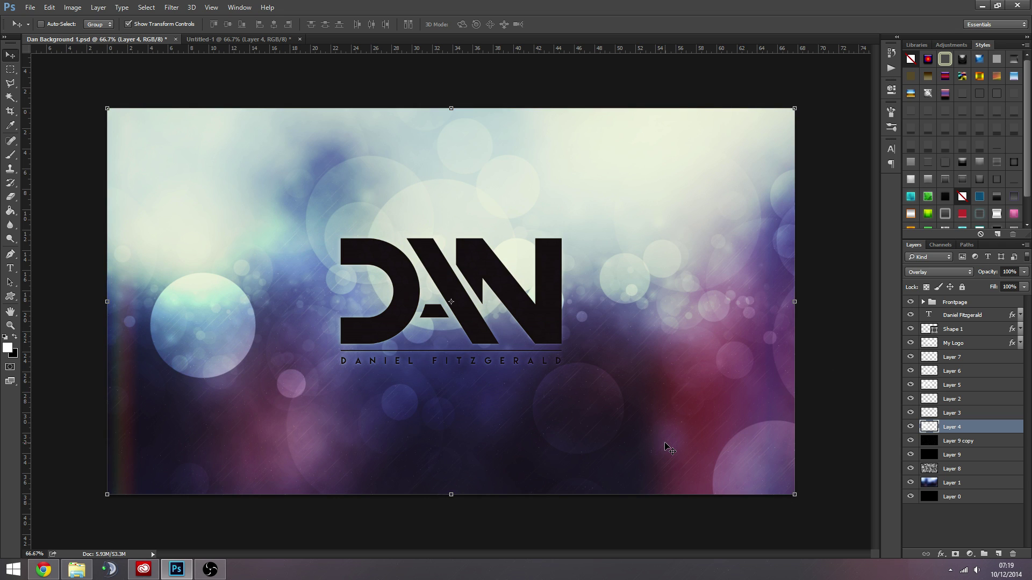
{"action": "left_click", "coordinate": [982, 5]}
{"action": "left_click", "coordinate": [975, 5]}
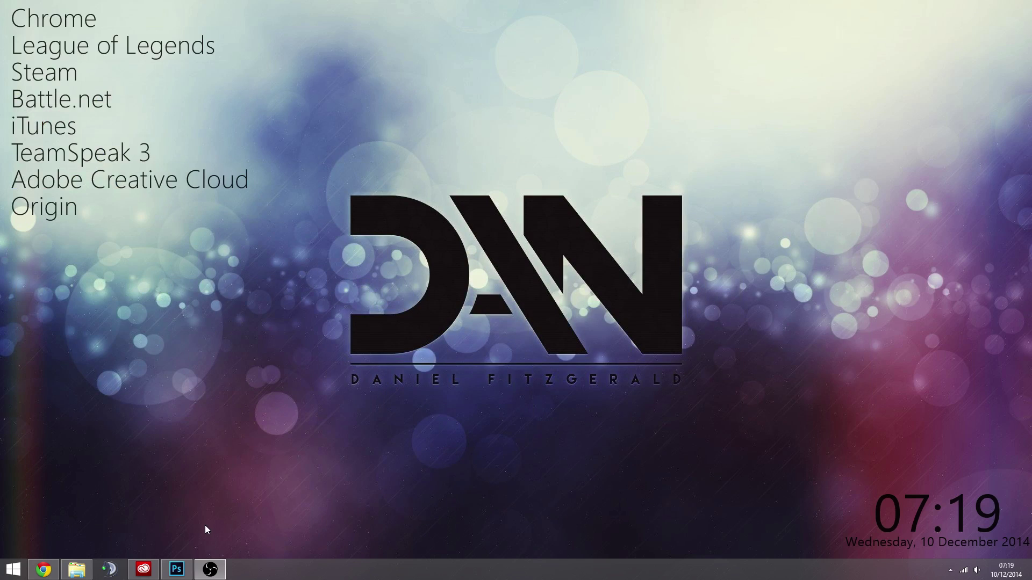
{"action": "left_click", "coordinate": [178, 571]}
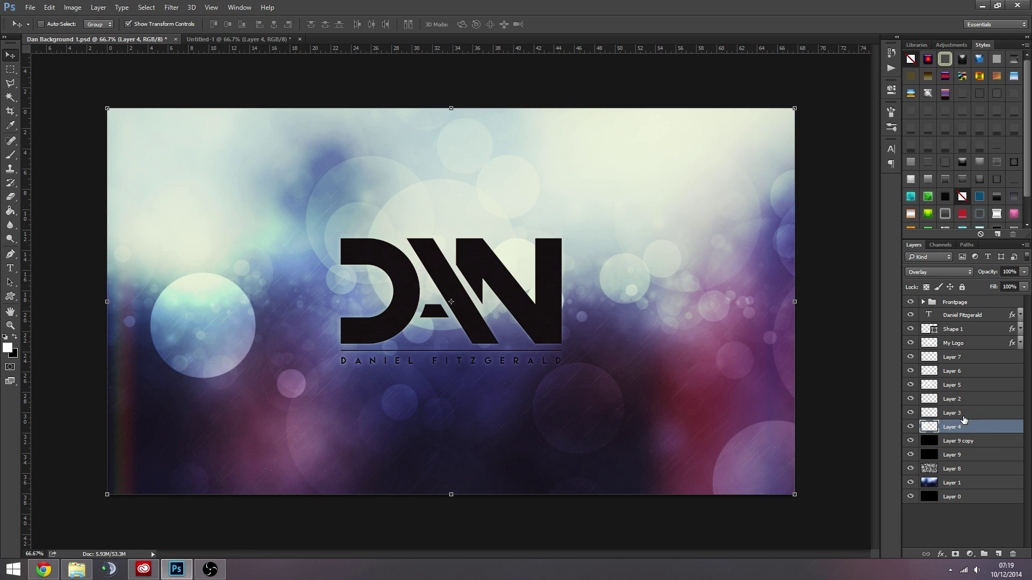
Step: Select Layer 7 in Dan Background 1.psd, then switch to the Untitled-1 document
{"action": "left_click", "coordinate": [956, 359]}
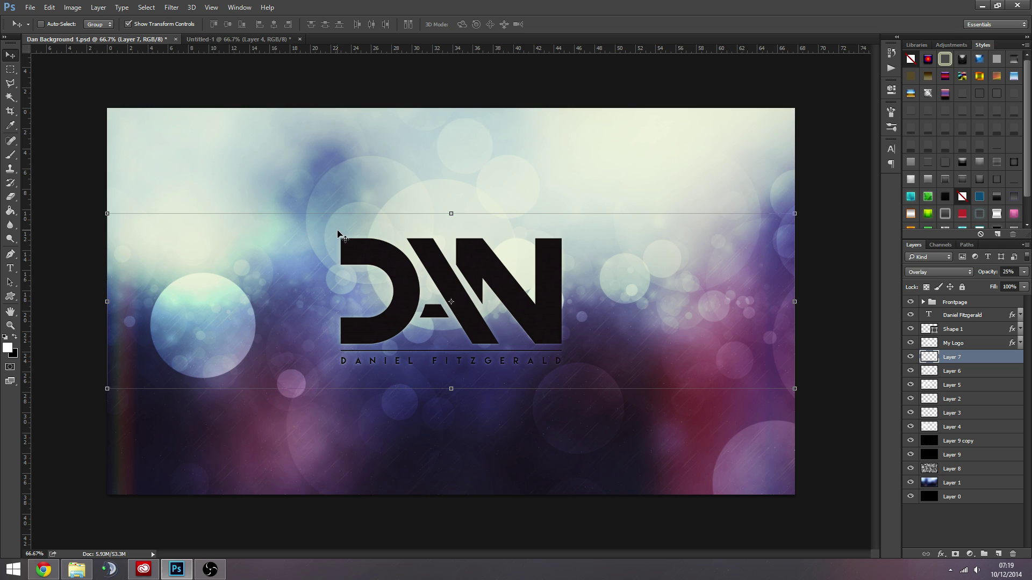
{"action": "left_click", "coordinate": [234, 39]}
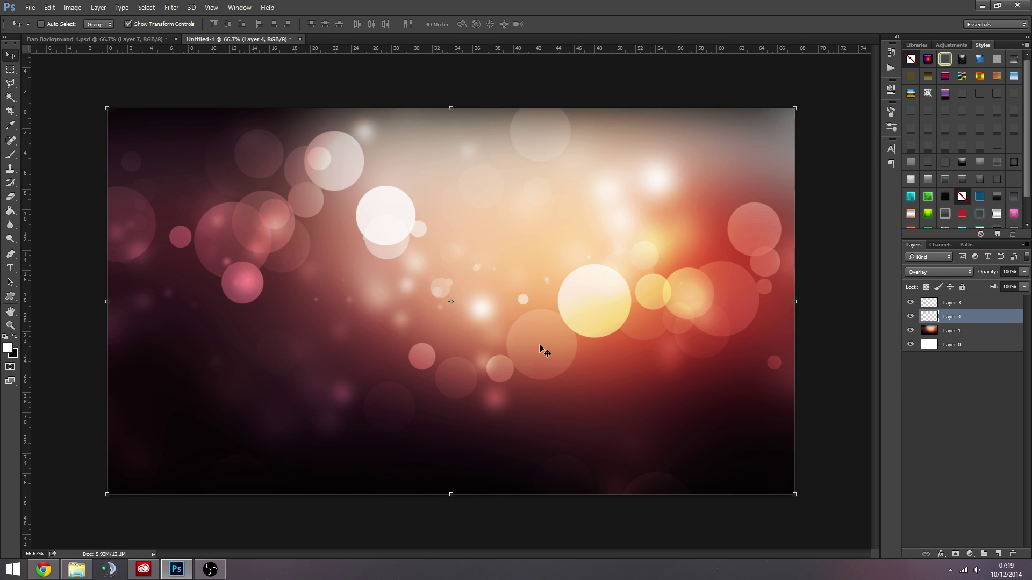
Step: Select the Brush tool and load the triangle brush tip from the presets
{"action": "left_click", "coordinate": [10, 154]}
{"action": "right_click", "coordinate": [307, 138]}
{"action": "scroll", "coordinate": [946, 350], "scroll_direction": "down", "scroll_amount": 4}
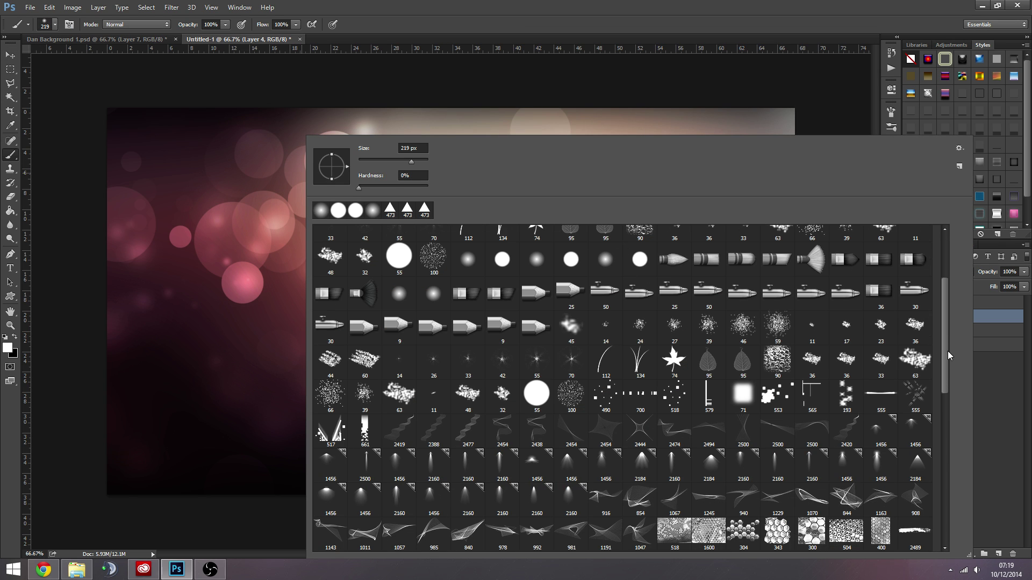
{"action": "left_click_drag", "start_coordinate": [947, 351], "coordinate": [943, 539]}
{"action": "left_click", "coordinate": [571, 532]}
{"action": "left_click", "coordinate": [985, 408]}
Step: Add a new empty Layer 5 above Layer 3 and undo a test triangle stroke
{"action": "left_click", "coordinate": [952, 302]}
{"action": "left_click", "coordinate": [996, 558]}
{"action": "mouse_move", "coordinate": [699, 280]}
{"action": "left_mouse_down"}
{"action": "mouse_move", "coordinate": [507, 288]}
{"action": "mouse_move", "coordinate": [295, 315]}
{"action": "left_mouse_up"}
{"action": "key", "text": "ctrl+z"}
Step: Turn on Transfer for the triangle brush, keeping size jitter control Off
{"action": "left_click", "coordinate": [892, 112]}
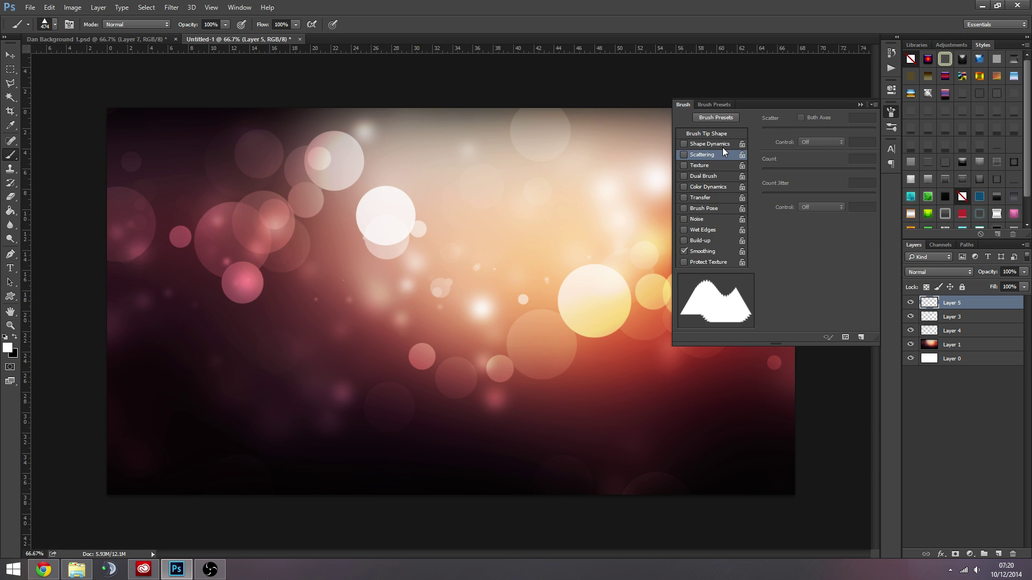
{"action": "left_click", "coordinate": [698, 198]}
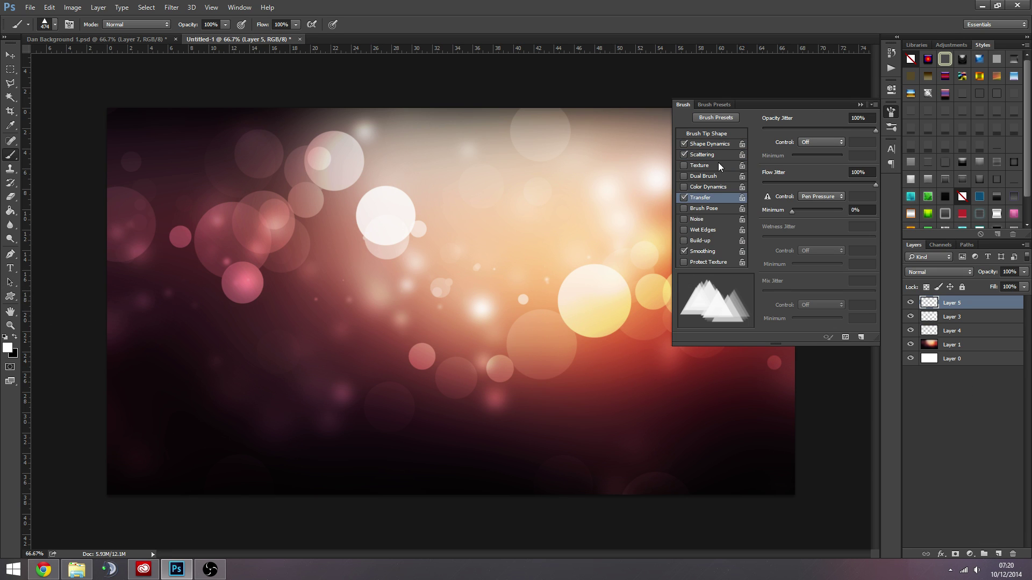
{"action": "left_click", "coordinate": [709, 143]}
{"action": "left_click", "coordinate": [827, 142]}
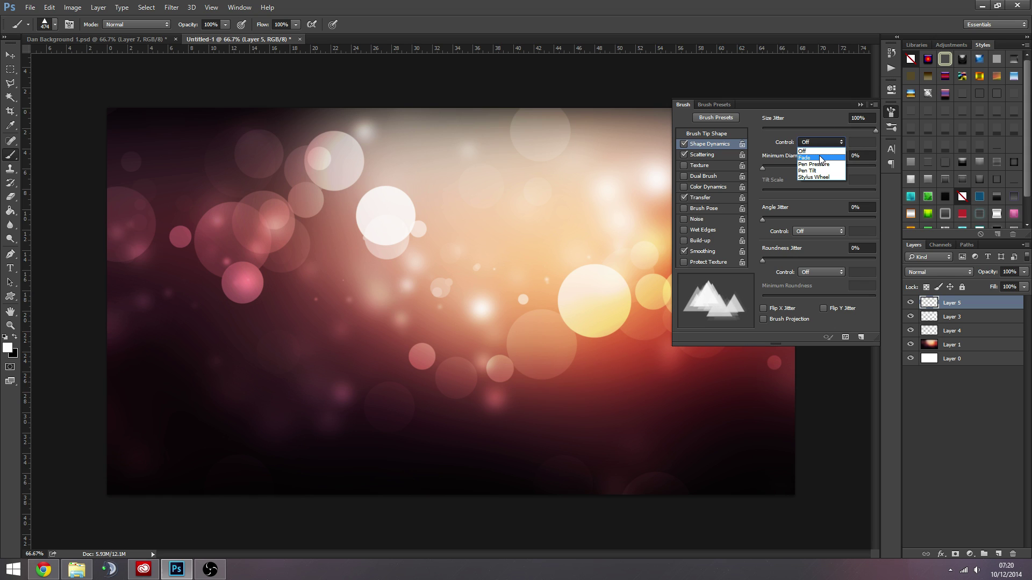
{"action": "left_click", "coordinate": [811, 150]}
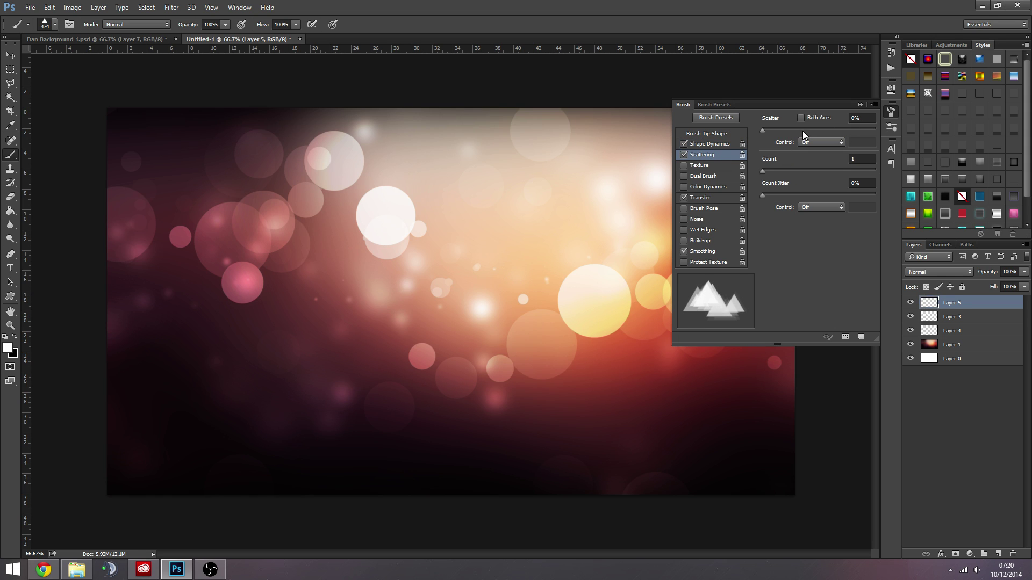
{"action": "left_click", "coordinate": [714, 197]}
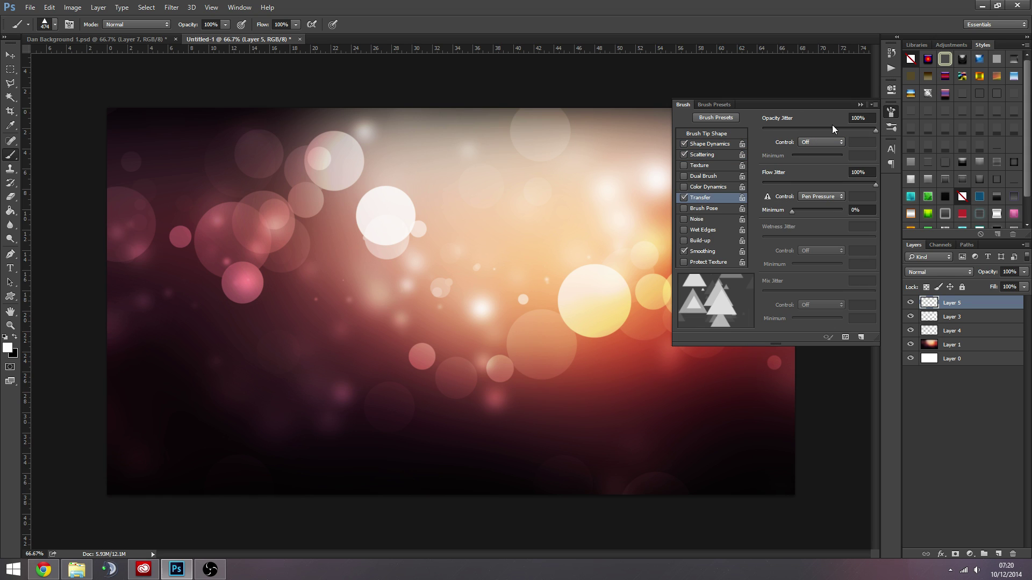
{"action": "left_click", "coordinate": [860, 105]}
Step: Paint white triangles and try Overlay, then undo both and review the Scattering settings
{"action": "mouse_move", "coordinate": [663, 253]}
{"action": "left_mouse_down"}
{"action": "mouse_move", "coordinate": [92, 392]}
{"action": "mouse_move", "coordinate": [139, 387]}
{"action": "left_mouse_up"}
{"action": "left_click", "coordinate": [912, 272]}
{"action": "left_click", "coordinate": [920, 383]}
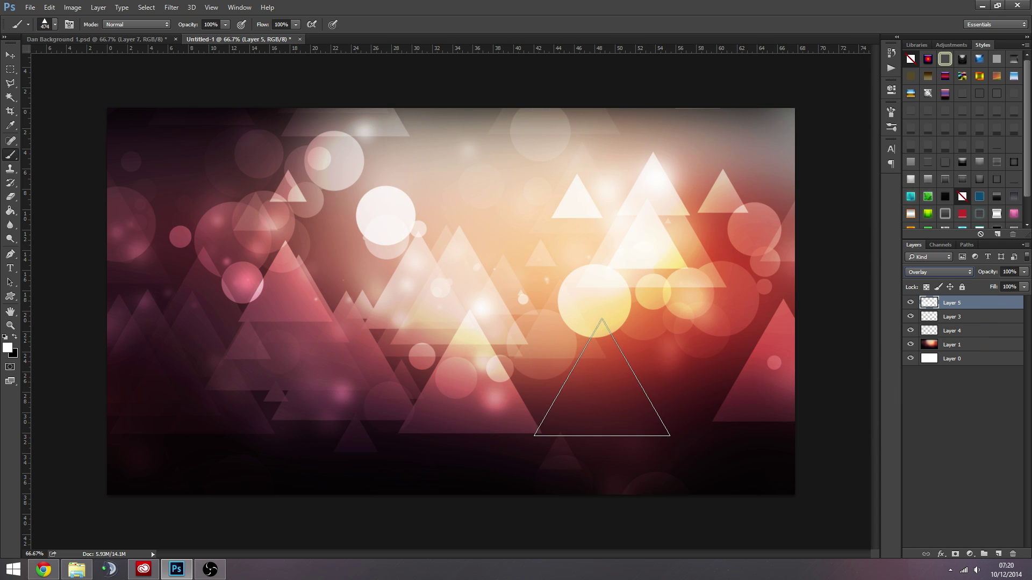
{"action": "key", "text": "ctrl+z"}
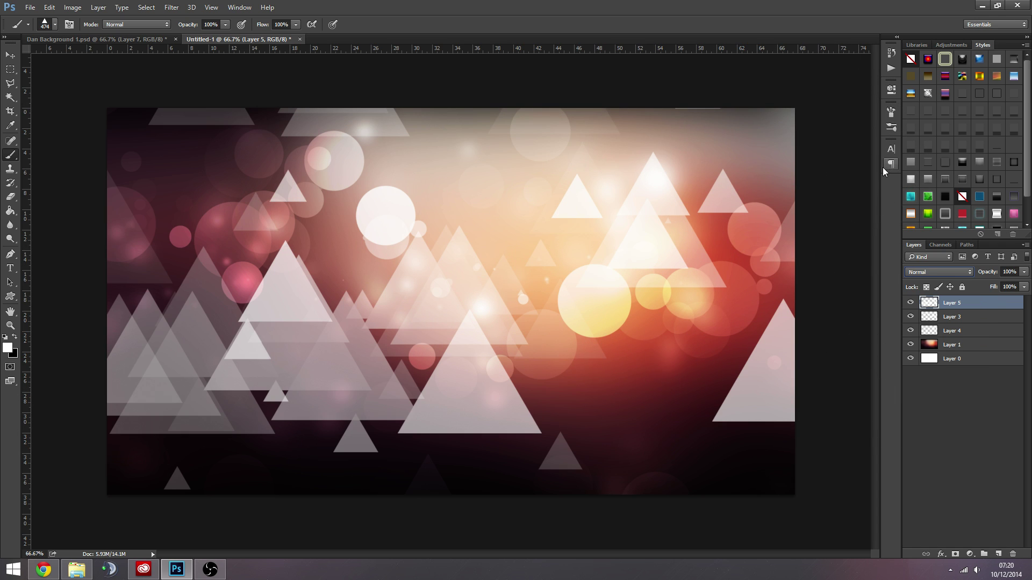
{"action": "left_click", "coordinate": [891, 111]}
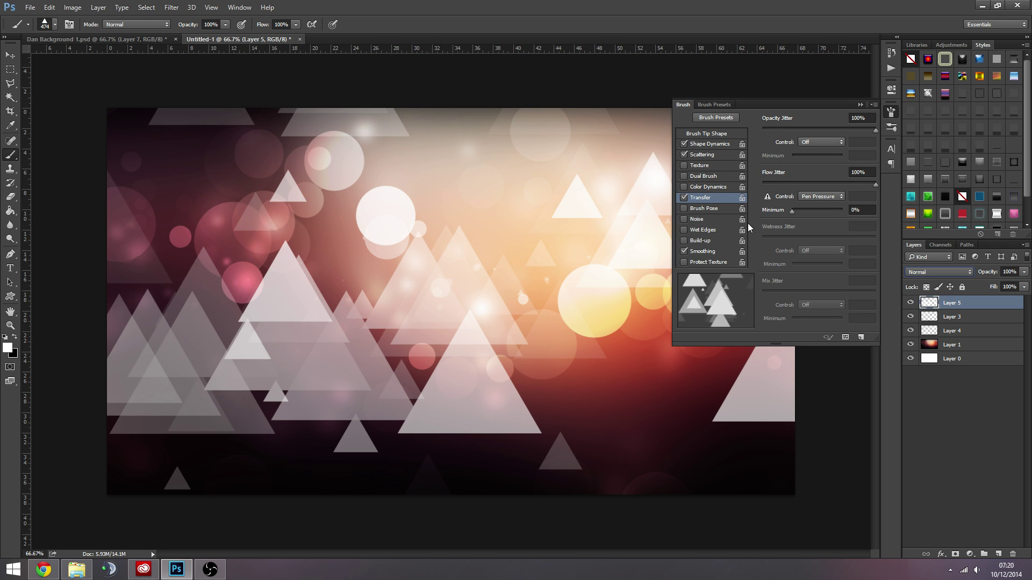
{"action": "key", "text": "ctrl+alt+z"}
{"action": "left_click", "coordinate": [708, 155]}
Step: Give the triangle brush full angle jitter so each triangle rotates randomly
{"action": "left_click", "coordinate": [709, 197]}
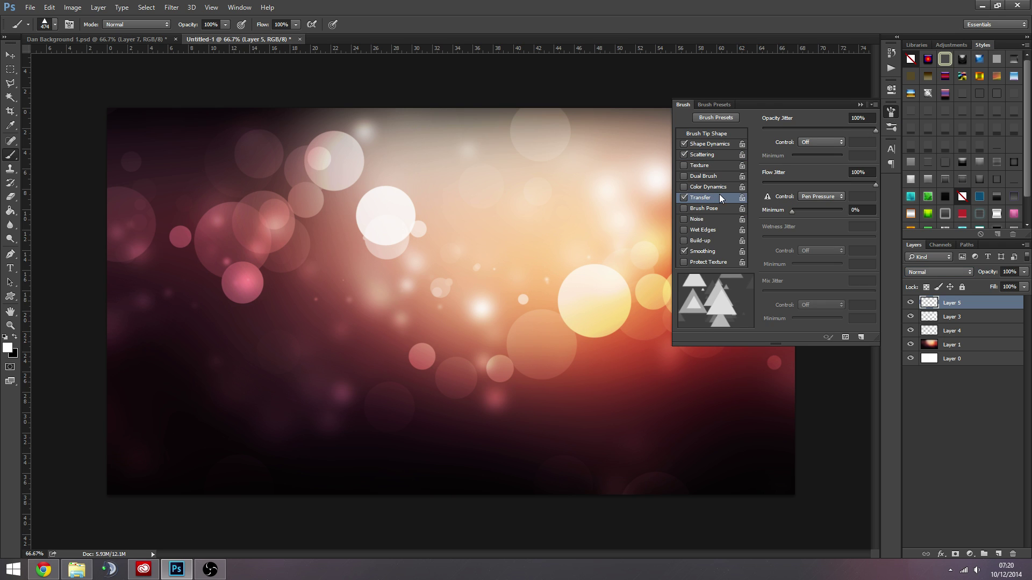
{"action": "left_click", "coordinate": [716, 145]}
{"action": "left_click_drag", "start_coordinate": [765, 221], "coordinate": [888, 223]}
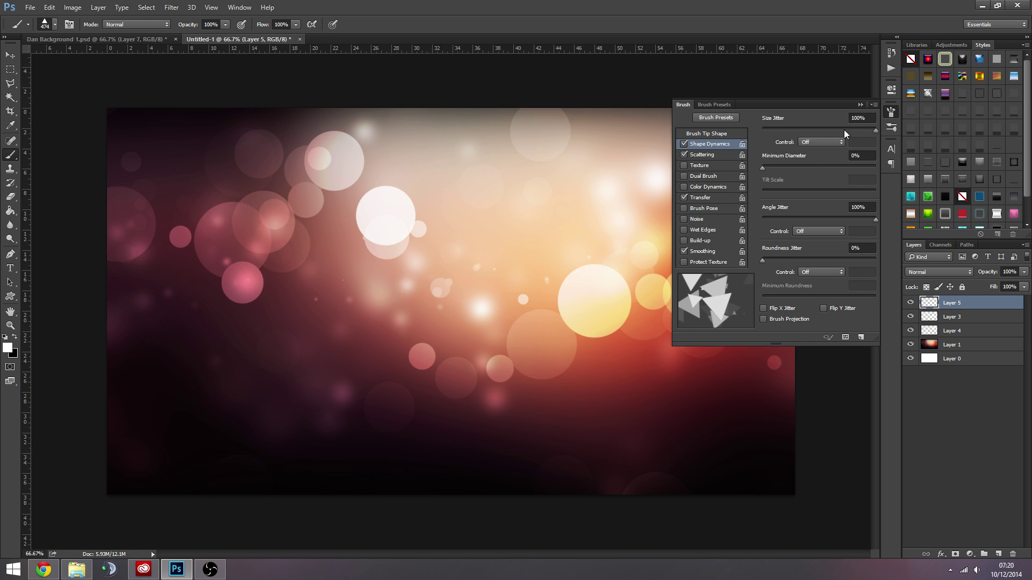
{"action": "left_click", "coordinate": [860, 104]}
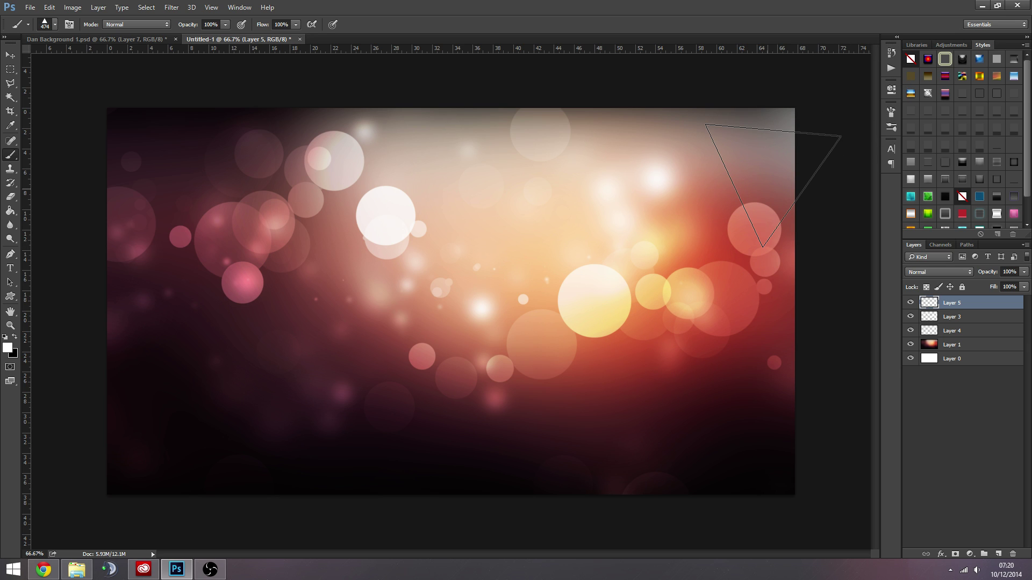
Step: Paint scattered white triangles across the image on Layer 5 and set its blend mode to Overlay
{"action": "mouse_move", "coordinate": [773, 186]}
{"action": "left_mouse_down"}
{"action": "mouse_move", "coordinate": [475, 278]}
{"action": "mouse_move", "coordinate": [80, 380]}
{"action": "left_mouse_up"}
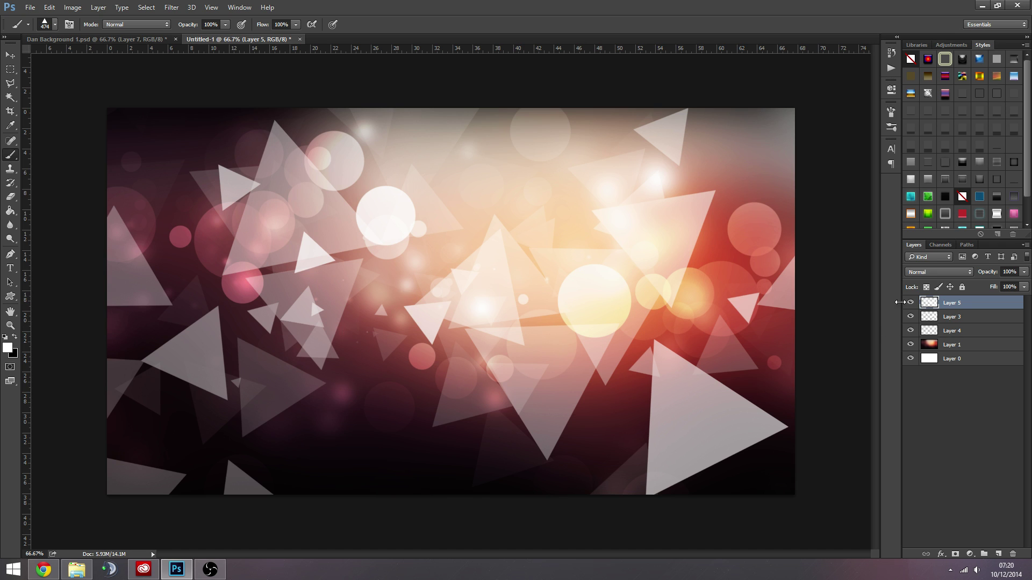
{"action": "left_click", "coordinate": [938, 272]}
{"action": "left_click", "coordinate": [922, 383]}
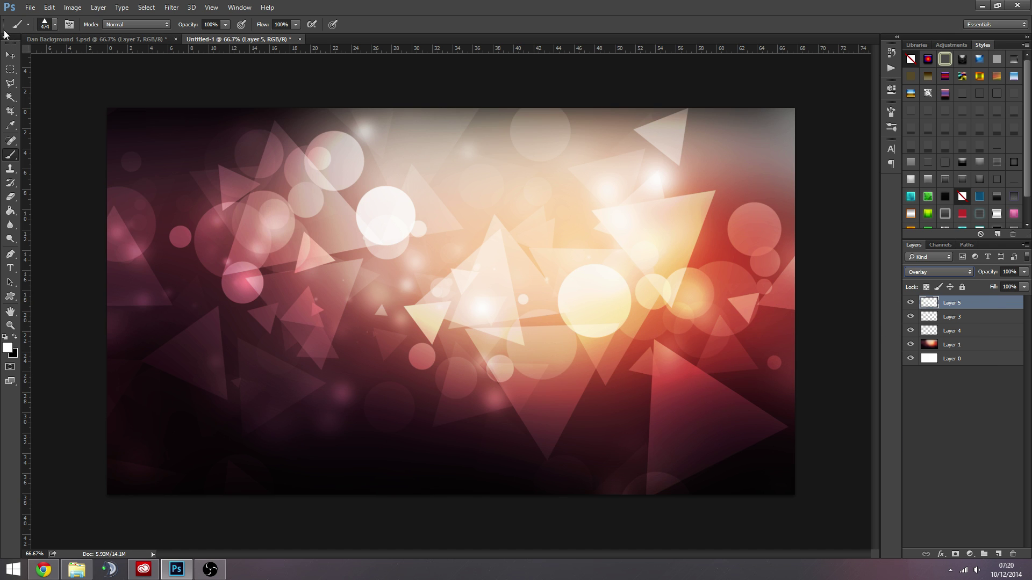
Step: Create a new document 500 px wide and 500 px high
{"action": "left_click", "coordinate": [30, 8]}
{"action": "left_click", "coordinate": [39, 20]}
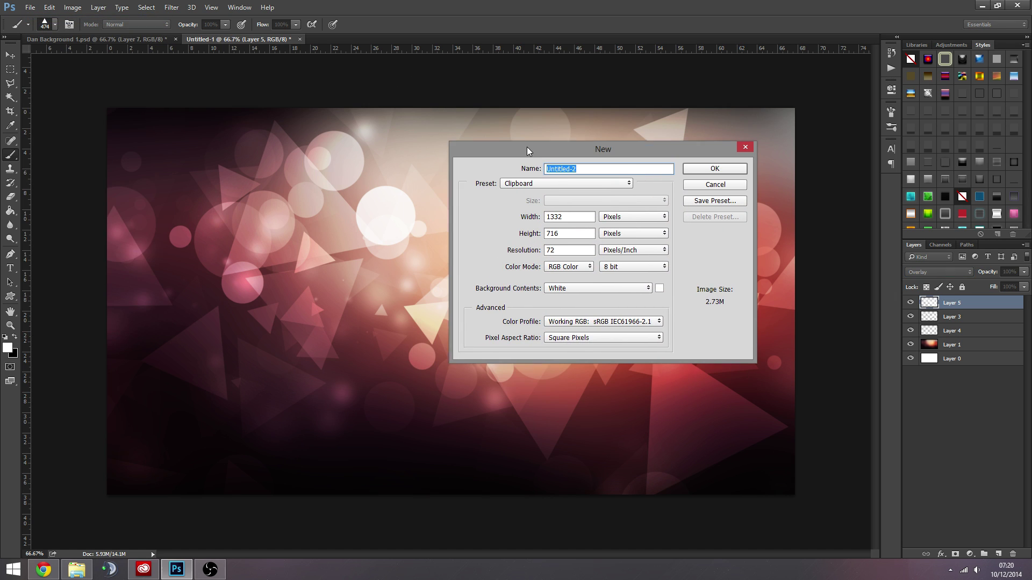
{"action": "key", "text": "Tab"}
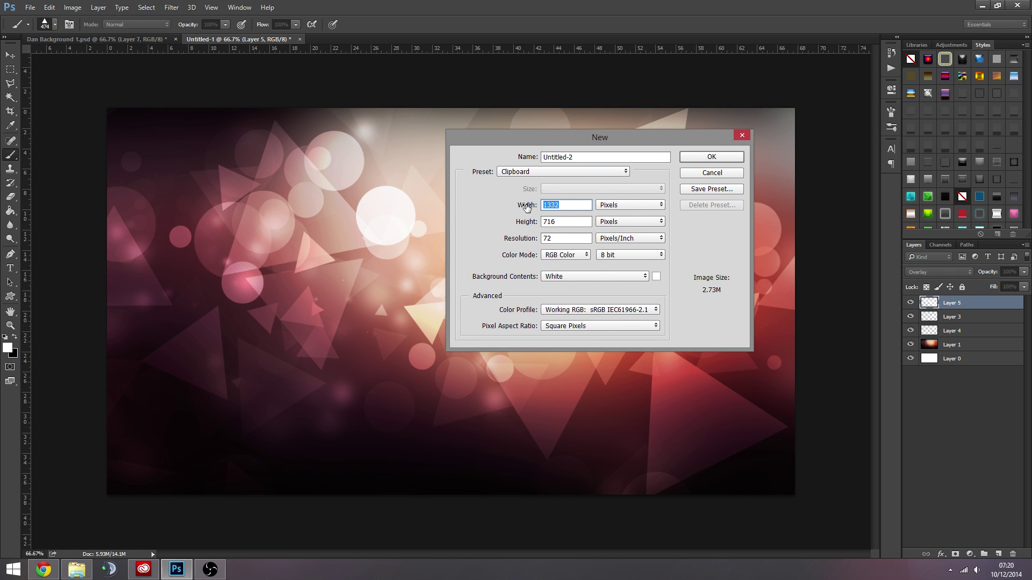
{"action": "type", "text": "500"}
{"action": "key", "text": "Tab"}
{"action": "type", "text": "500"}
{"action": "key", "text": "Return"}
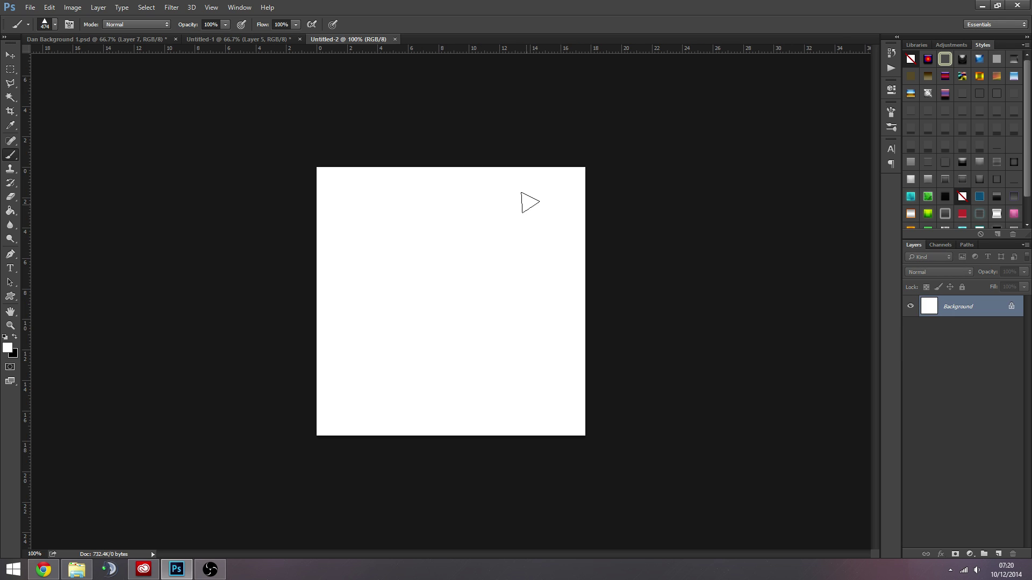
Step: Convert the Background to Layer 0, add an empty Layer 1, then delete Layer 0
{"action": "double_click", "coordinate": [948, 309]}
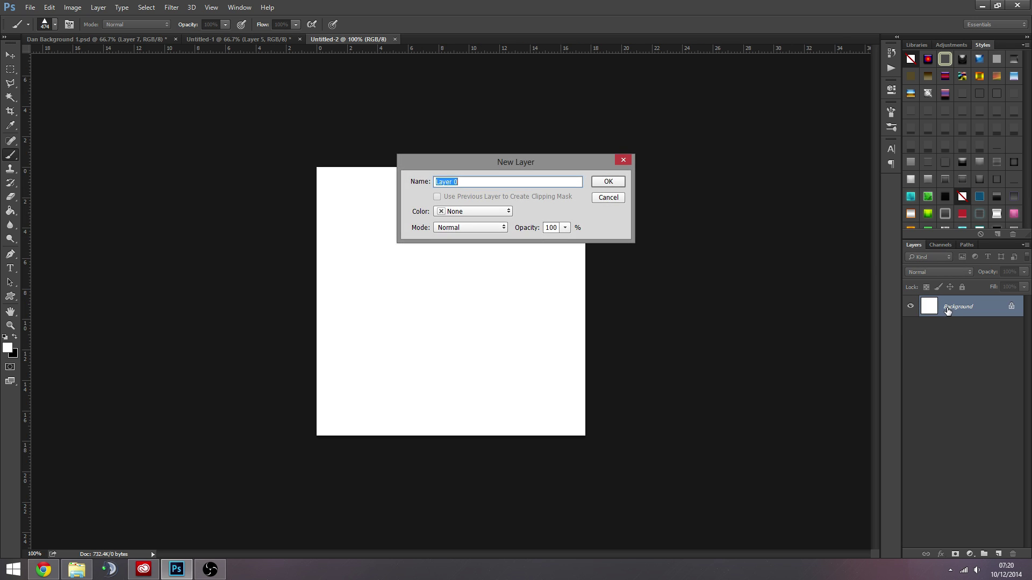
{"action": "key", "text": "Return"}
{"action": "left_click", "coordinate": [30, 7]}
{"action": "left_click", "coordinate": [37, 15]}
{"action": "left_click_drag", "start_coordinate": [570, 141], "coordinate": [469, 147]}
{"action": "left_click_drag", "start_coordinate": [533, 145], "coordinate": [686, 171]}
{"action": "left_click", "coordinate": [754, 205]}
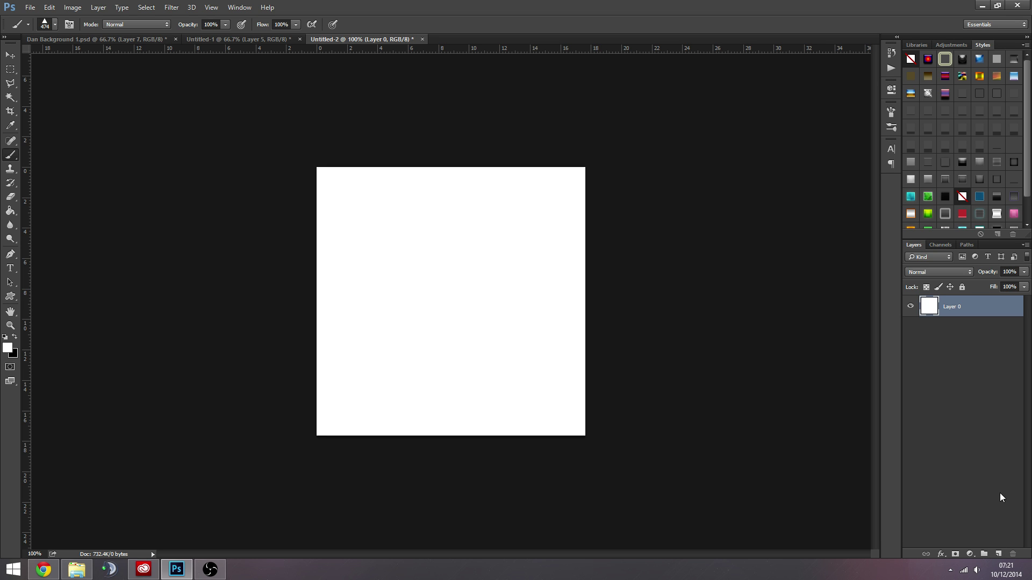
{"action": "left_click", "coordinate": [998, 553]}
{"action": "left_click", "coordinate": [956, 333]}
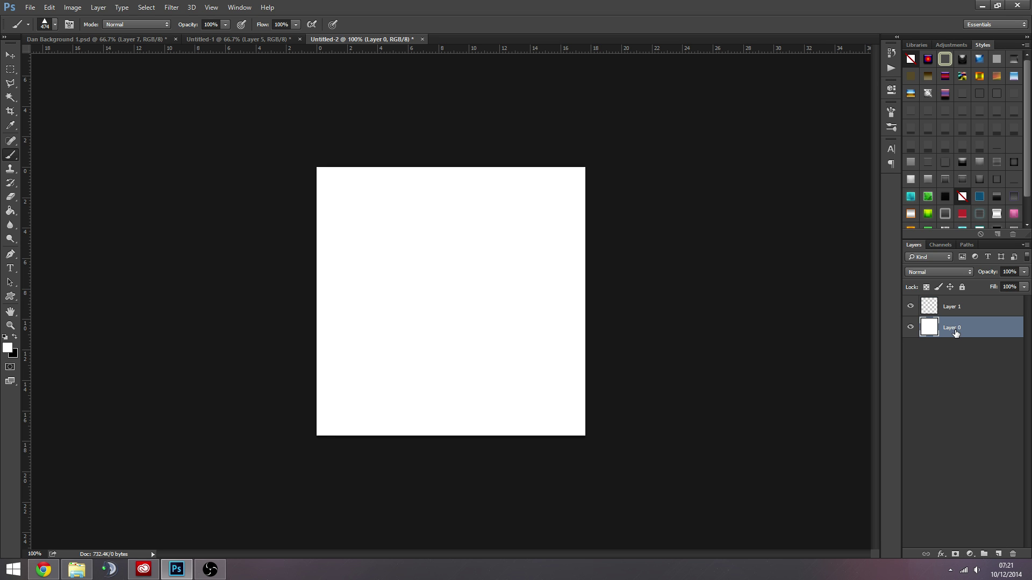
{"action": "key", "text": "Delete"}
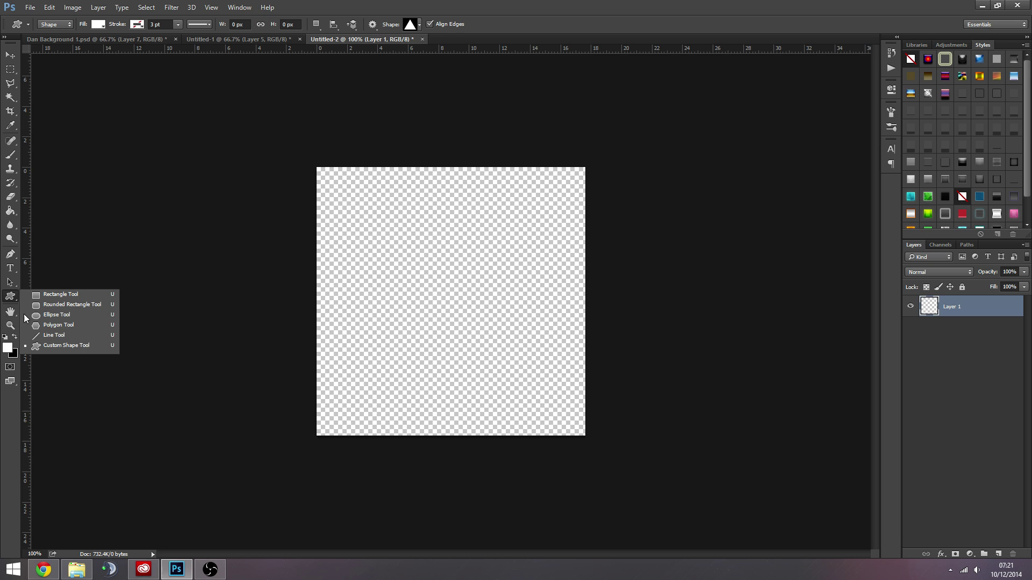
Step: Draw a large filled triangle with the Custom Shape Tool on the canvas
{"action": "left_click", "coordinate": [63, 345]}
{"action": "right_click", "coordinate": [376, 229]}
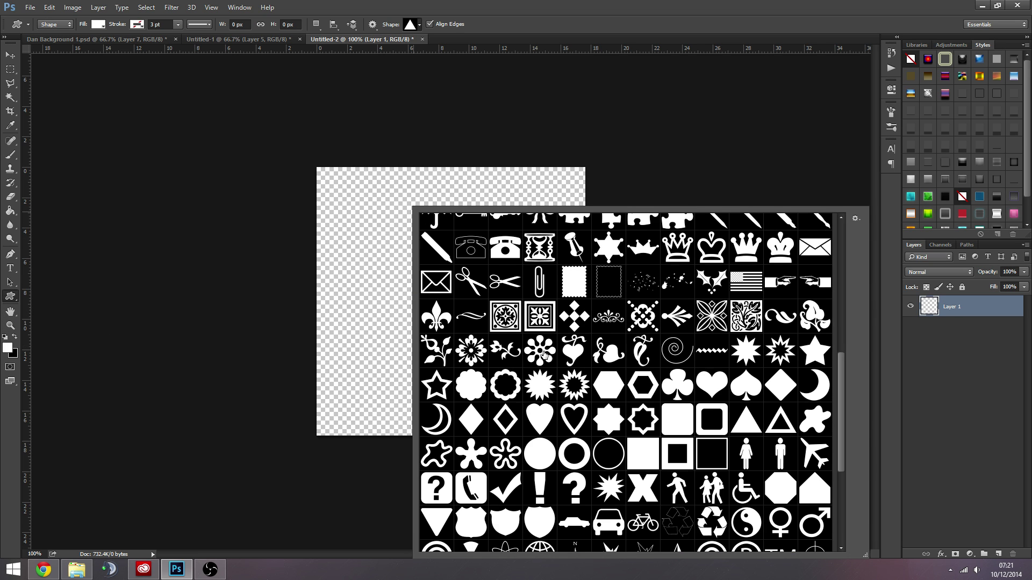
{"action": "scroll", "coordinate": [560, 360], "scroll_direction": "down", "scroll_amount": 3}
{"action": "left_click", "coordinate": [318, 203]}
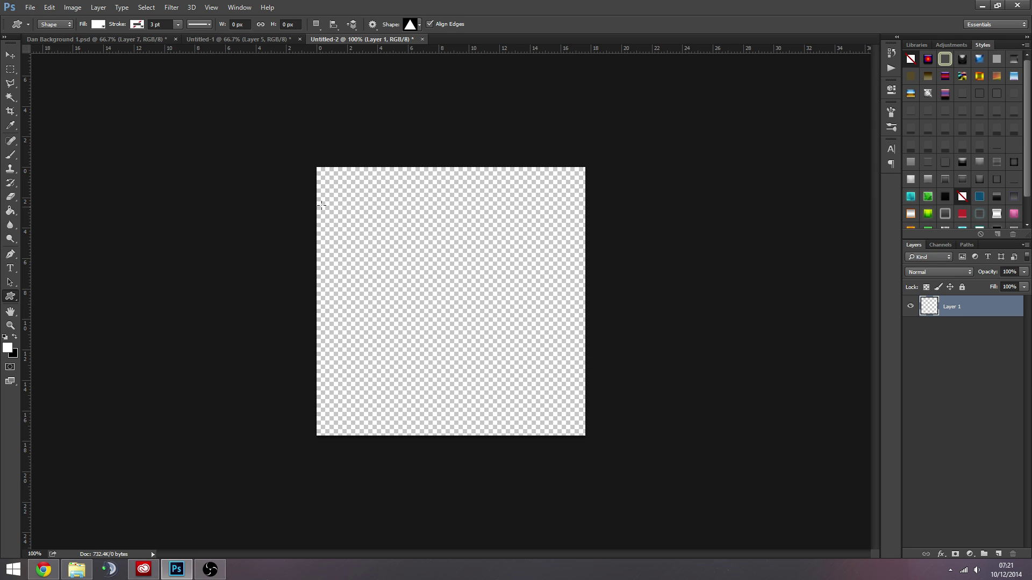
{"action": "left_click_drag", "start_coordinate": [329, 172], "coordinate": [575, 438]}
Step: Centre the triangle horizontally and vertically on the canvas and select all
{"action": "left_click", "coordinate": [10, 55]}
{"action": "left_click", "coordinate": [228, 23]}
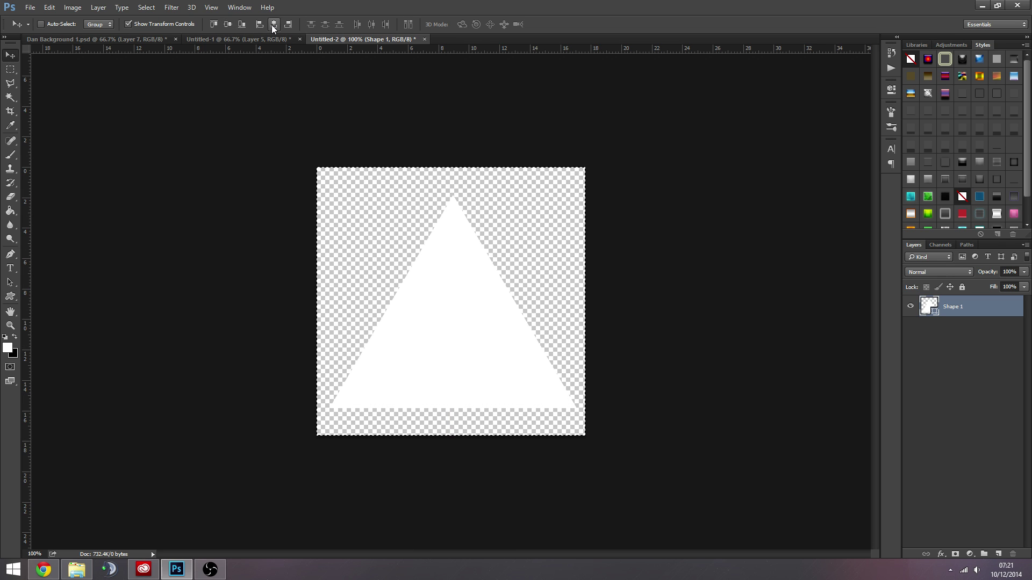
{"action": "left_click", "coordinate": [274, 23]}
{"action": "key", "text": "ctrl+a"}
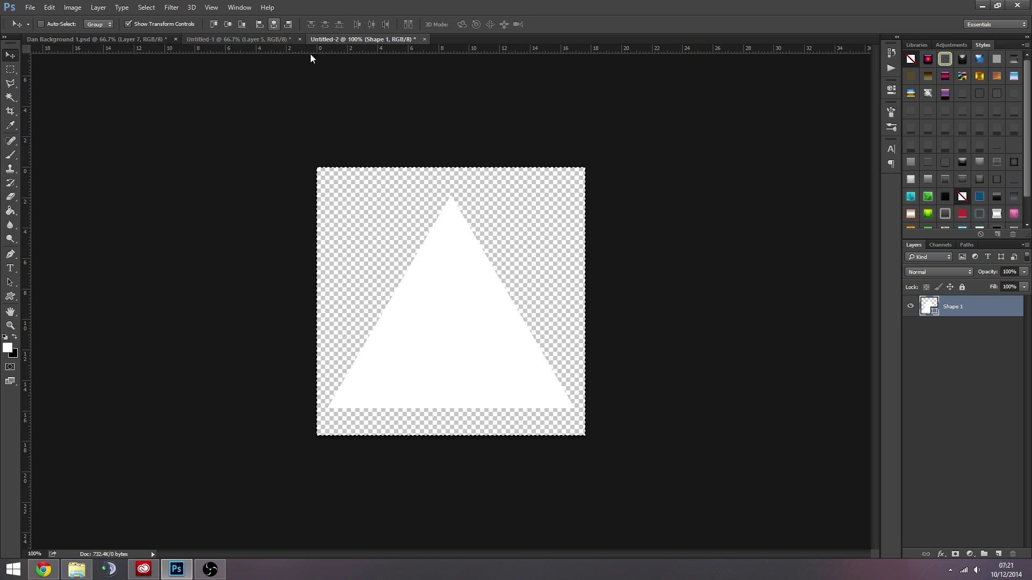
Step: Change the Shape 1 triangle's fill colour to black (000000)
{"action": "left_click", "coordinate": [933, 388]}
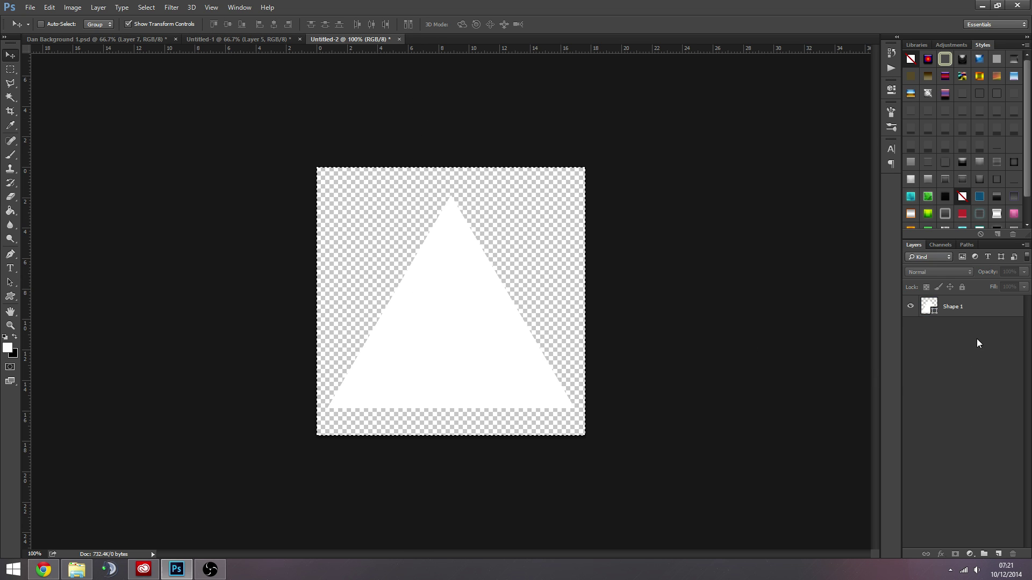
{"action": "left_click", "coordinate": [964, 312]}
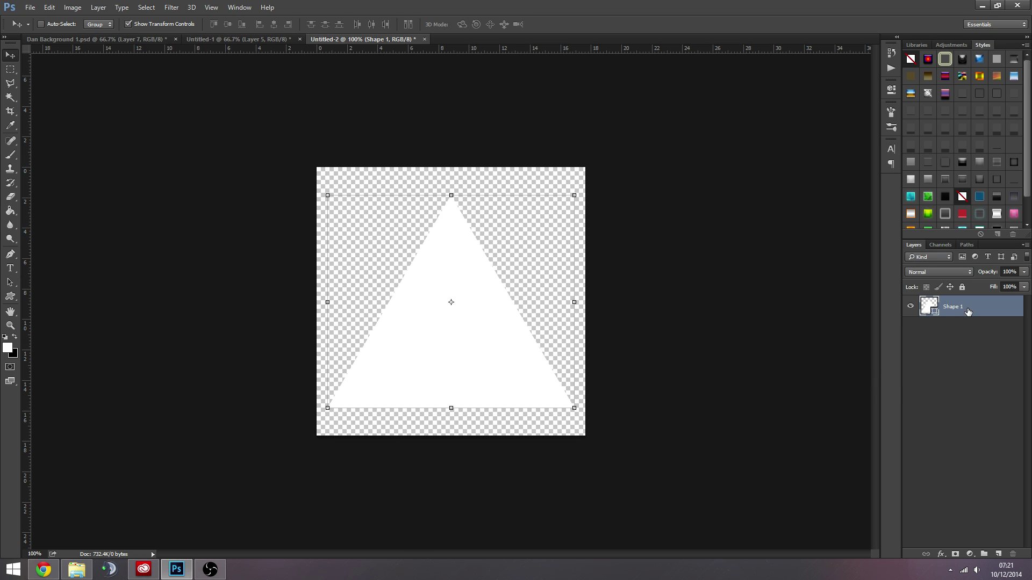
{"action": "double_click", "coordinate": [928, 305]}
{"action": "type", "text": "000000"}
{"action": "key", "text": "Return"}
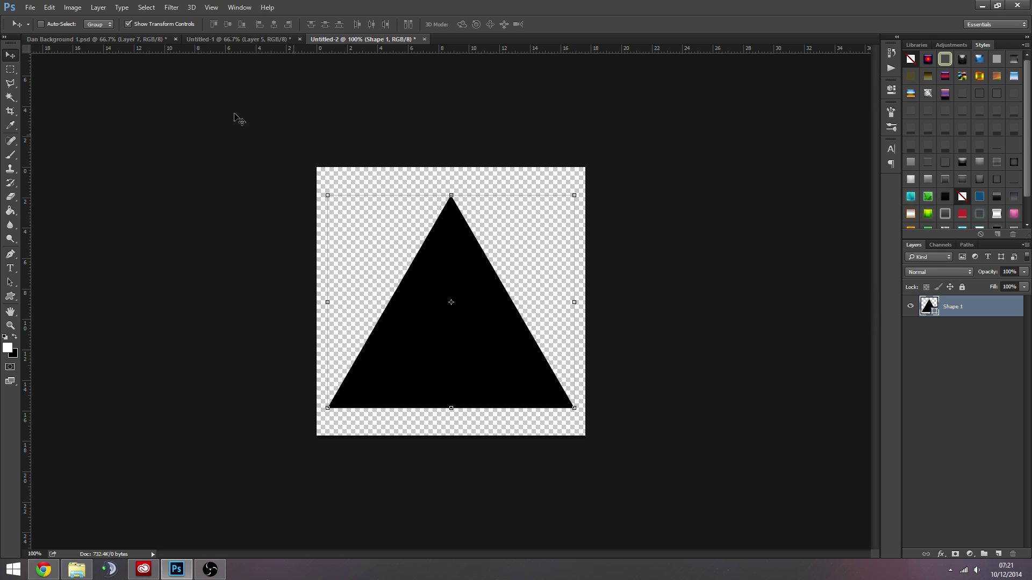
{"action": "left_click", "coordinate": [930, 326]}
{"action": "left_click", "coordinate": [954, 314]}
Step: Save the triangle as a pattern and a brush preset, then return to Untitled-1
{"action": "left_click", "coordinate": [49, 7]}
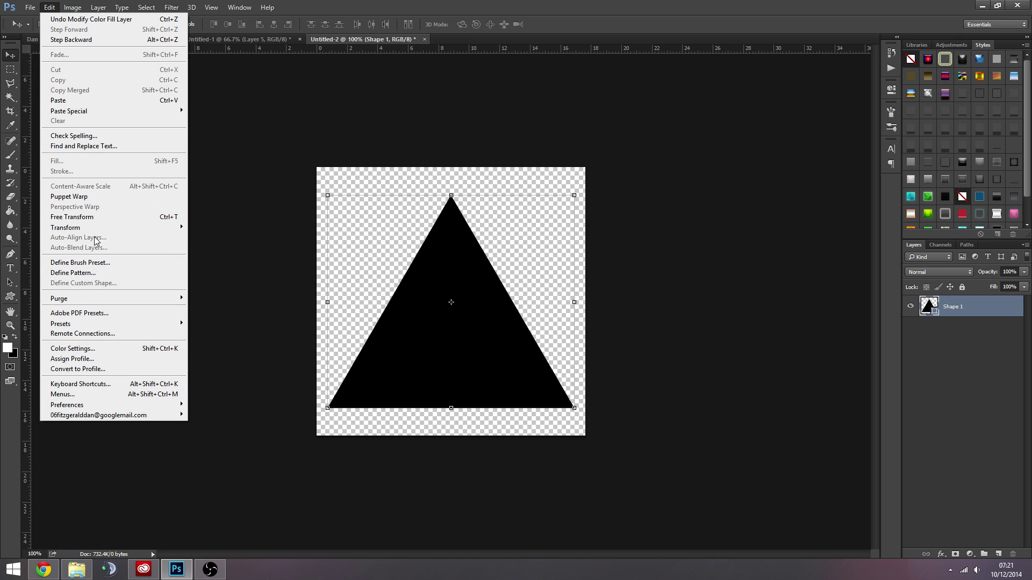
{"action": "left_click", "coordinate": [73, 272]}
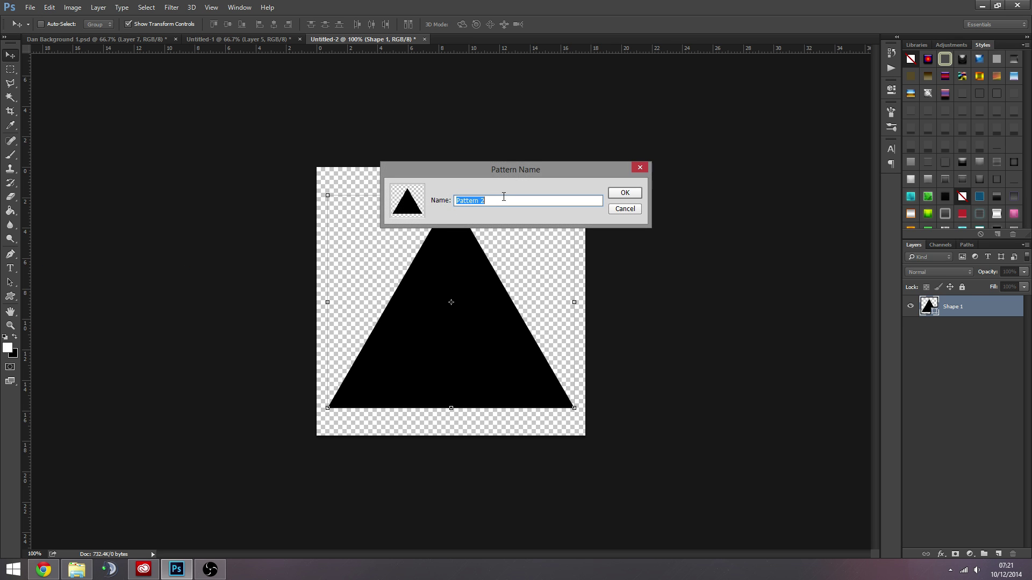
{"action": "key", "text": "Return"}
{"action": "left_click", "coordinate": [49, 7]}
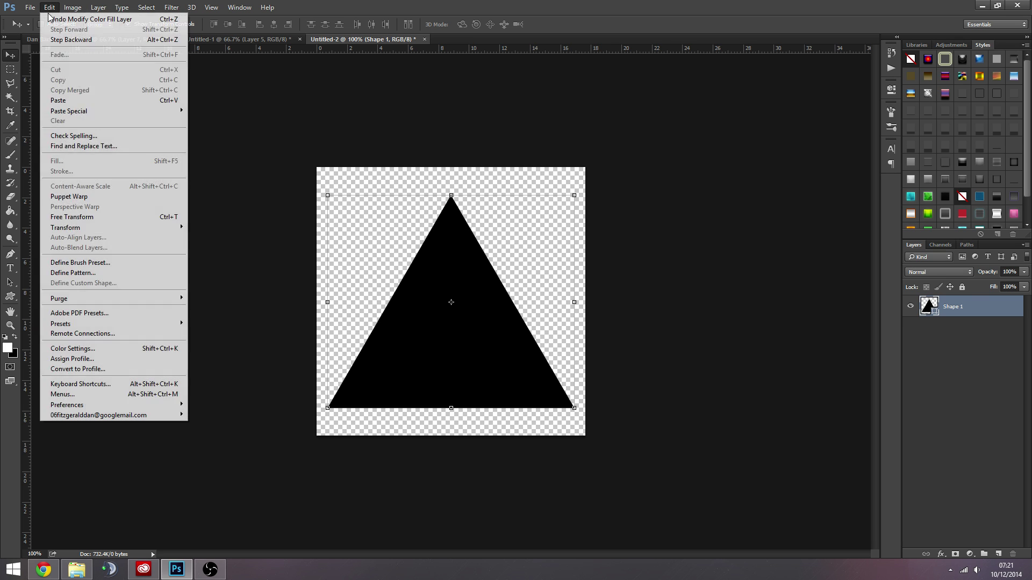
{"action": "left_click", "coordinate": [78, 262]}
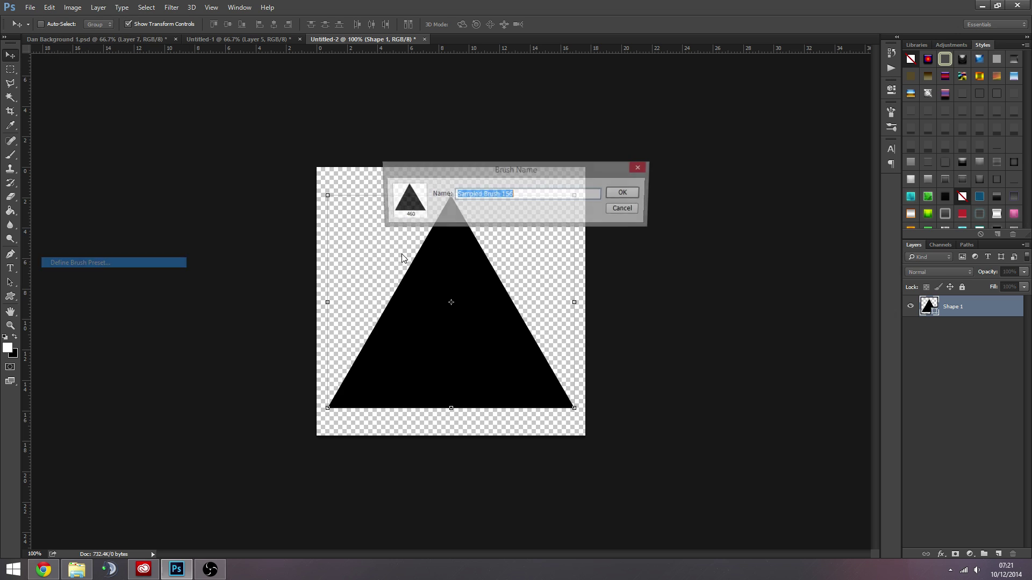
{"action": "left_click", "coordinate": [622, 197]}
{"action": "left_click", "coordinate": [236, 40]}
Step: With the Brush tool, pick the new 474 px triangle preset from the brush picker
{"action": "key", "text": "b"}
{"action": "right_click", "coordinate": [541, 198]}
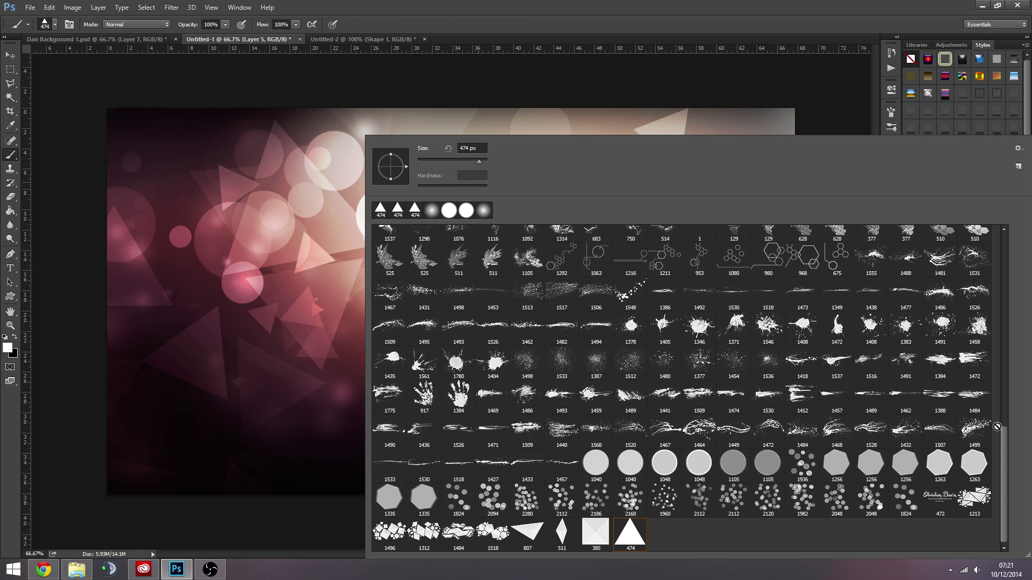
{"action": "left_click", "coordinate": [642, 534]}
{"action": "double_click", "coordinate": [608, 531]}
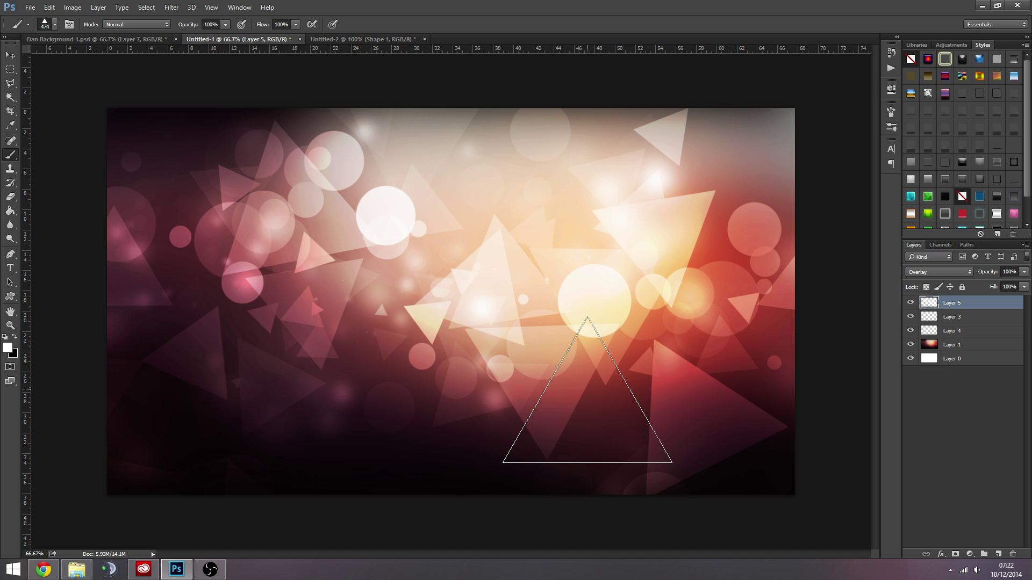
{"action": "left_click", "coordinate": [9, 55]}
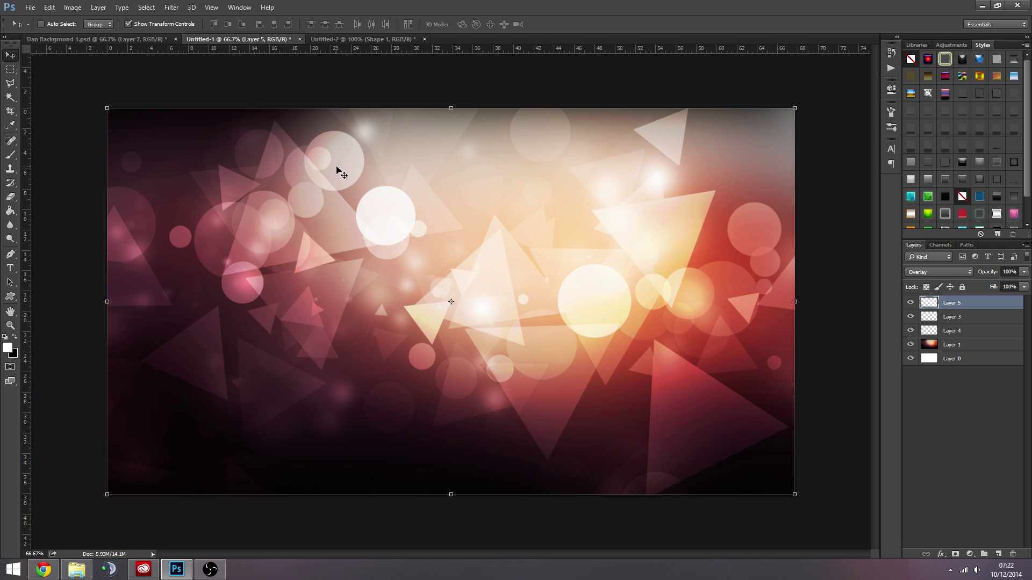
{"action": "left_click", "coordinate": [956, 421]}
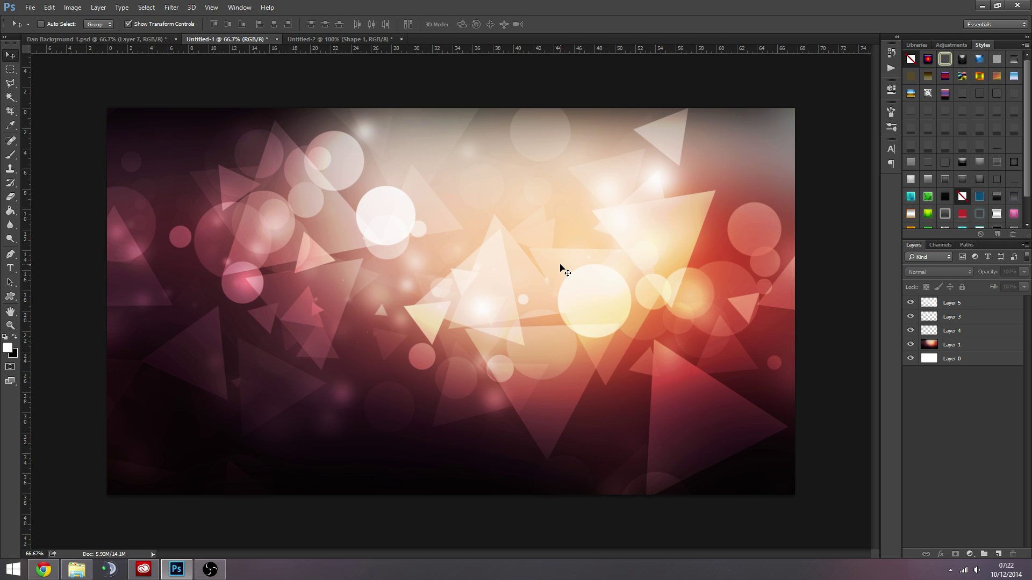
{"action": "left_click", "coordinate": [137, 41]}
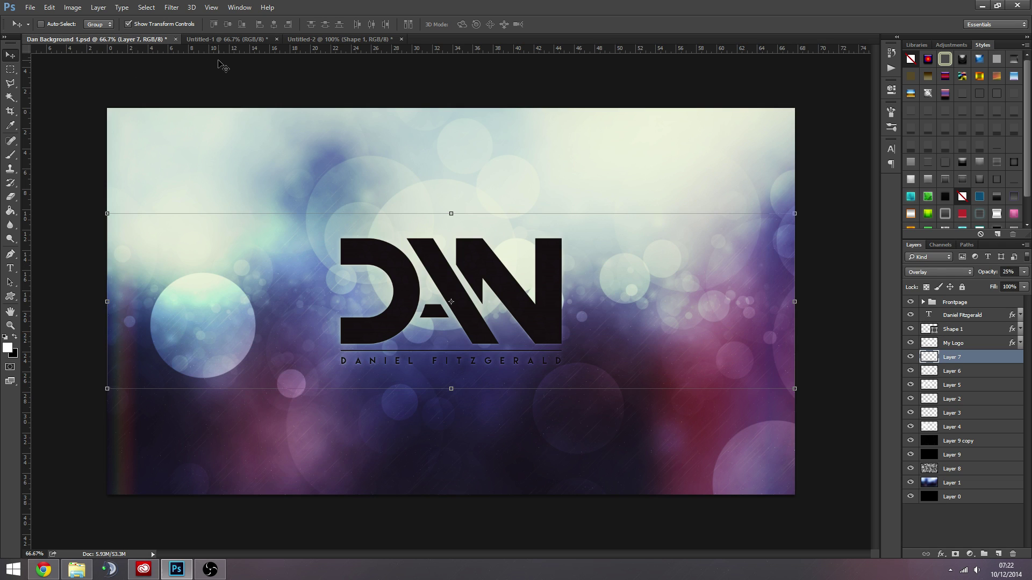
{"action": "left_click", "coordinate": [247, 40]}
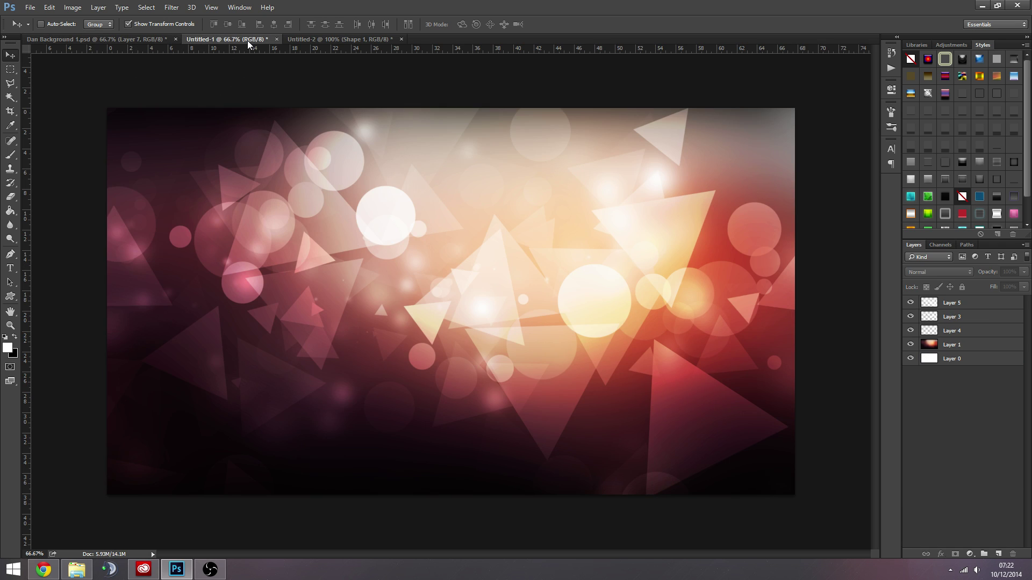
{"action": "left_click", "coordinate": [6, 85]}
{"action": "left_click", "coordinate": [10, 55]}
{"action": "key", "text": "alt+Tab"}
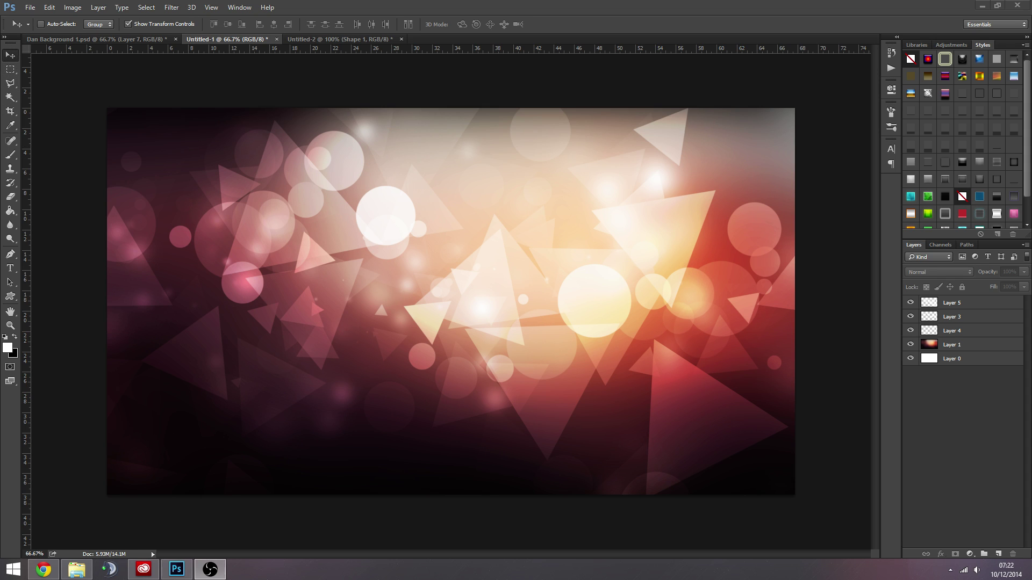